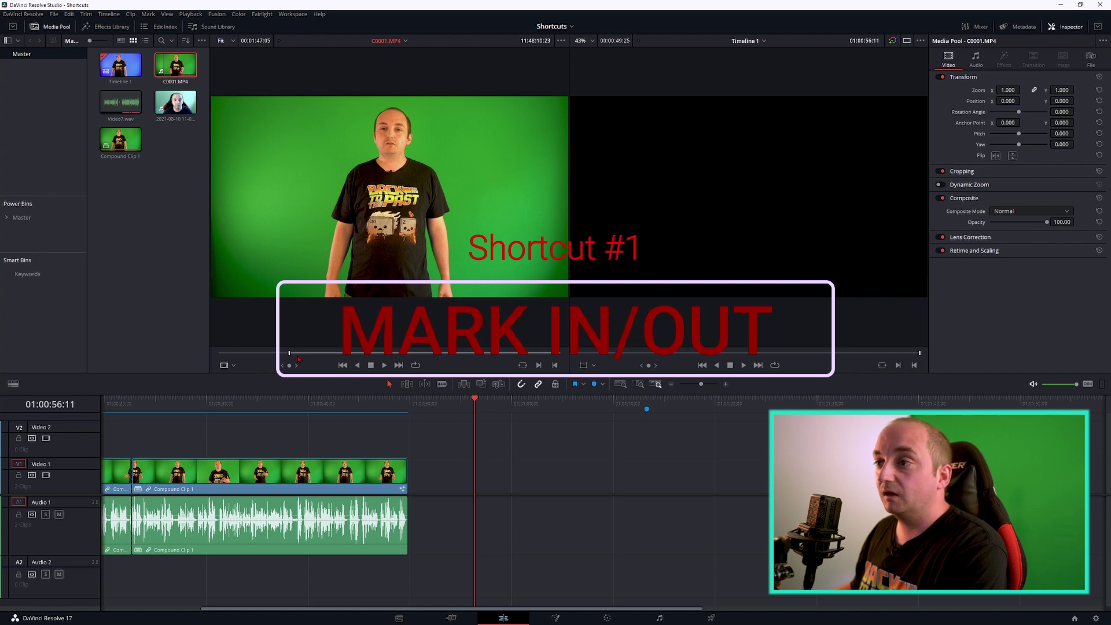
Set an Out point on C0001.MP4 and place the marked range on V1 after Compound Clip 1
key("o")
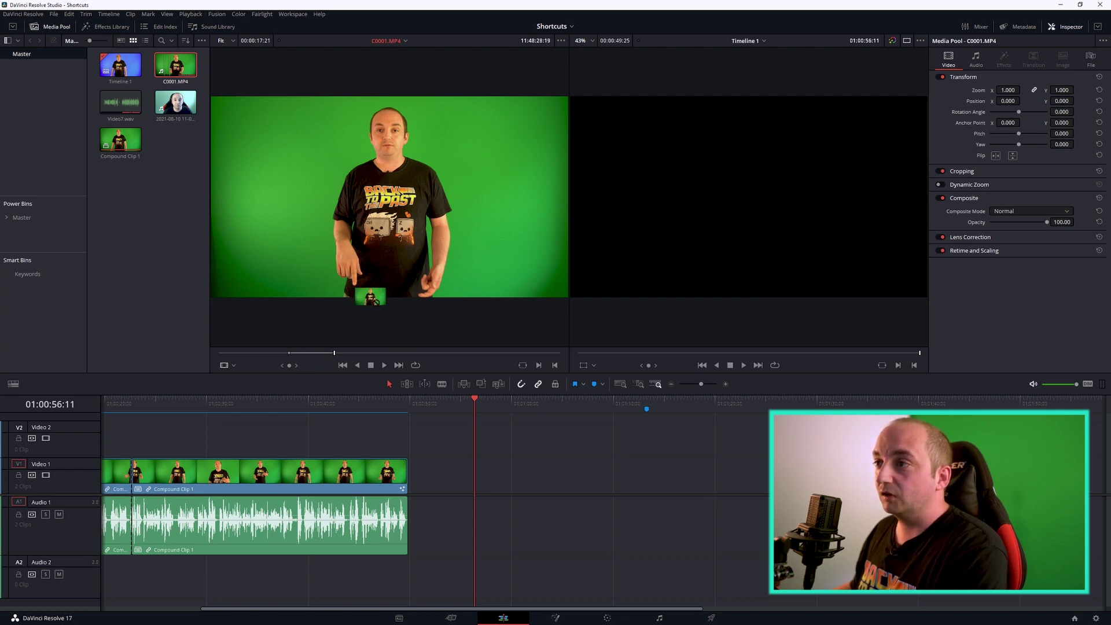
left_click_drag(359, 298, 598, 464)
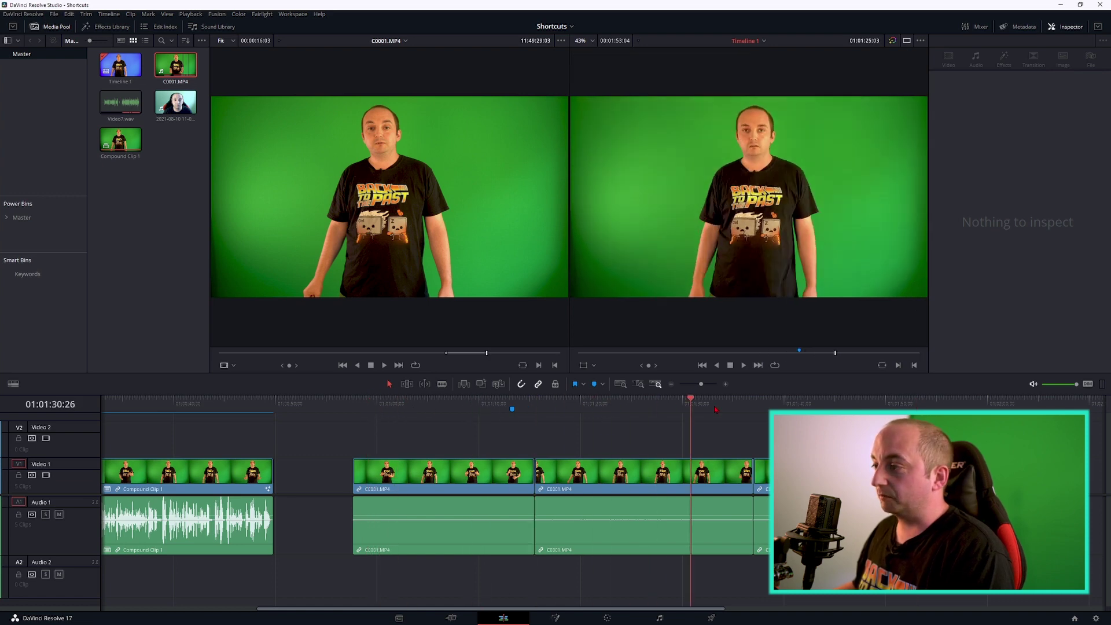
left_click_drag(377, 408, 721, 405)
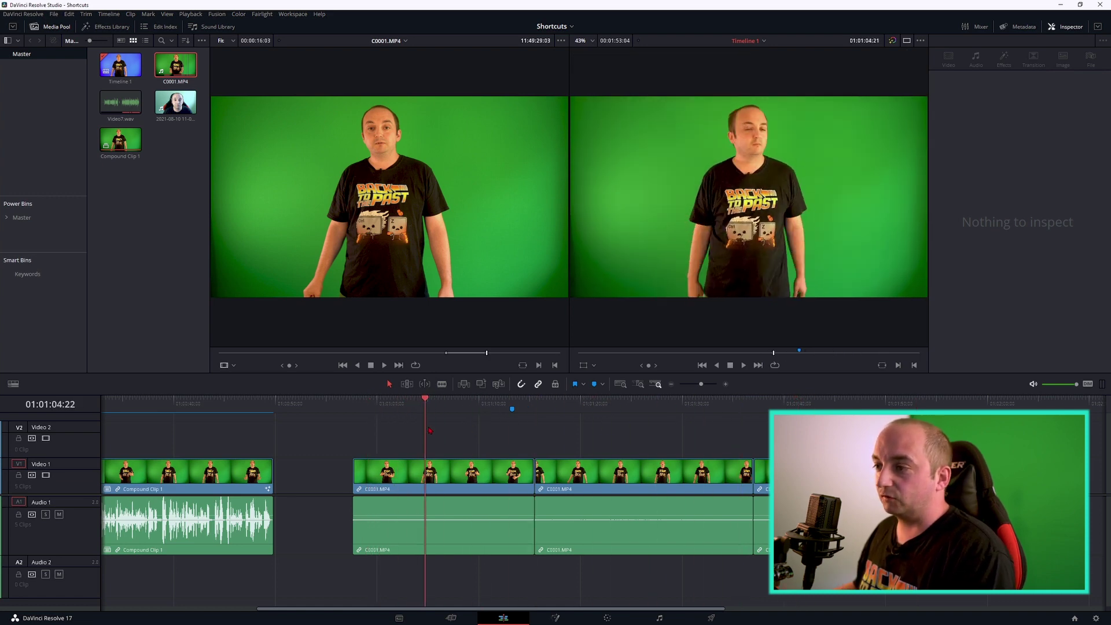
left_click_drag(409, 428, 428, 431)
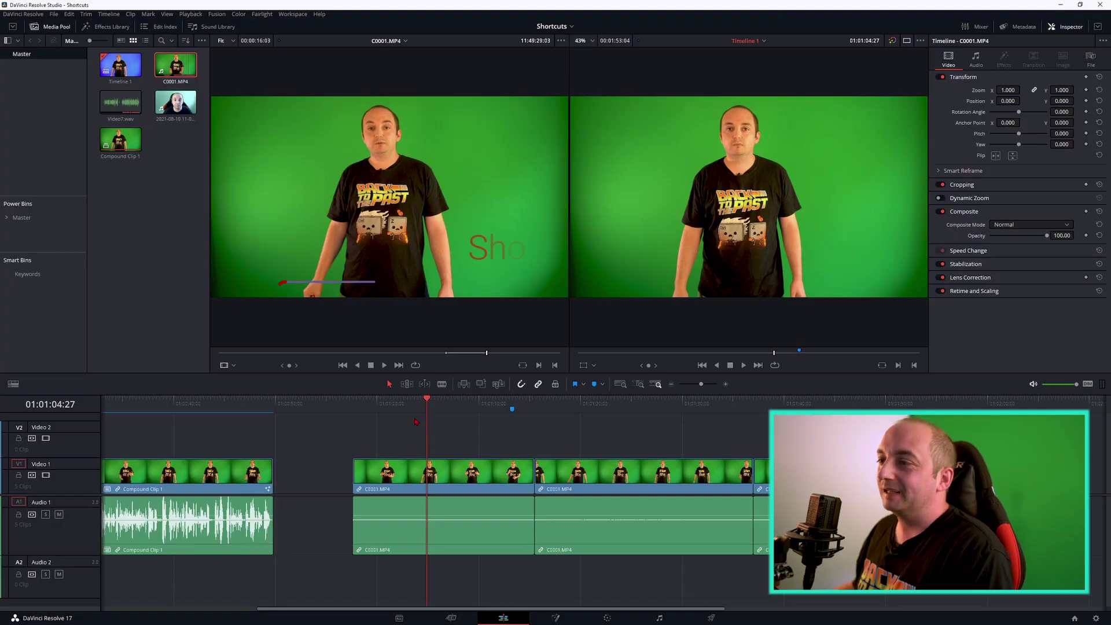
left_click_drag(426, 400, 524, 421)
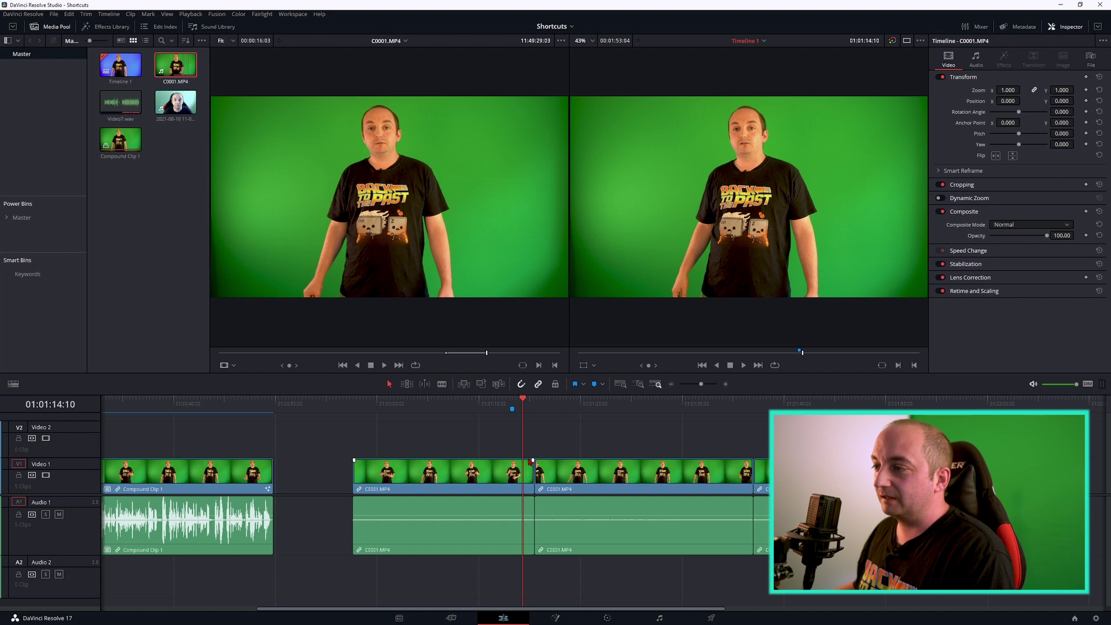
Delete the short C0001.MP4 piece at the edit point and extend the next clip's start to close the gap
left_click(530, 463)
key("ctrl+equal")
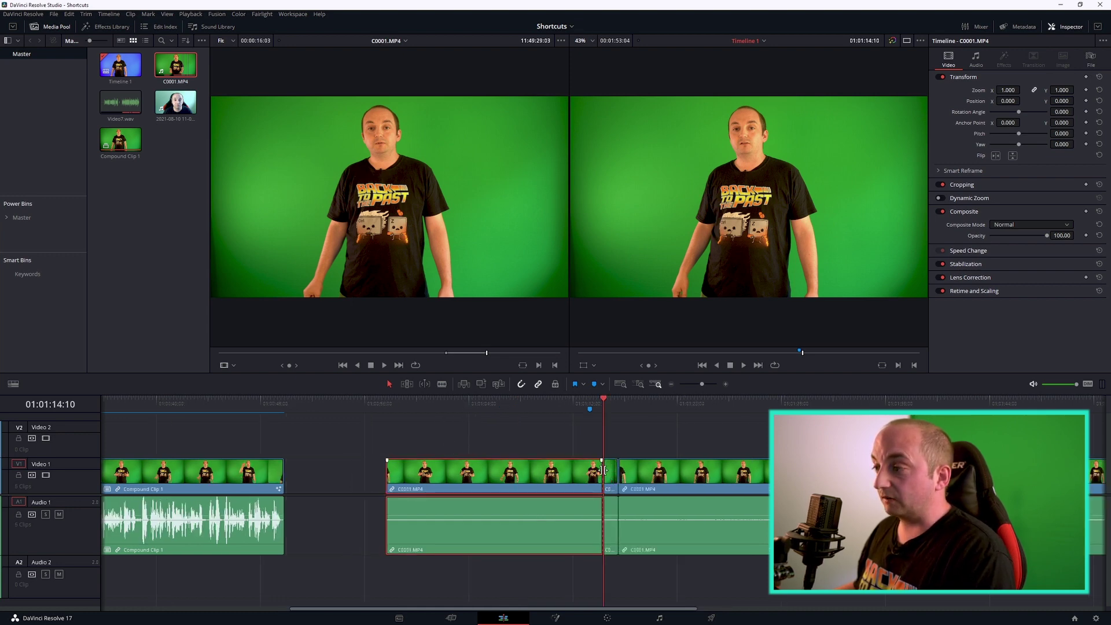
left_click(611, 476)
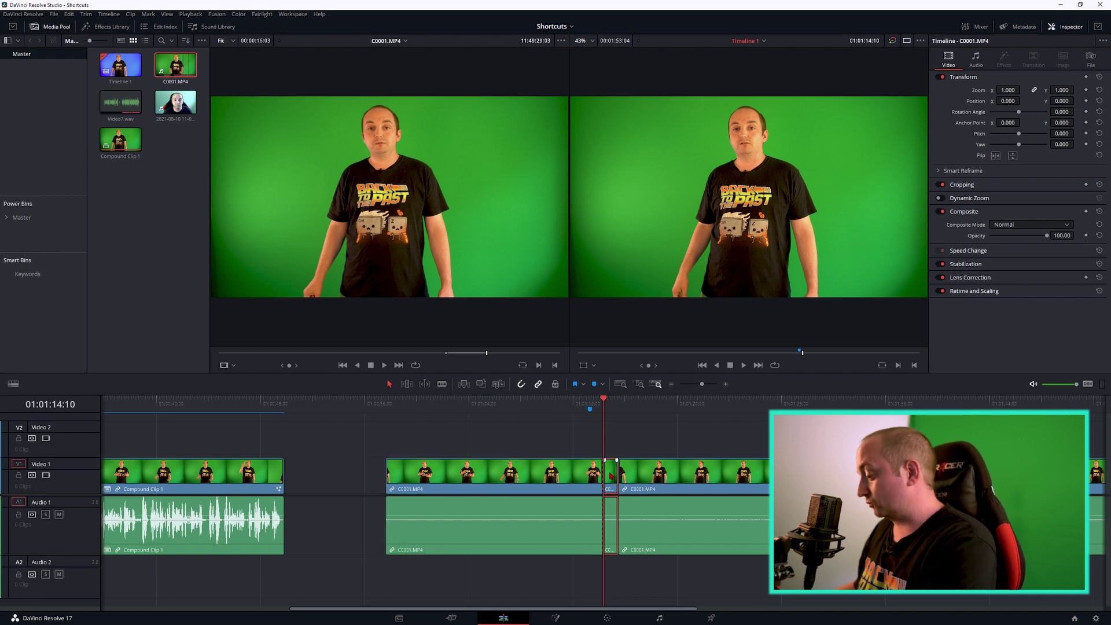
key("BackSpace")
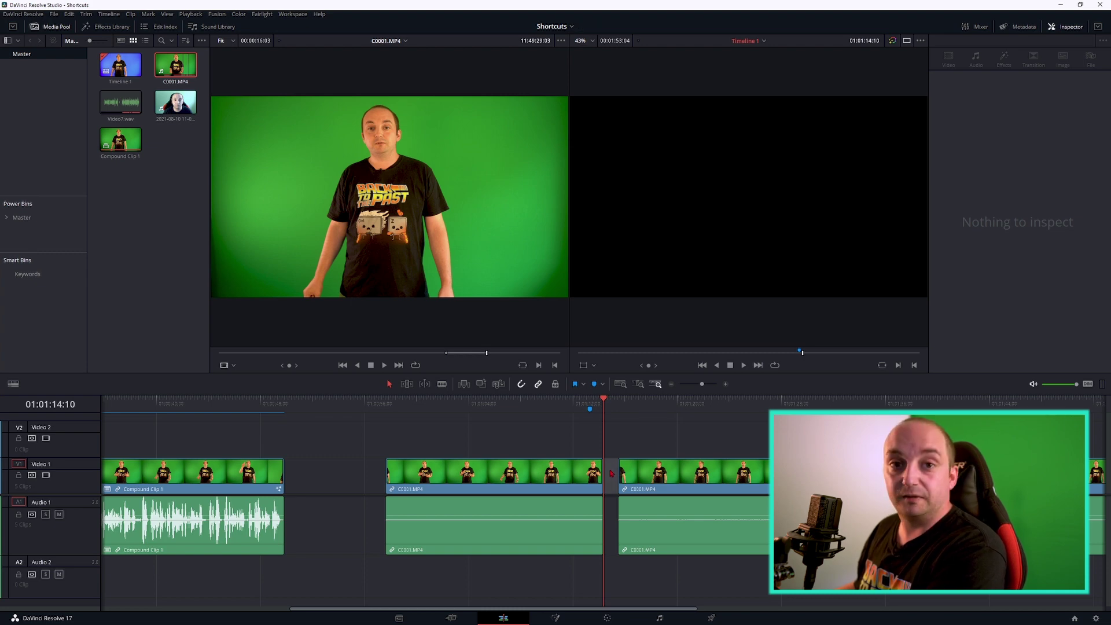
left_click_drag(609, 469, 604, 479)
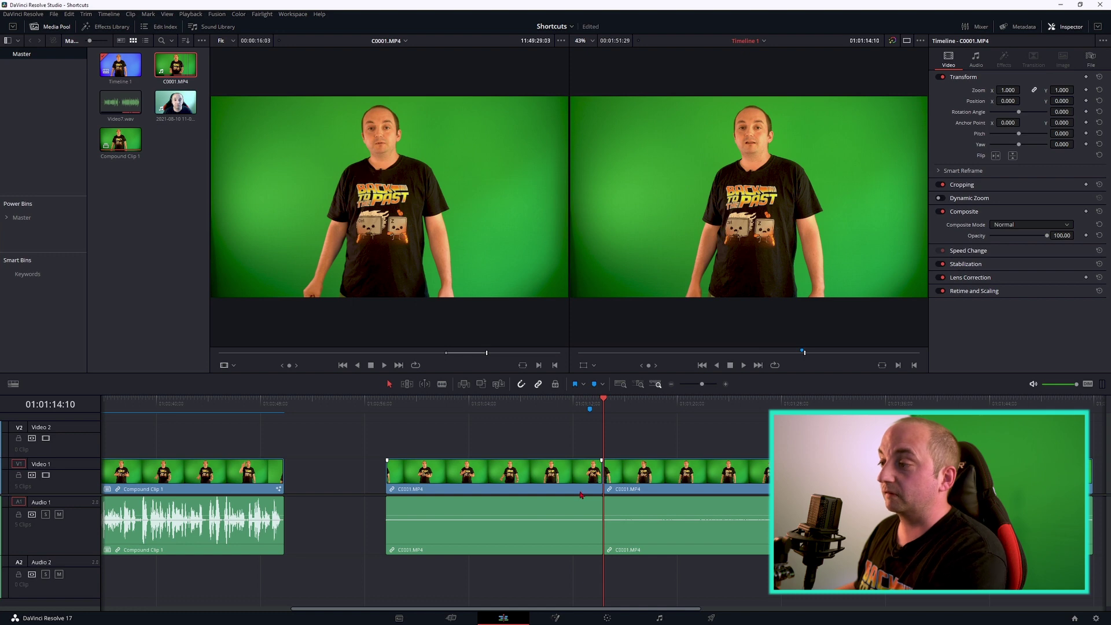
key("End")
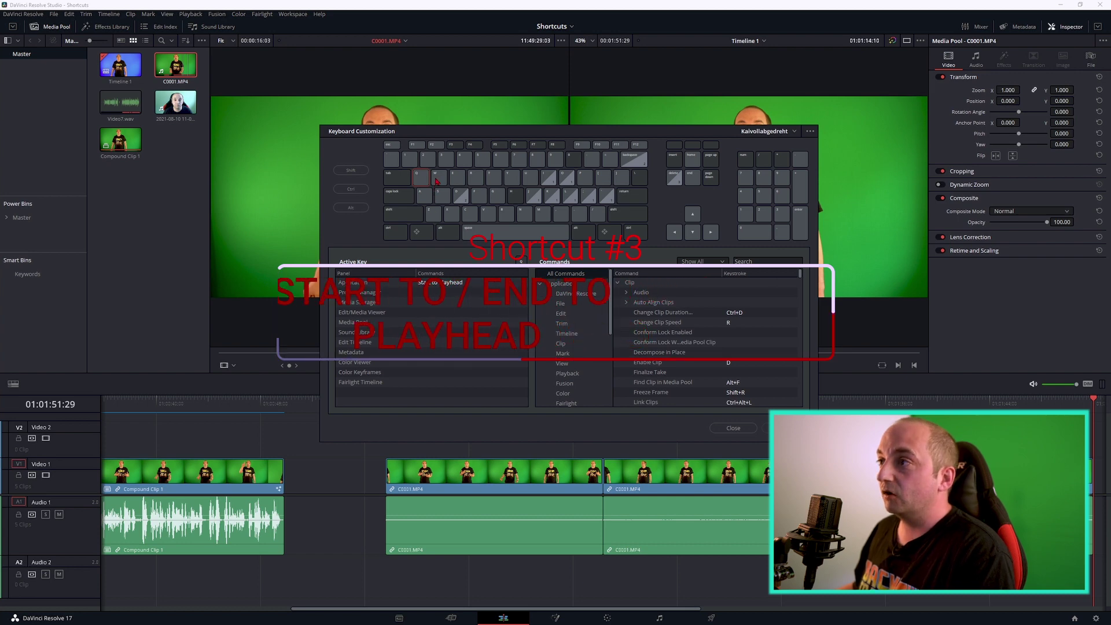
Look up the End to Playhead shortcut, then trim a C0001.MP4 clip's end and start to the playhead
key("w")
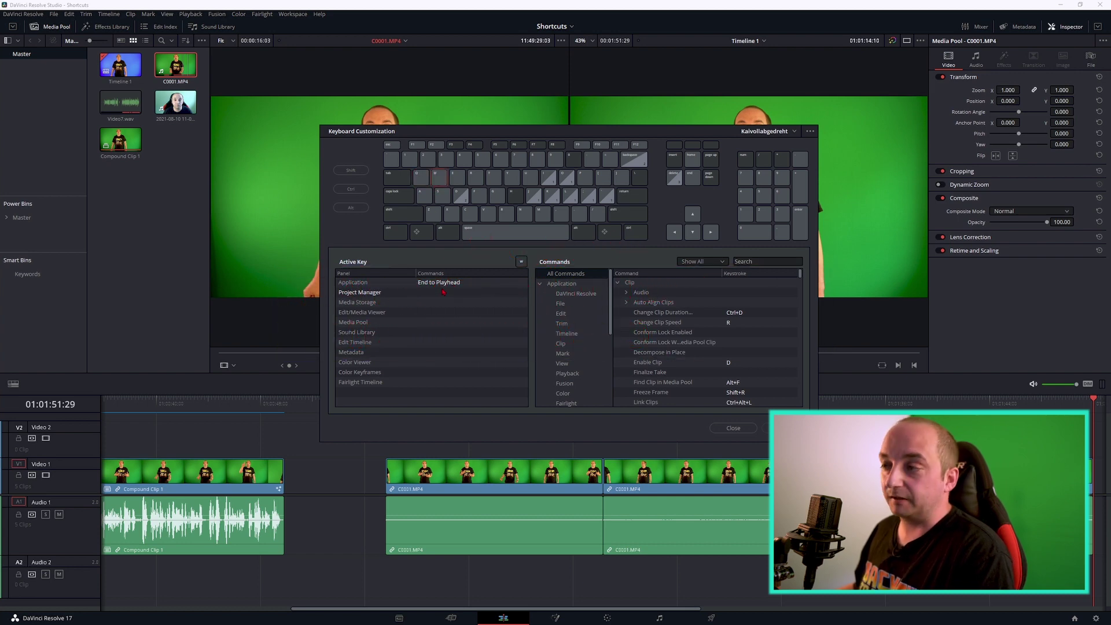
left_click(739, 430)
left_click_drag(449, 408, 578, 408)
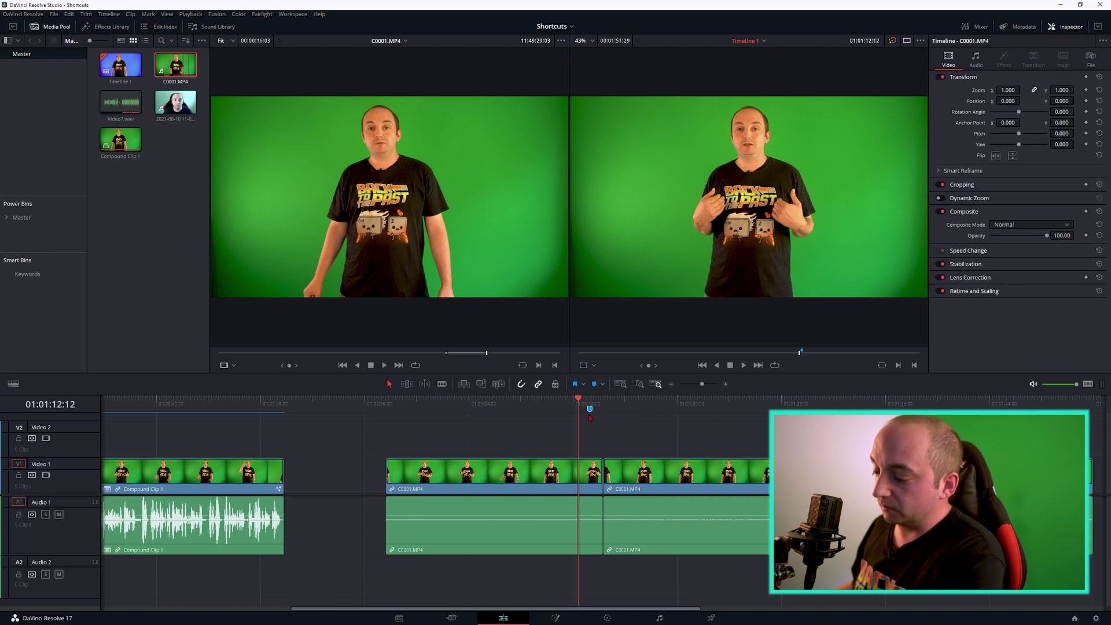
left_click(587, 409)
left_click_drag(587, 412, 585, 413)
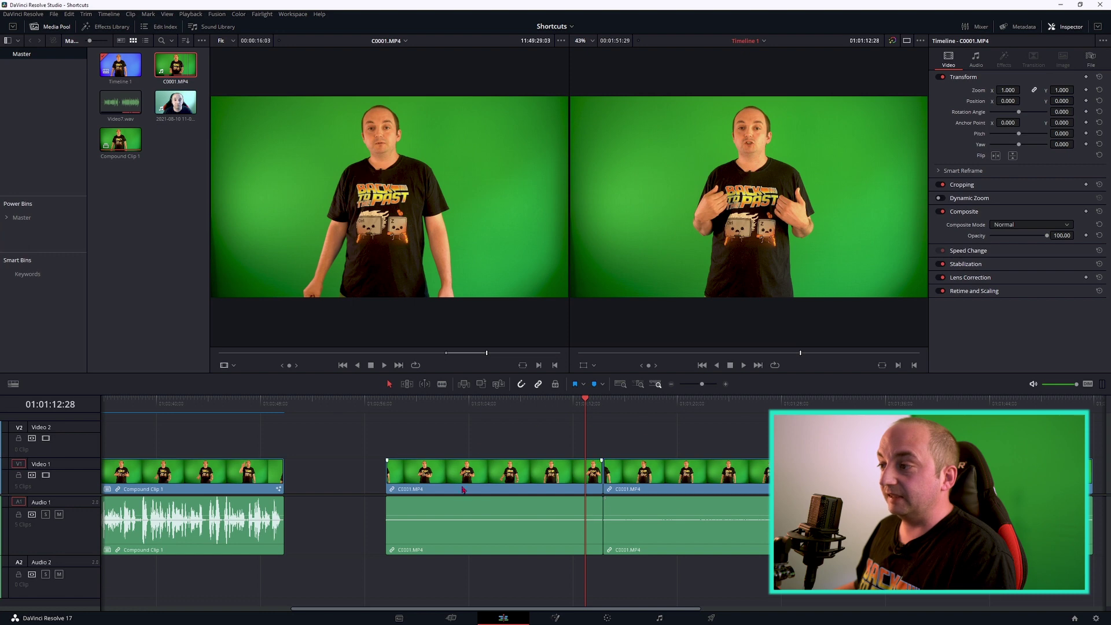
key("w")
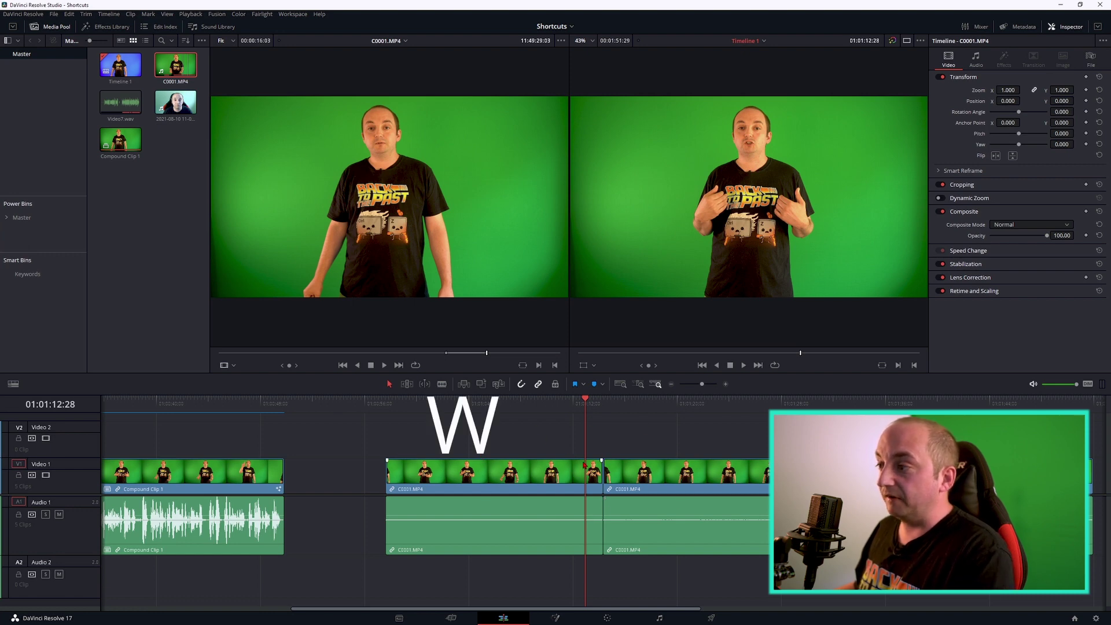
left_click(408, 411)
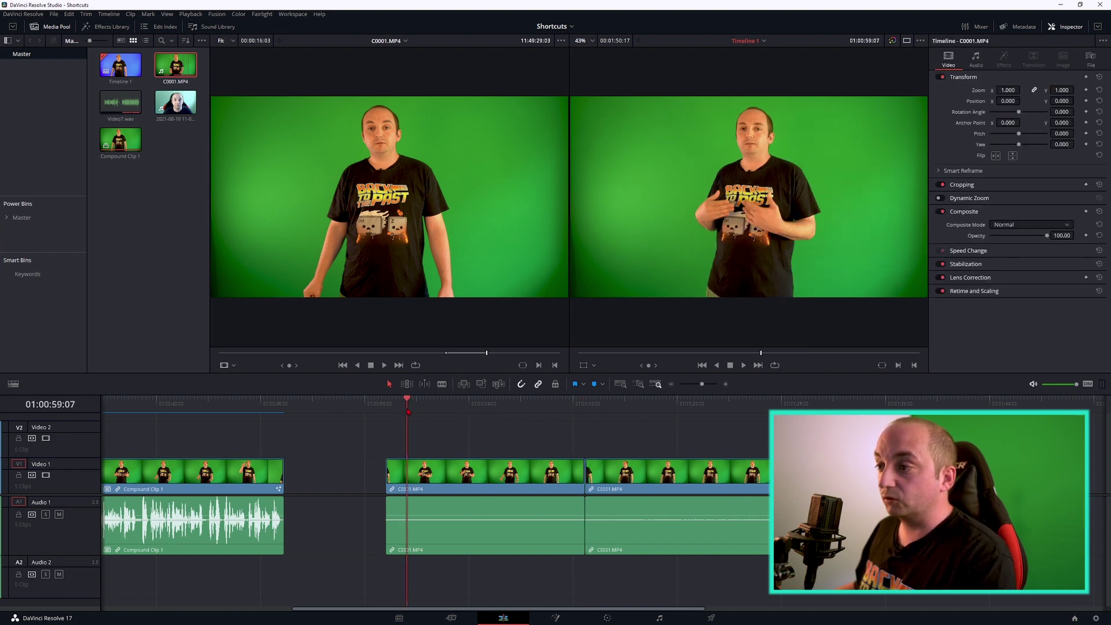
key("q")
Split the clip at the next cut, remove sections with W and Q, and undo the last two trims
left_click(450, 408)
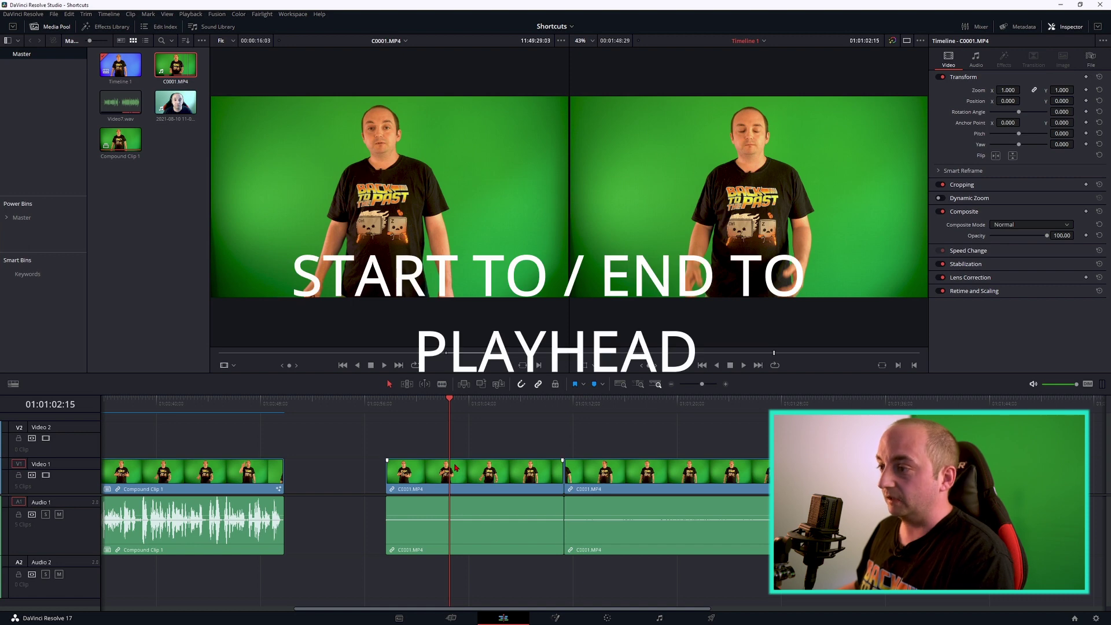
key("ctrl+backslash")
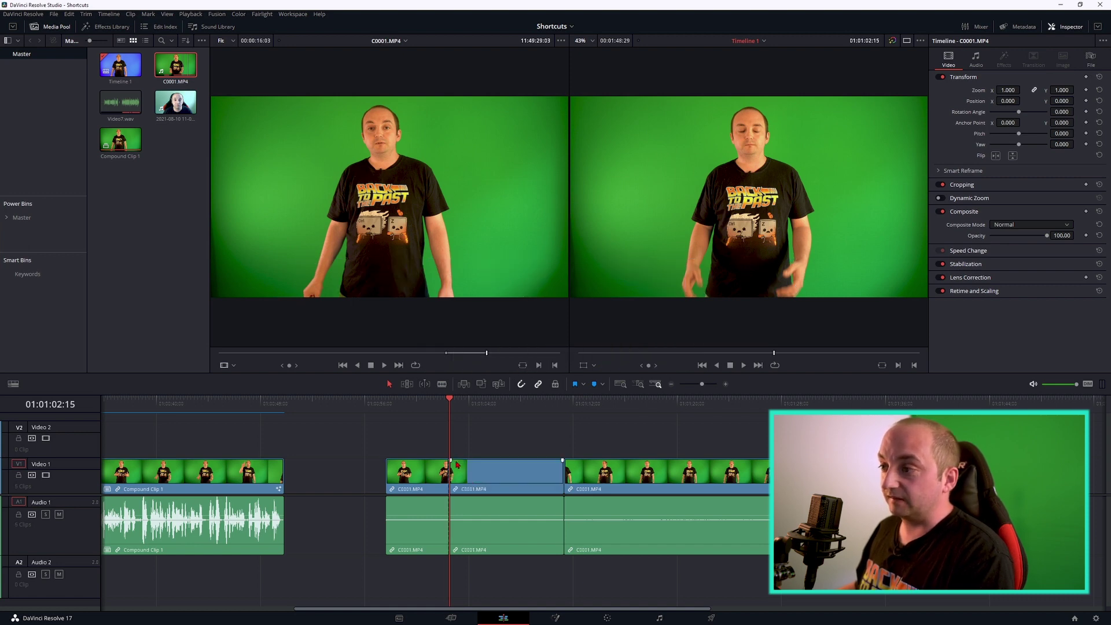
key("space")
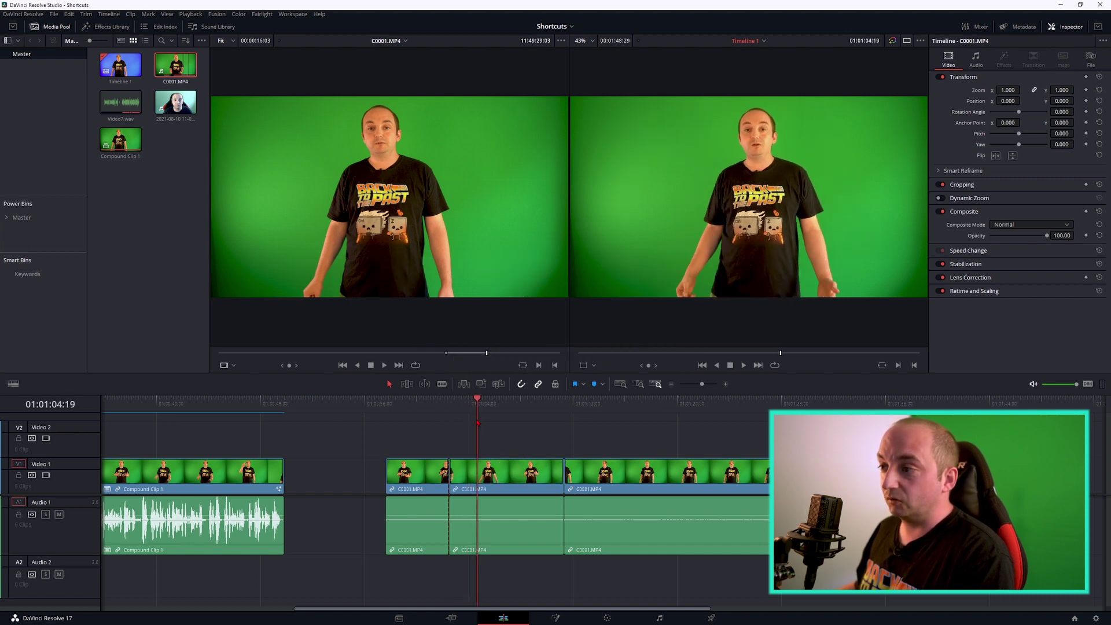
key("j")
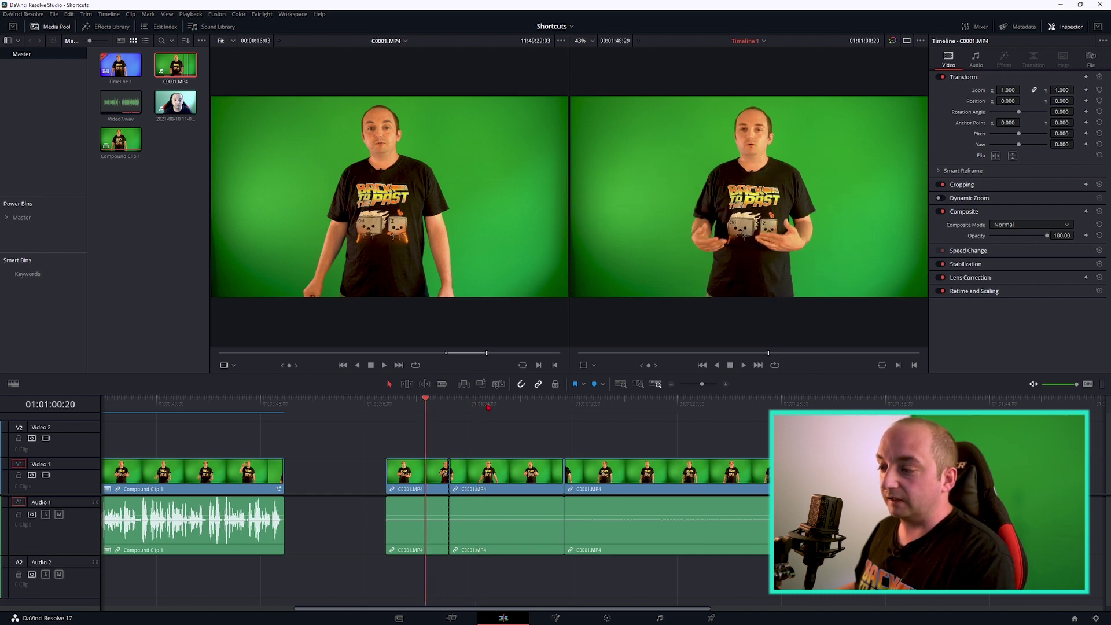
key("w")
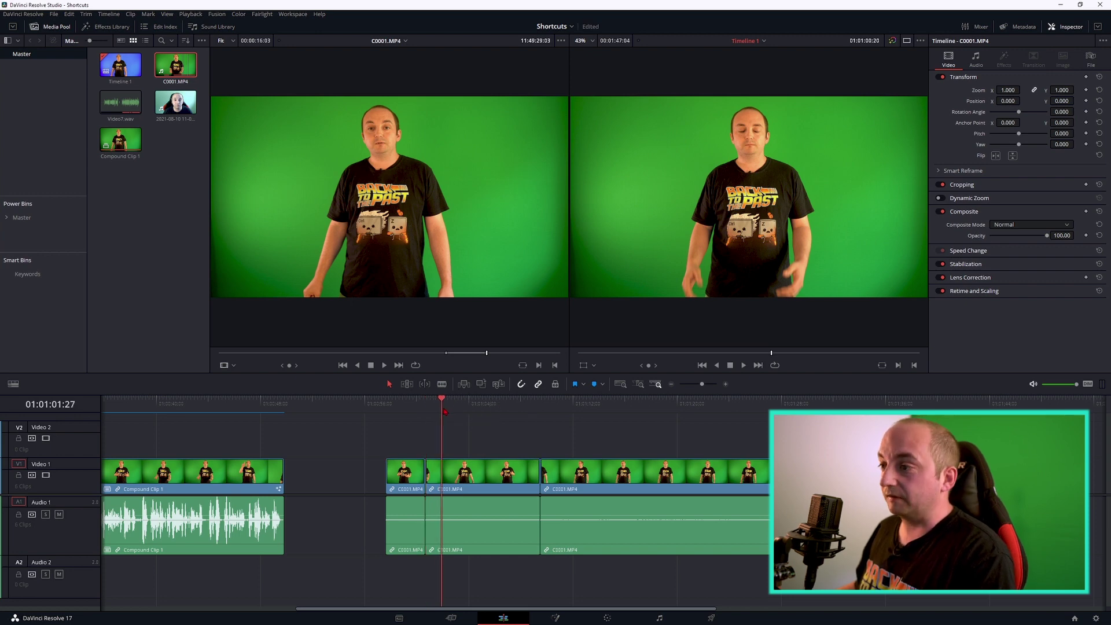
key("q")
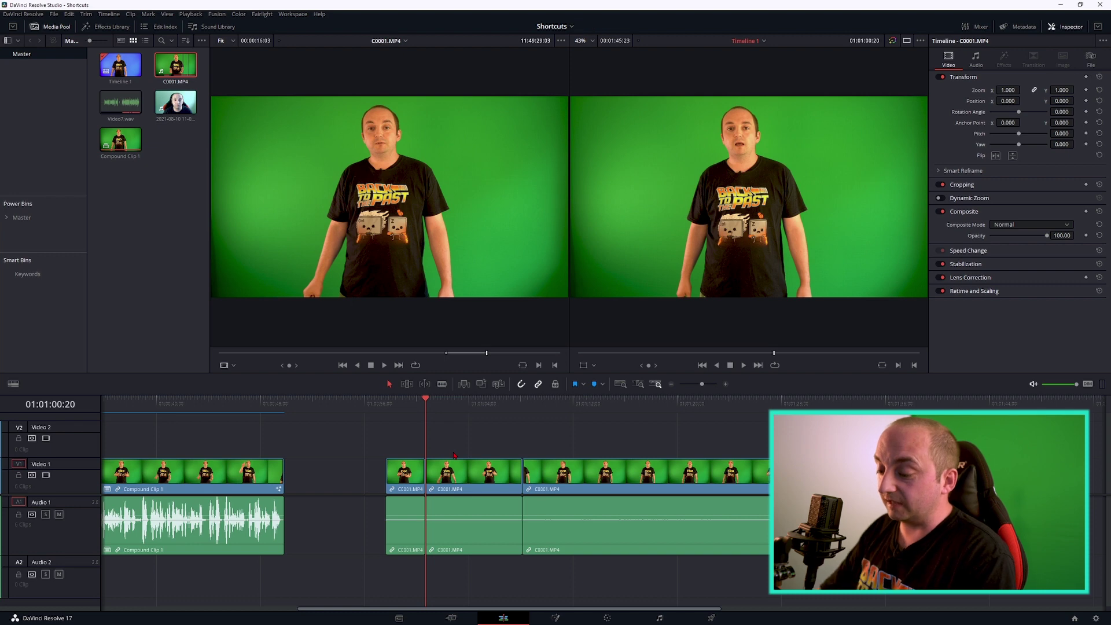
key("ctrl+z")
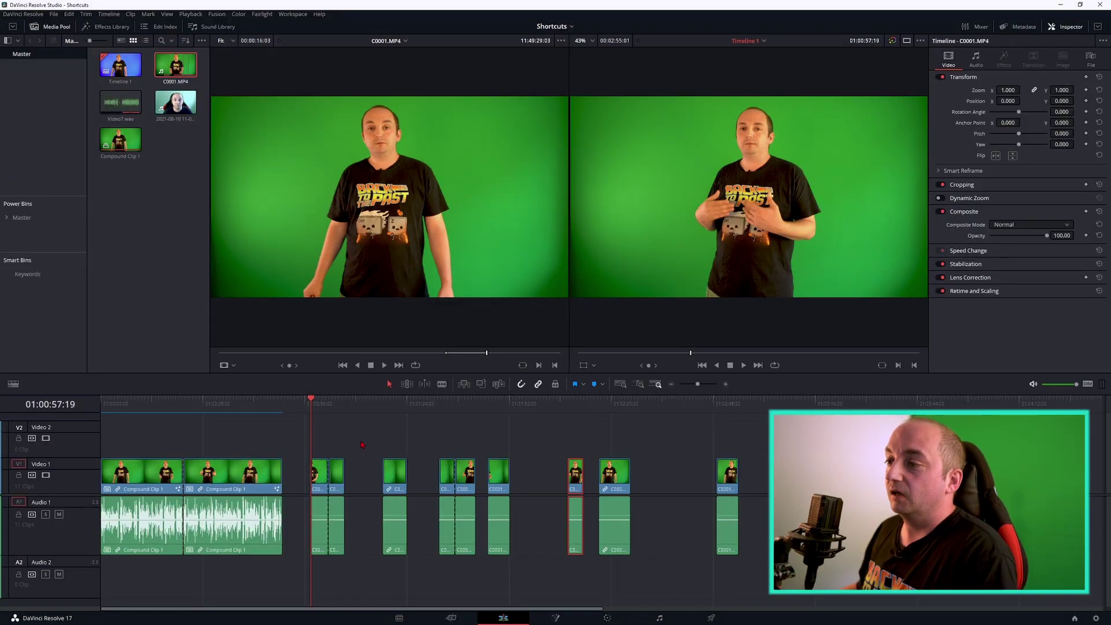
key("ctrl+z")
Box-select all the short C0001.MP4 pieces, delete the gaps between them, and deselect
left_click_drag(321, 443, 754, 562)
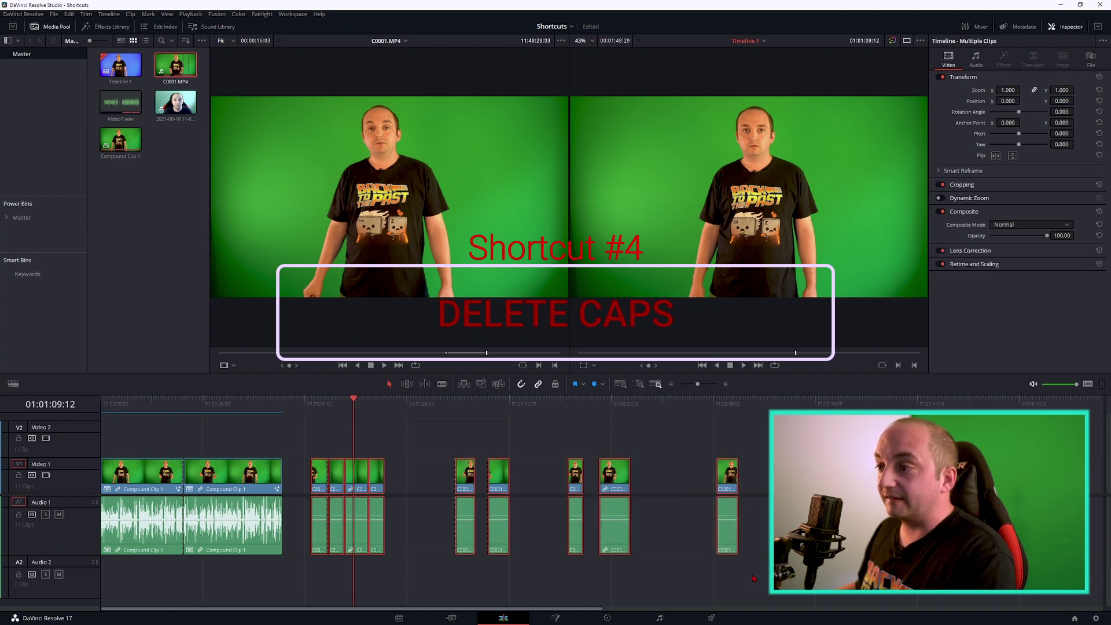
key("Escape")
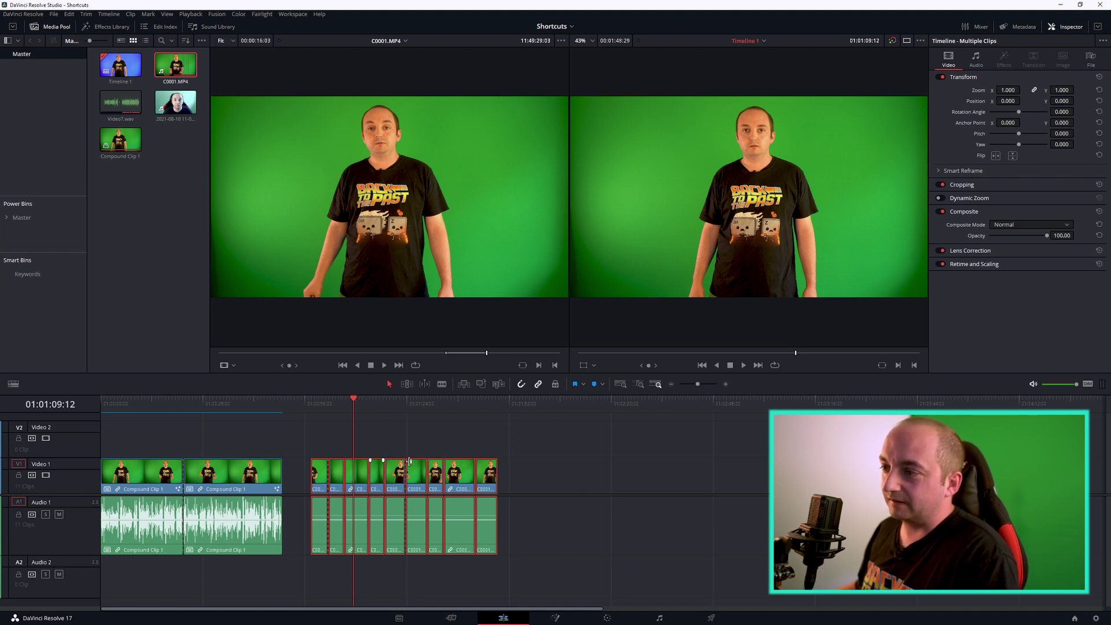
left_click(464, 455)
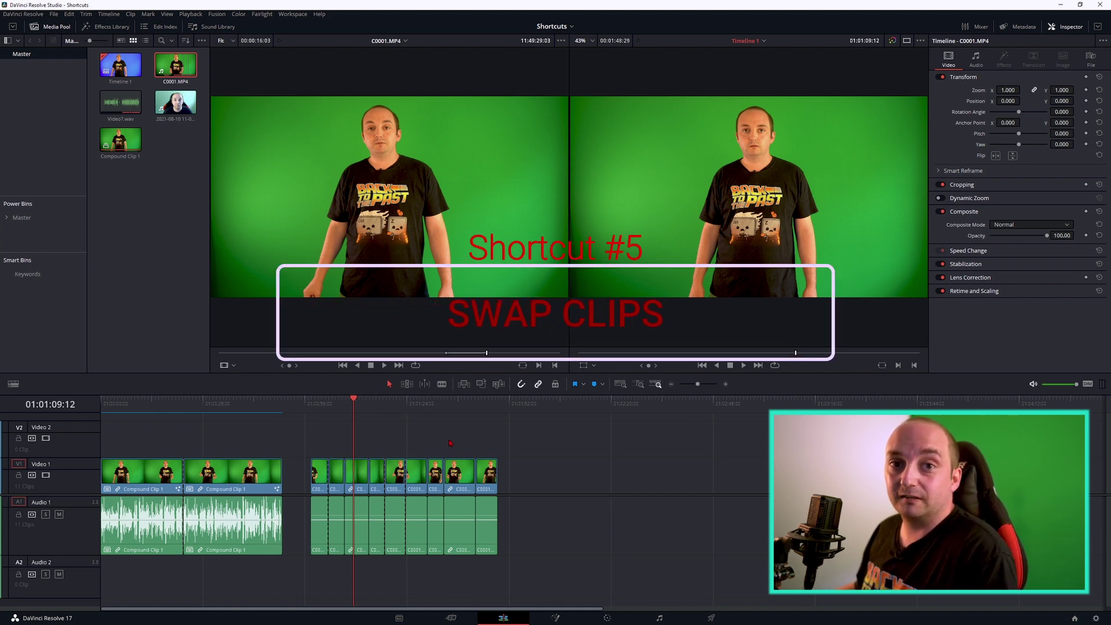
Assign a new keystroke to Swap Clips Towards Right in Keyboard Customization
left_click(23, 14)
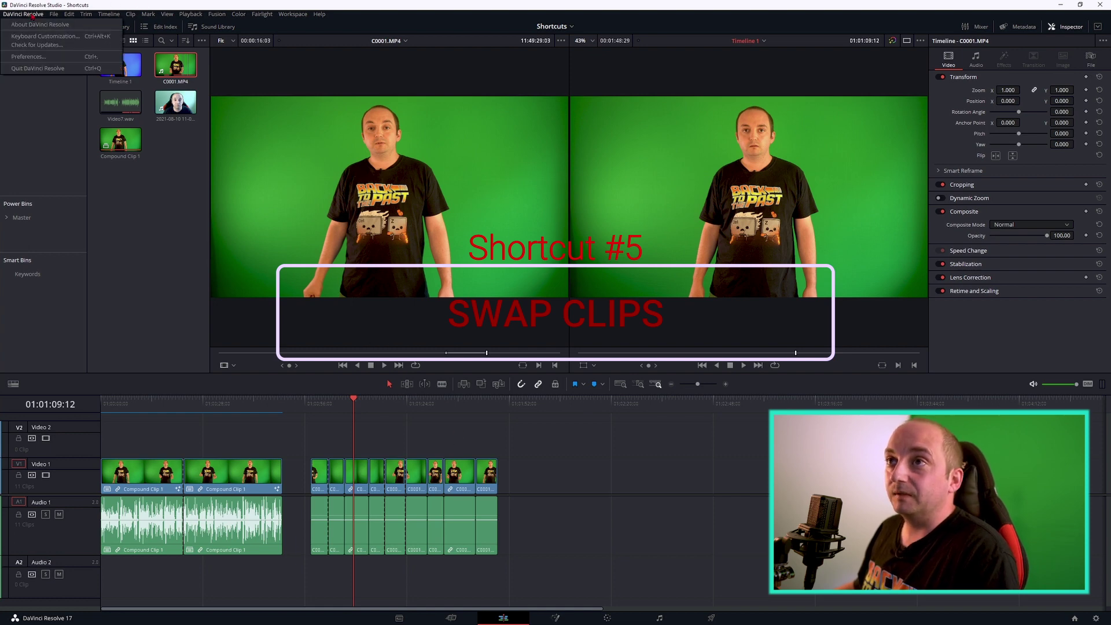
left_click(42, 37)
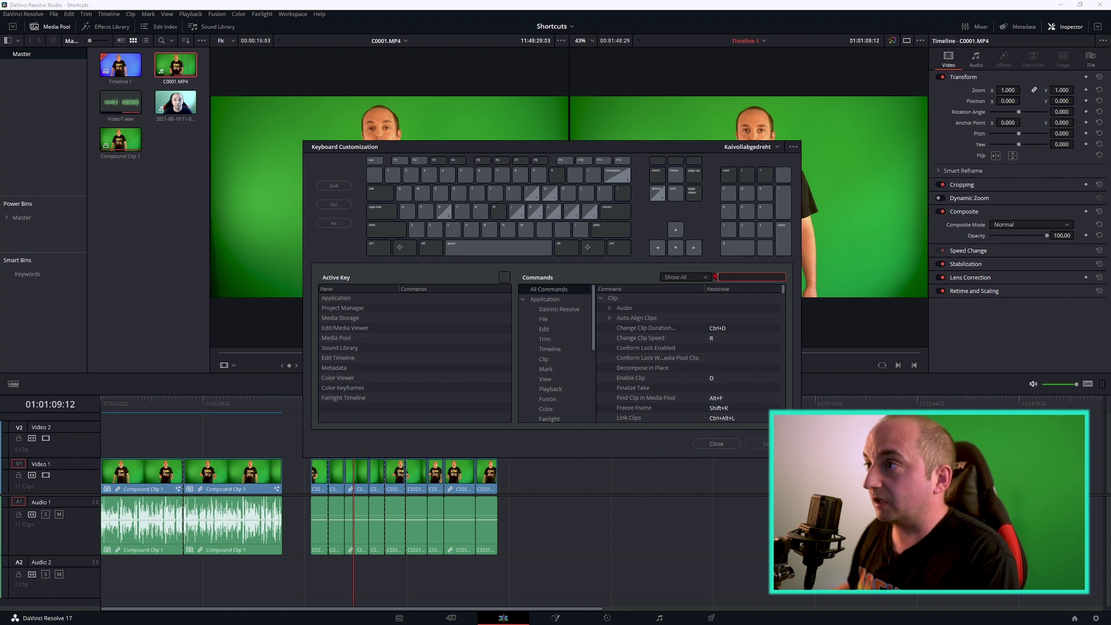
type("swap")
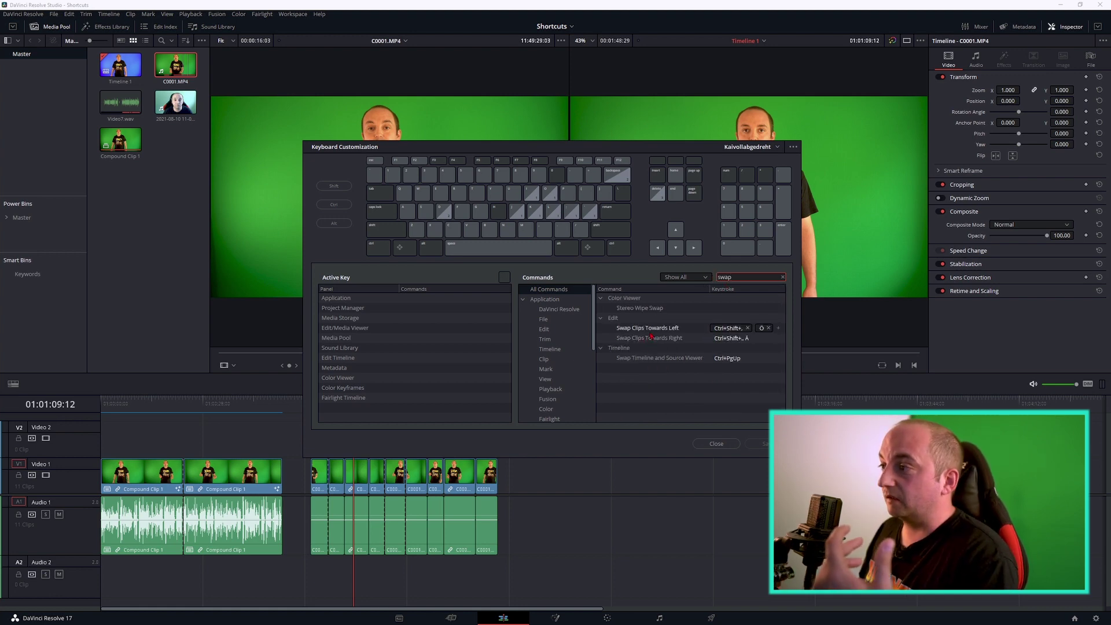
left_click(670, 338)
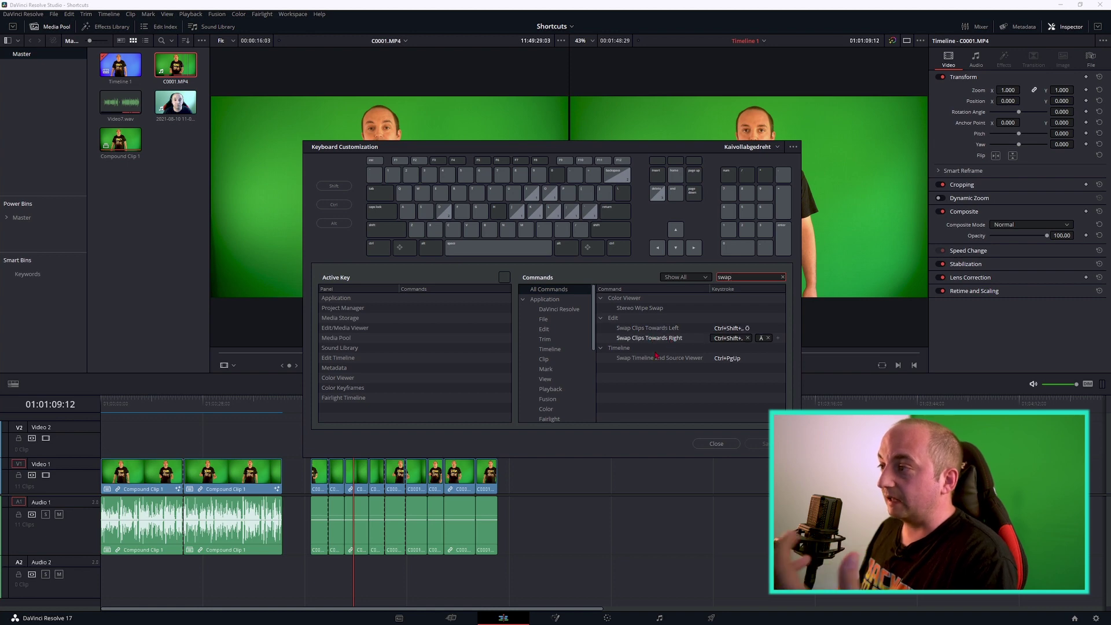
left_click(654, 350)
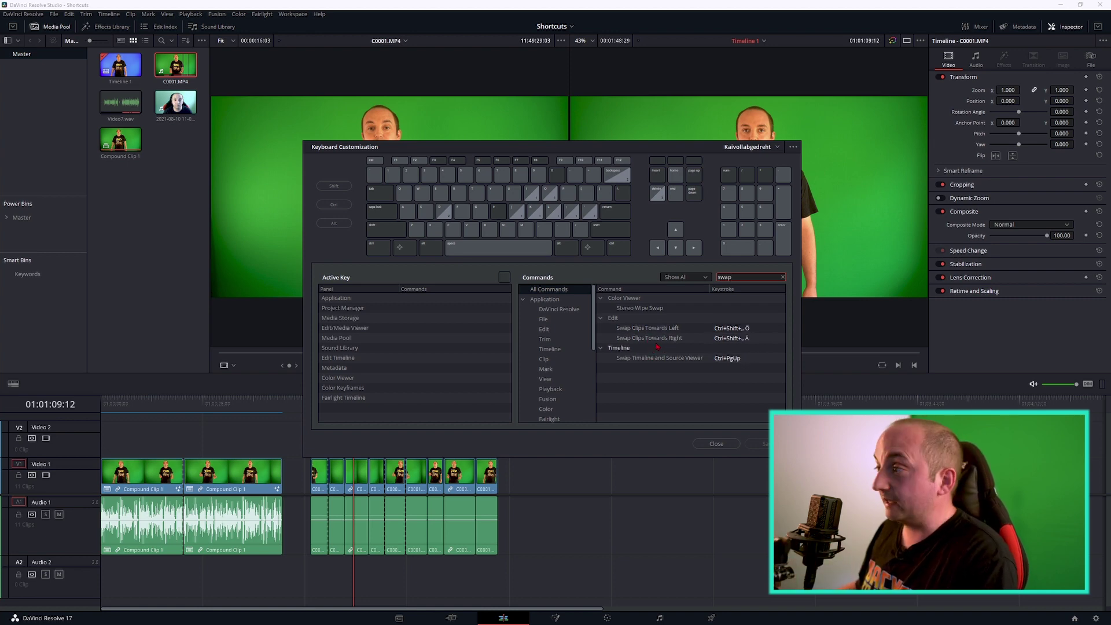
left_click(717, 443)
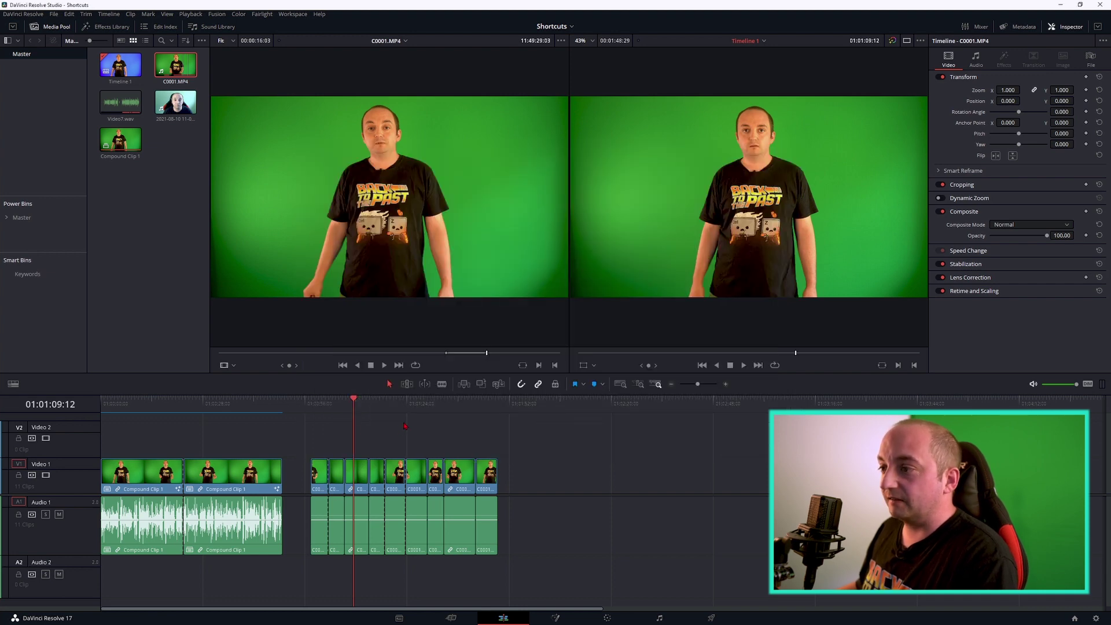
Reorder the clips: swap one right, shift it three places left, then one back right
left_click(418, 403)
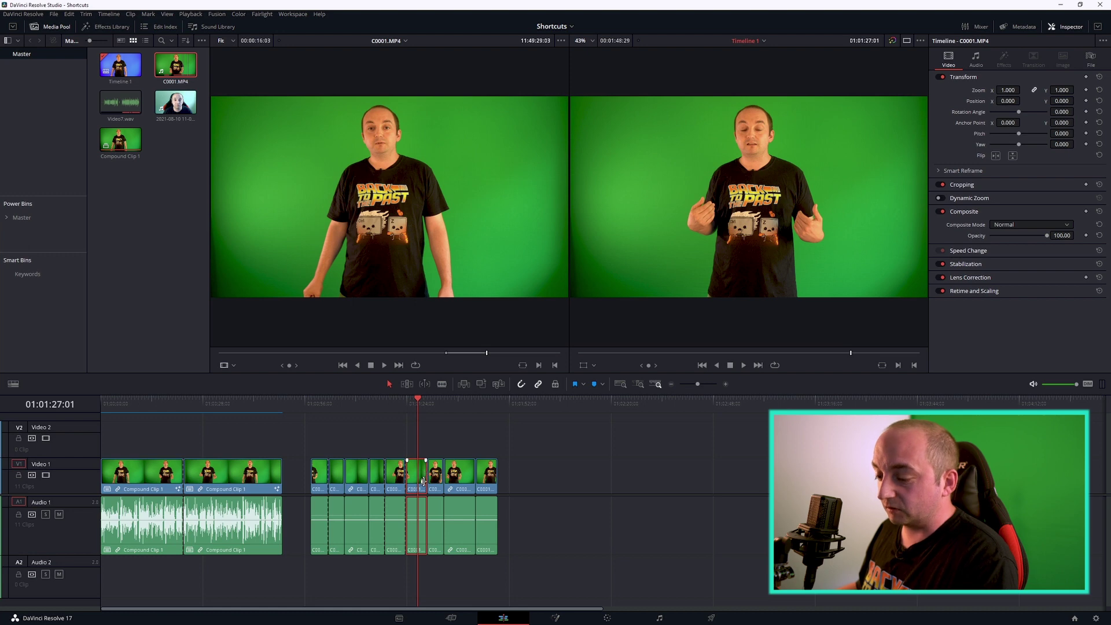
key("a")
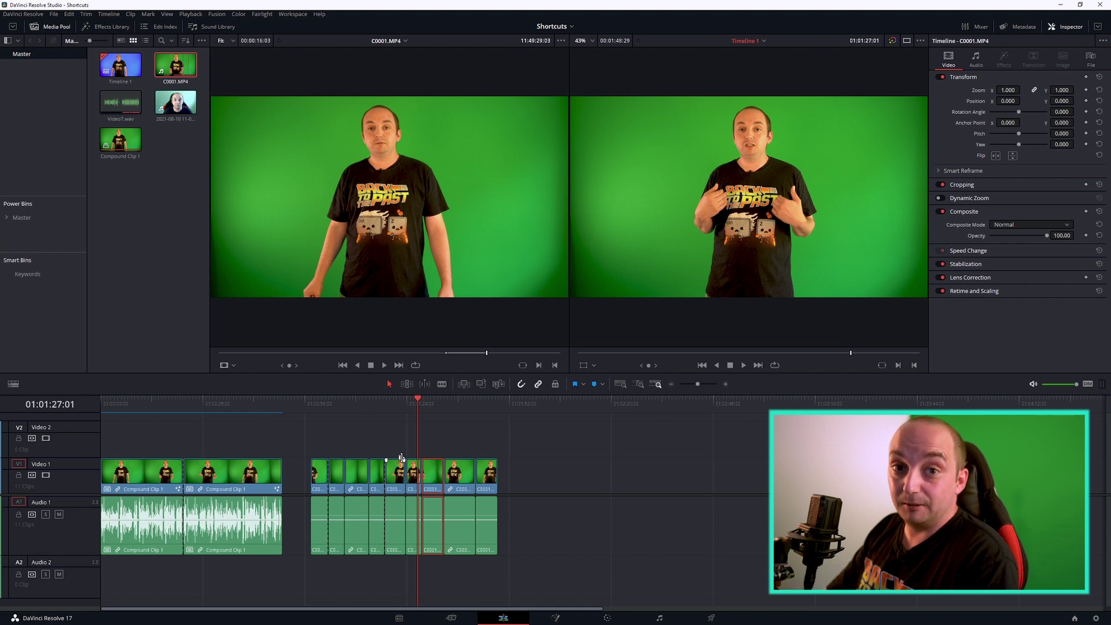
key("ctrl+shift+comma")
key("ctrl+shift+comma")
key("ctrl+shift+comma")
key("ctrl+shift+comma")
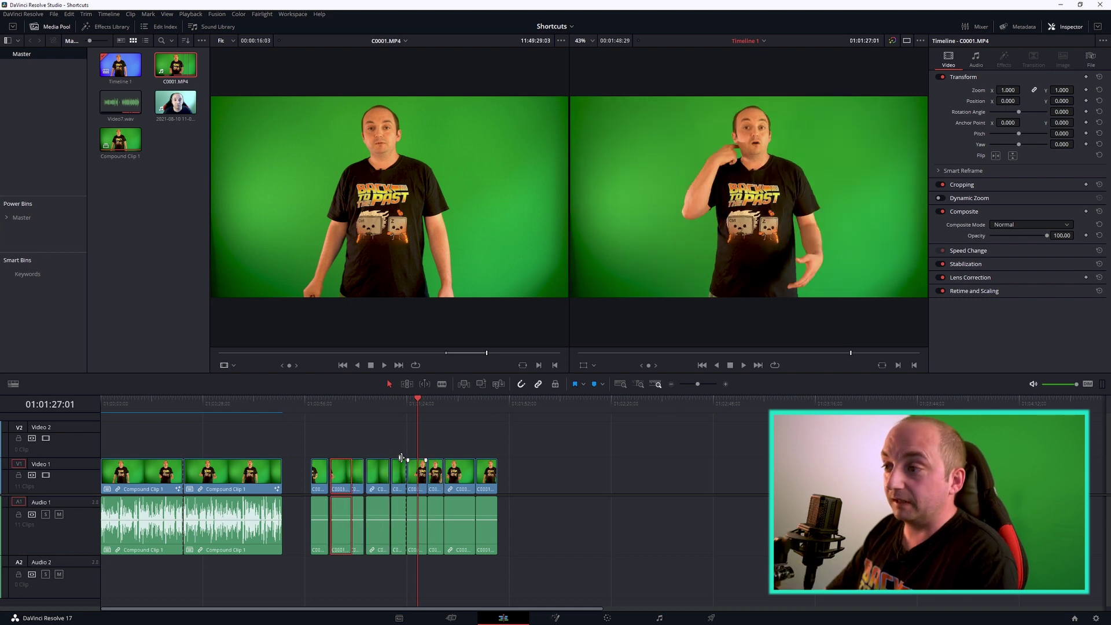
key("ctrl+shift+comma")
key("ctrl+shift+comma")
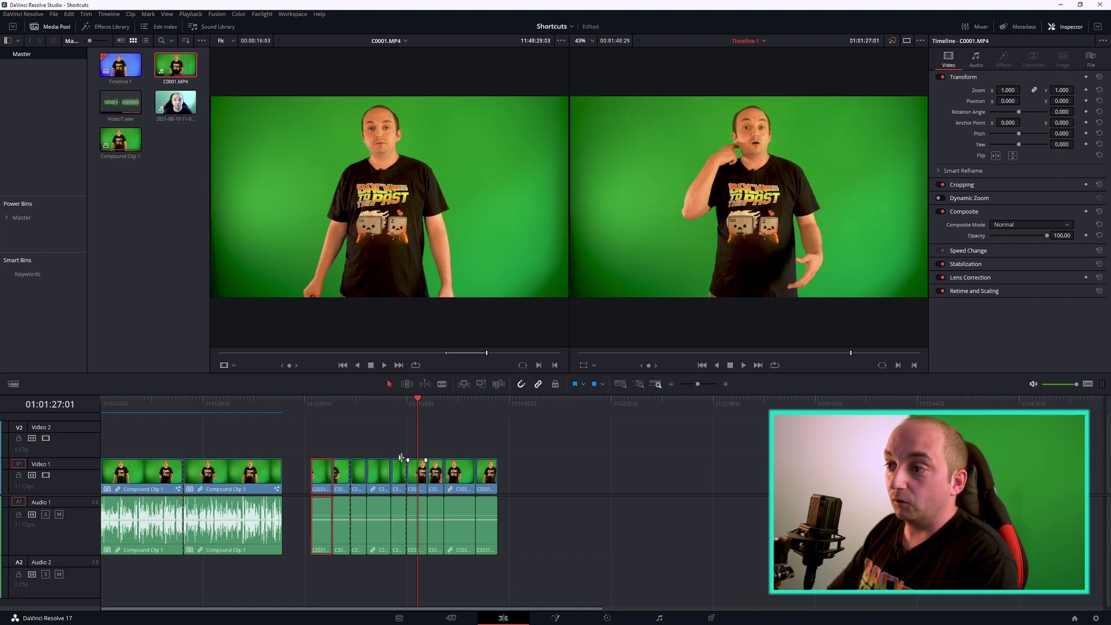
key("ctrl+shift+comma")
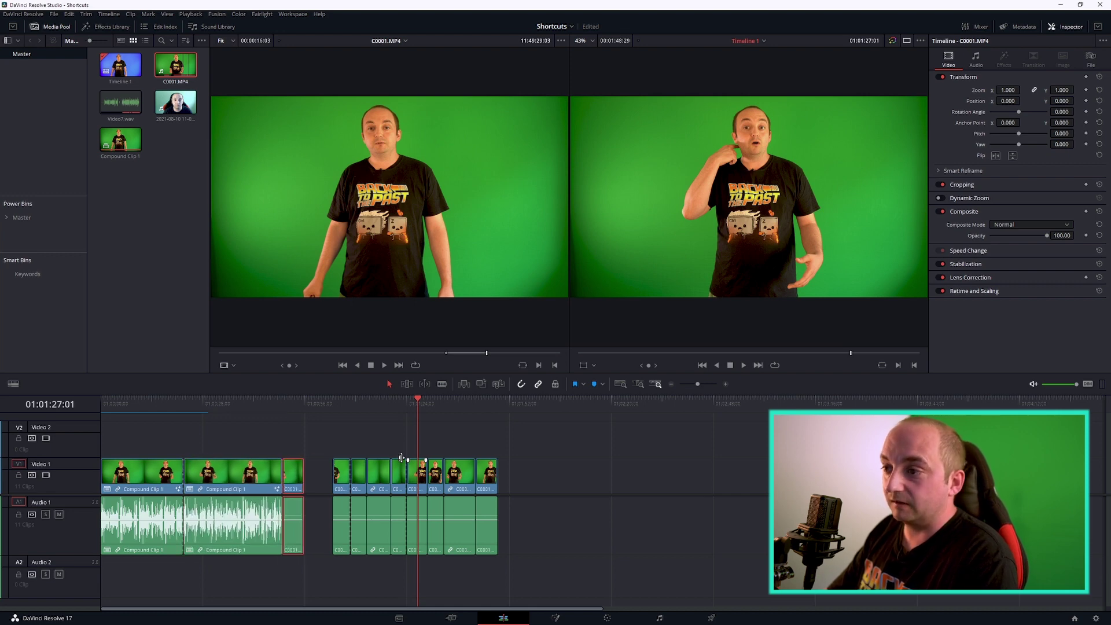
key("ctrl+shift+period")
key("ctrl+shift+period")
key("ctrl+shift+period")
key("ctrl+shift+period")
key("ctrl+shift+period")
key("ctrl+shift+period")
key("ctrl+shift+period")
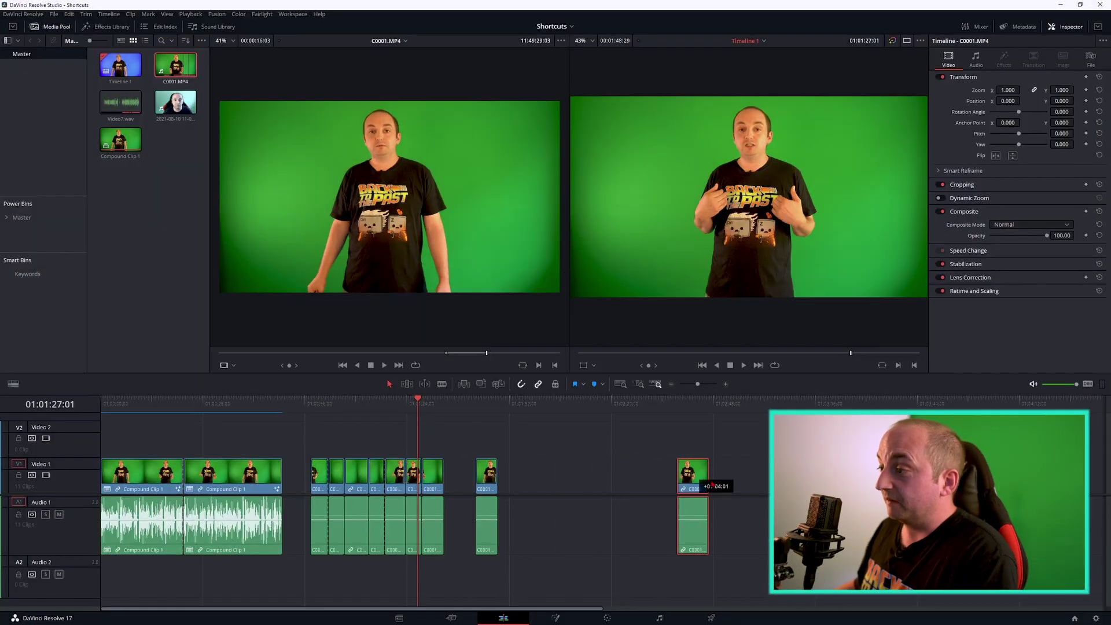
Move the last C0001.MP4 clip far right on the timeline and cut it with Ctrl+X
left_click_drag(455, 474, 649, 507)
key("ctrl+minus")
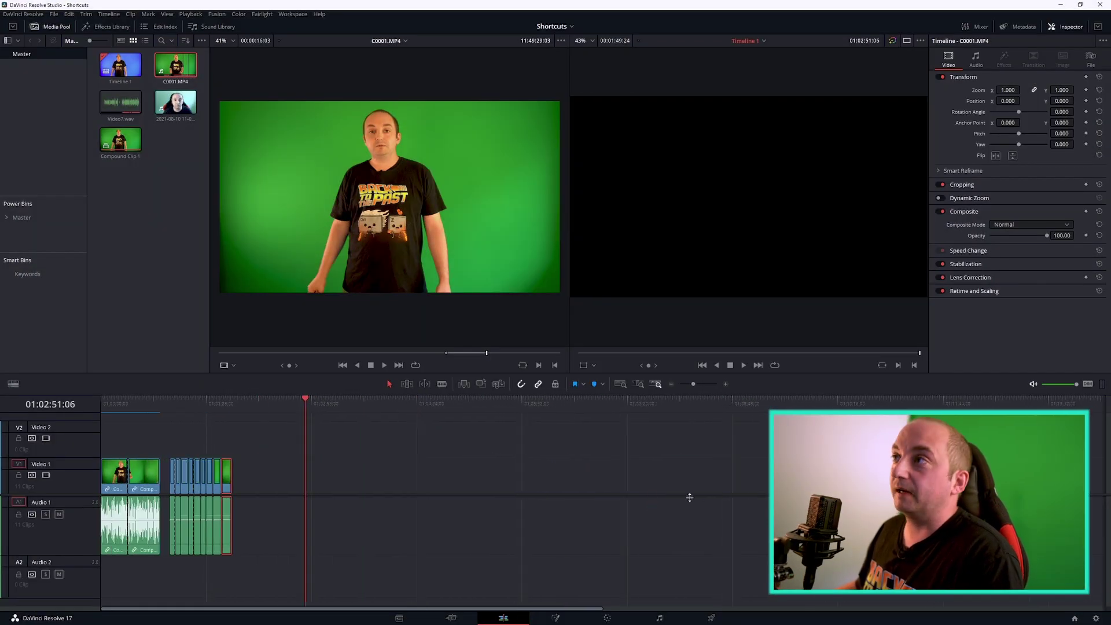
key("ctrl+equal")
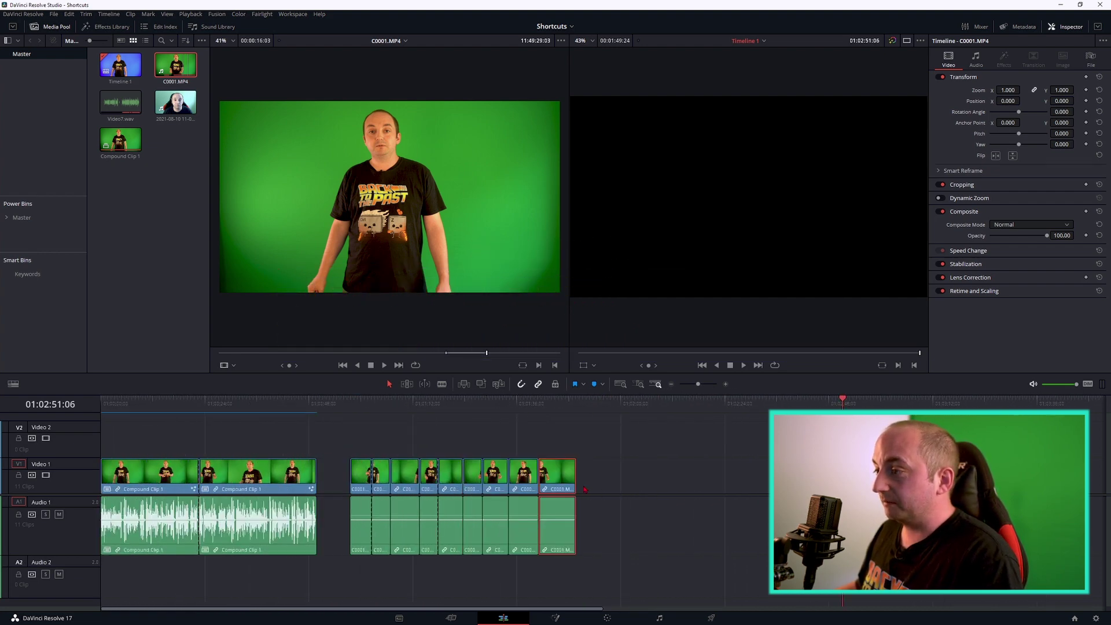
left_click_drag(586, 489, 949, 485)
key("ctrl+minus")
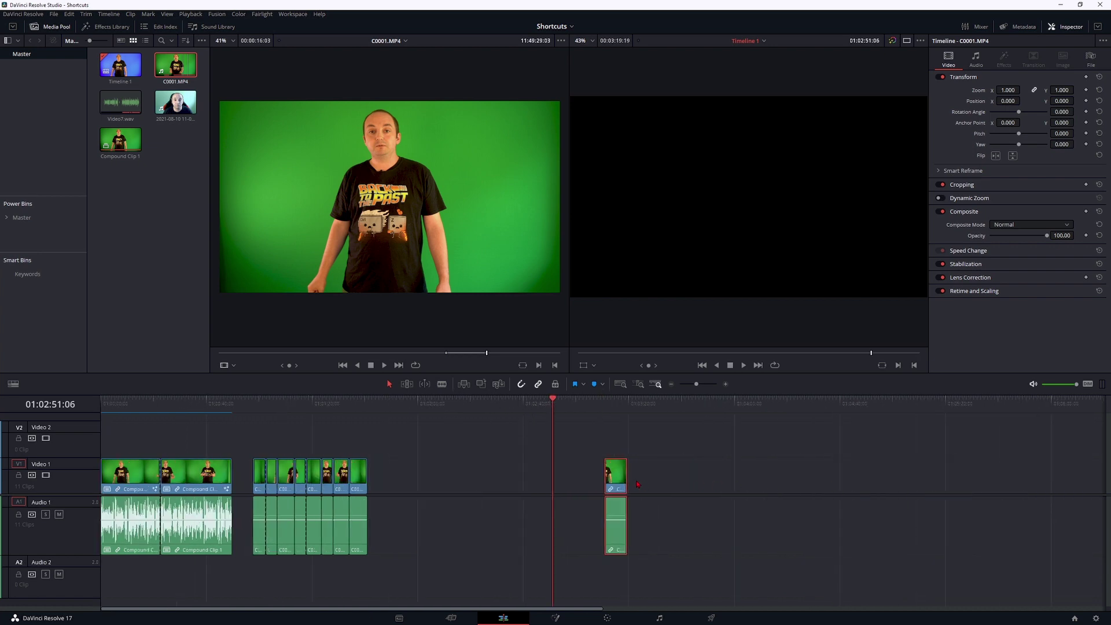
left_click_drag(621, 481, 918, 400)
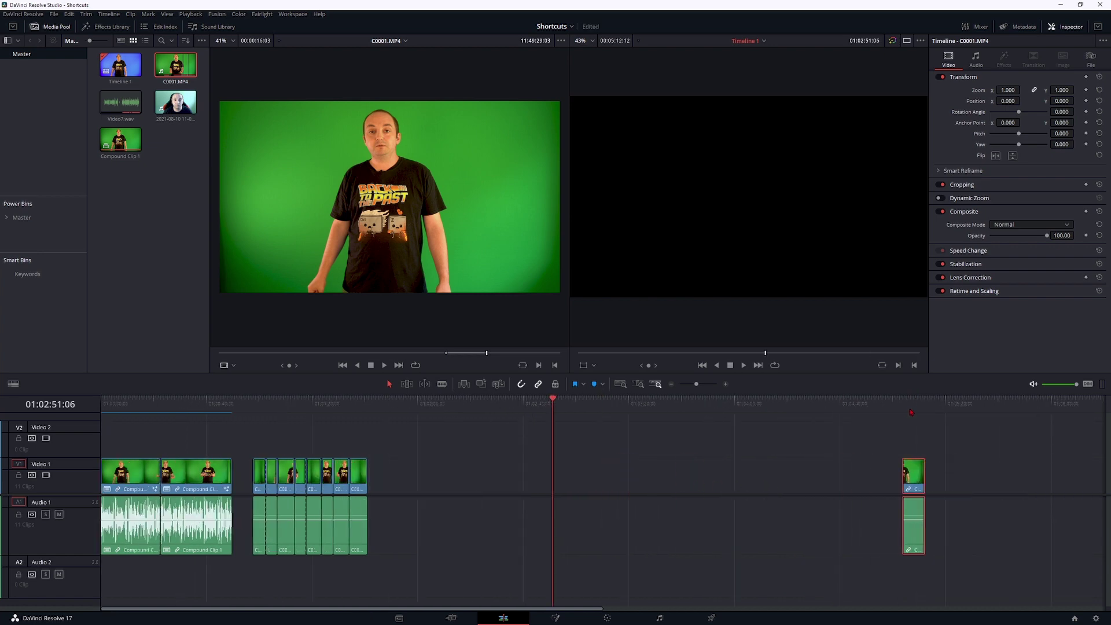
left_click(911, 411)
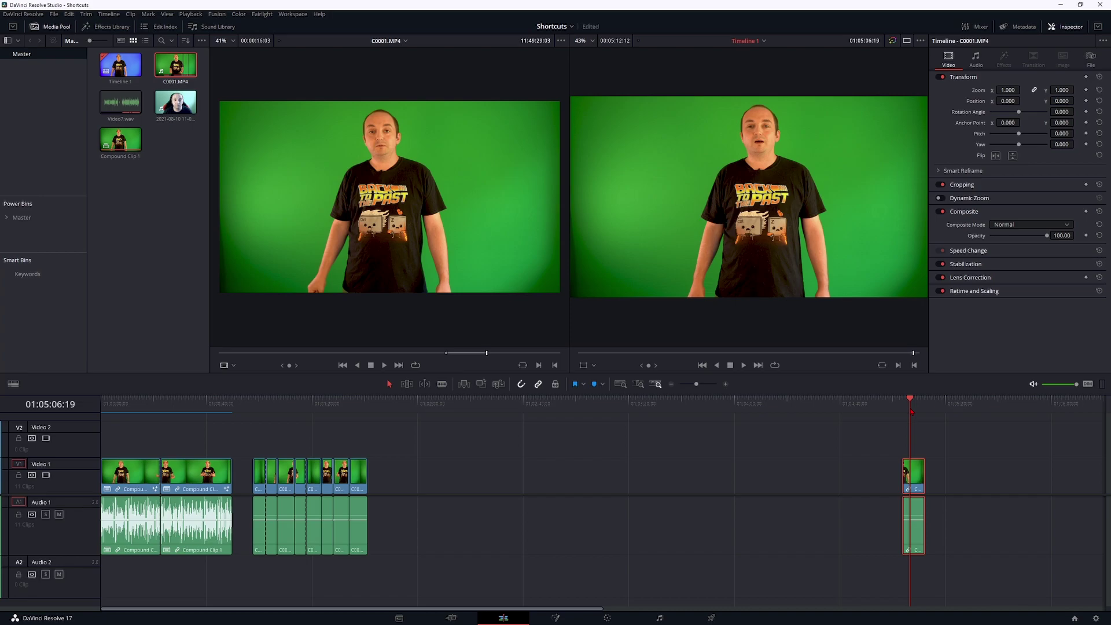
key("ctrl+x")
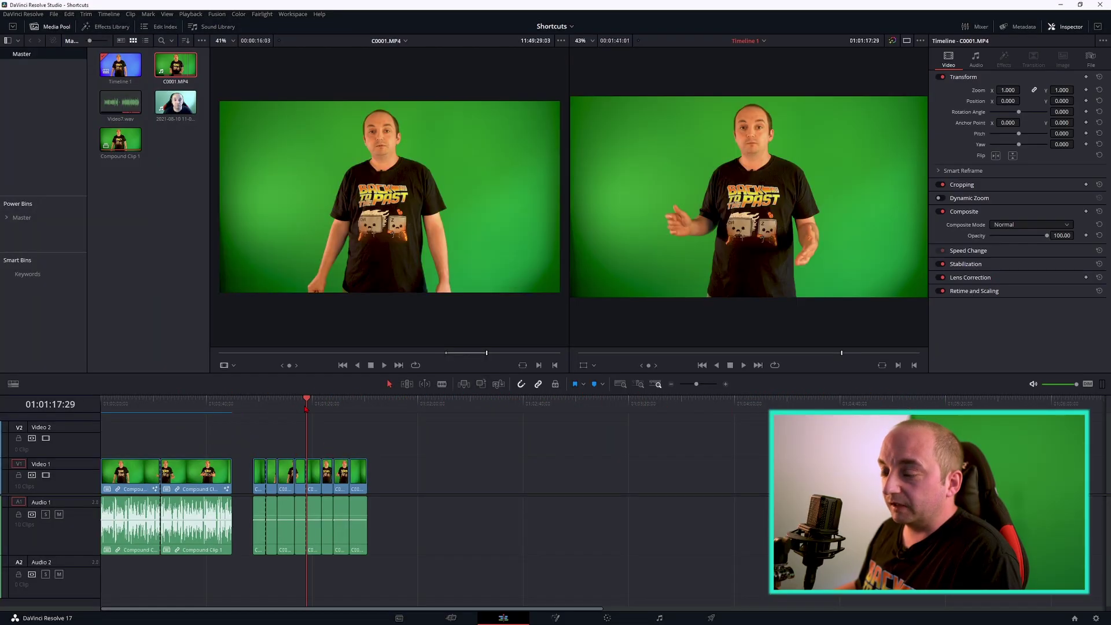
Paste-insert the cut clip at 01:01:10:10 after undoing a trial paste at 01:01:13:17
key("ctrl+equal")
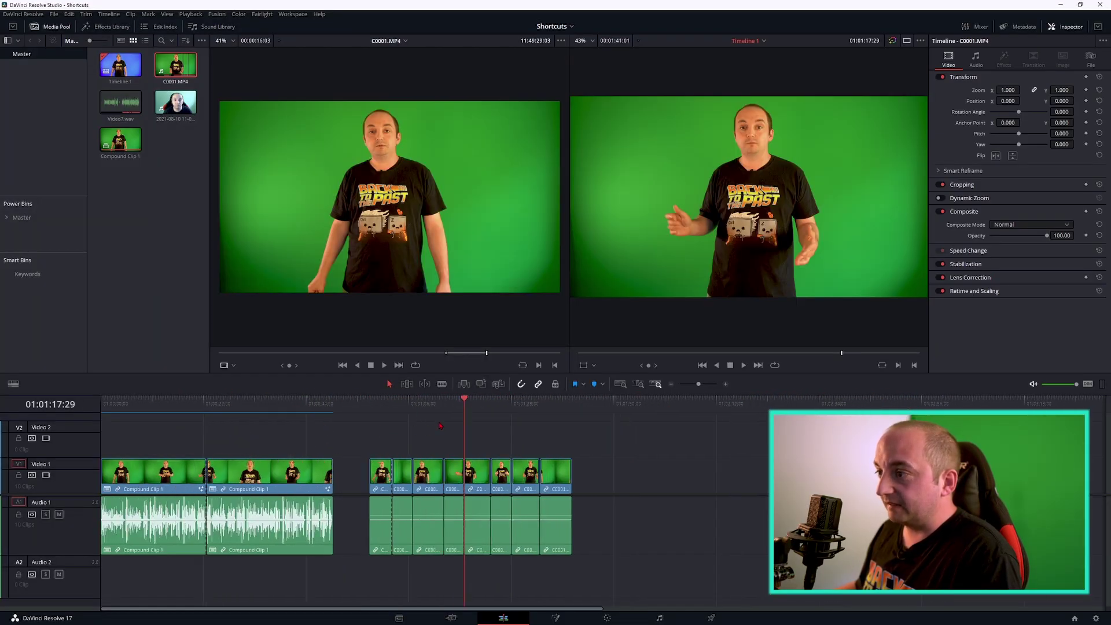
left_click(444, 412)
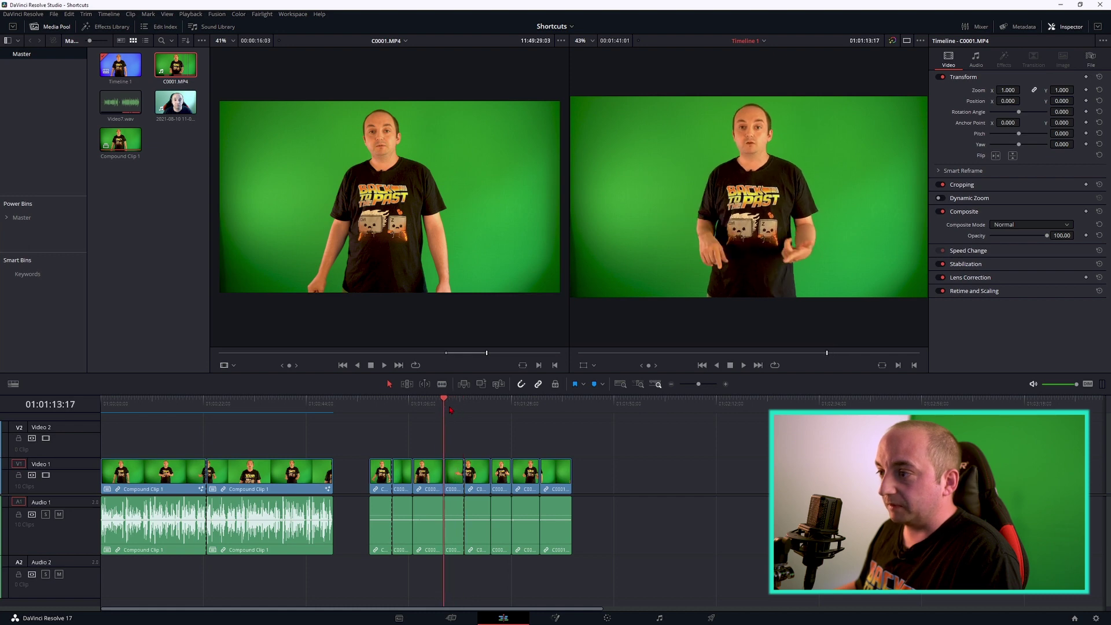
key("ctrl+equal")
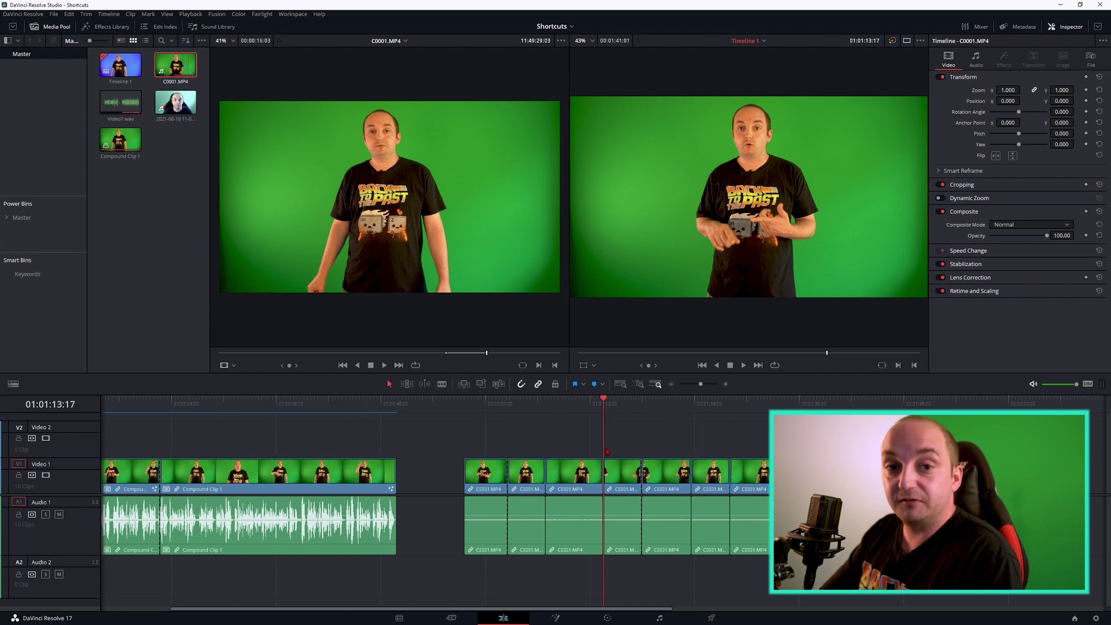
key("ctrl+shift+v")
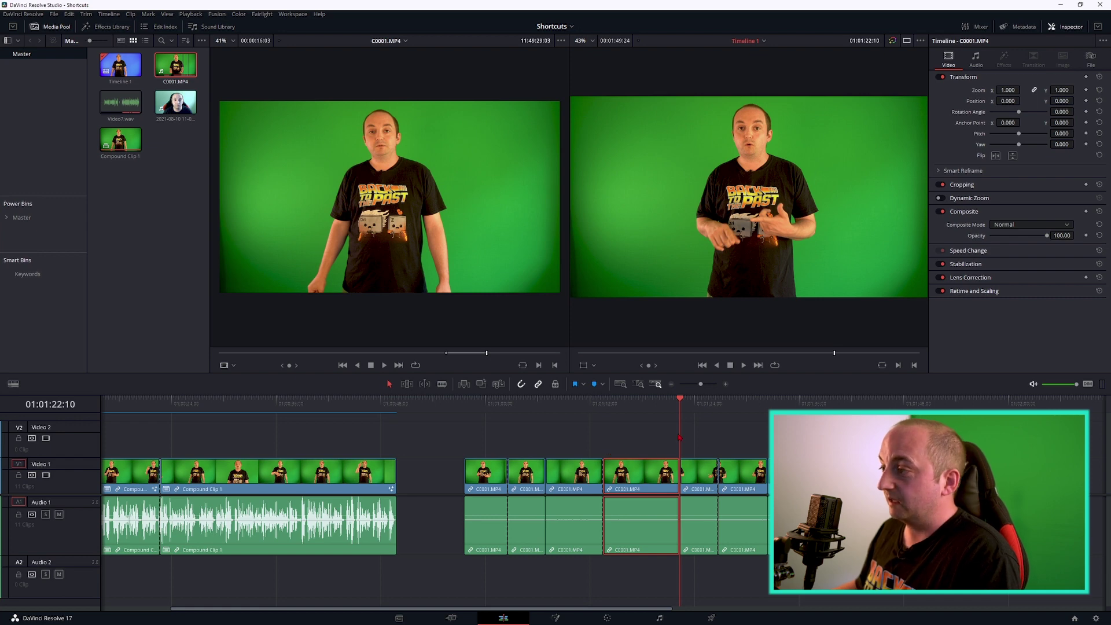
key("ctrl+z")
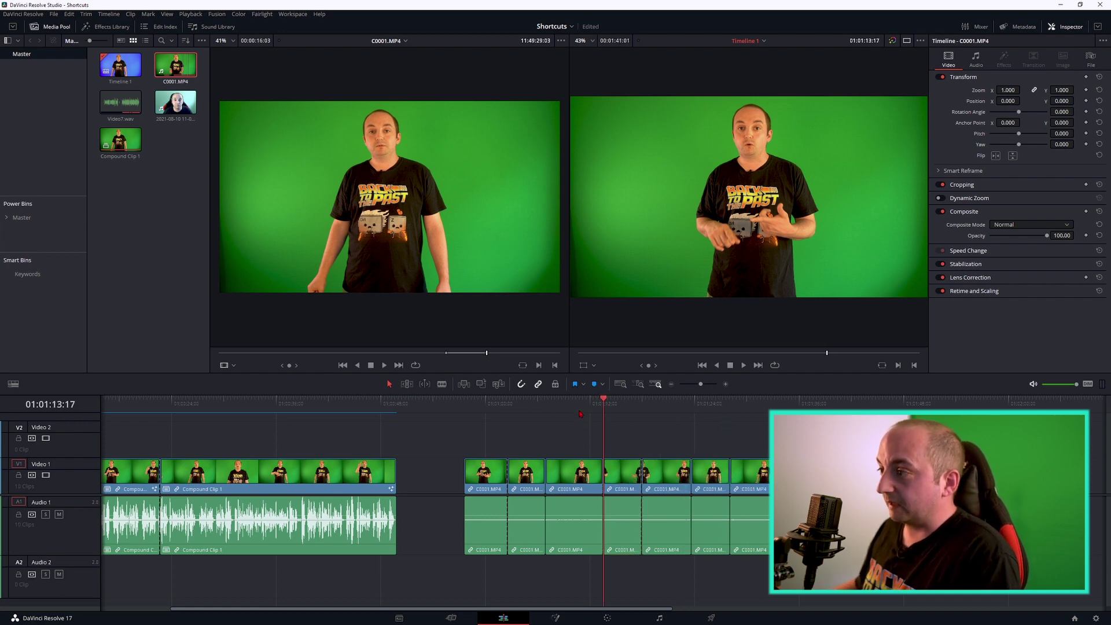
left_click(577, 408)
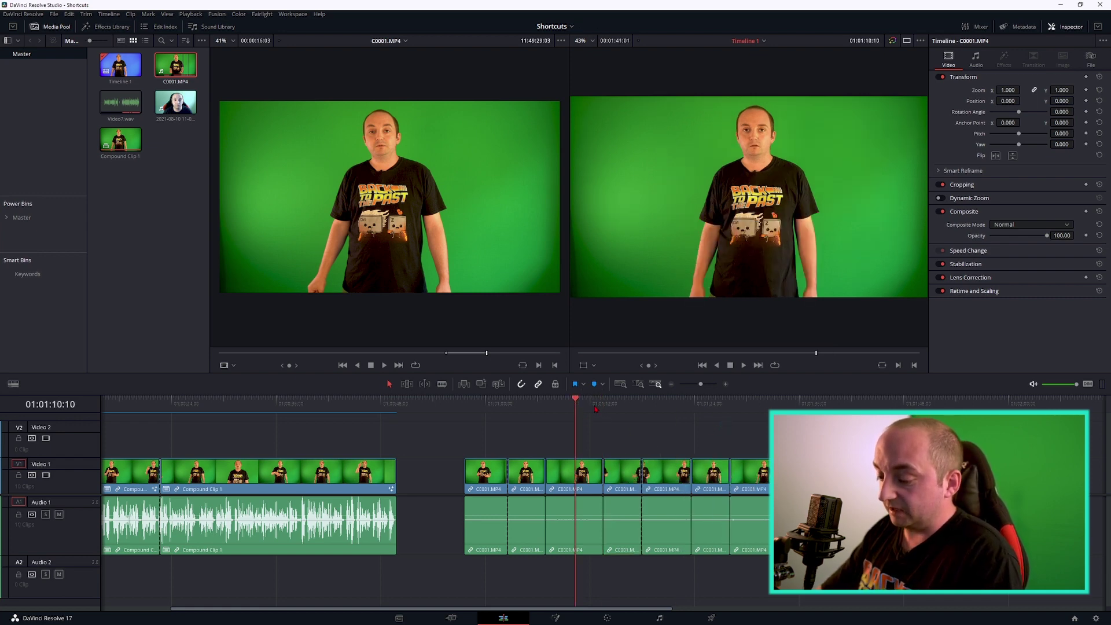
key("ctrl+shift+v")
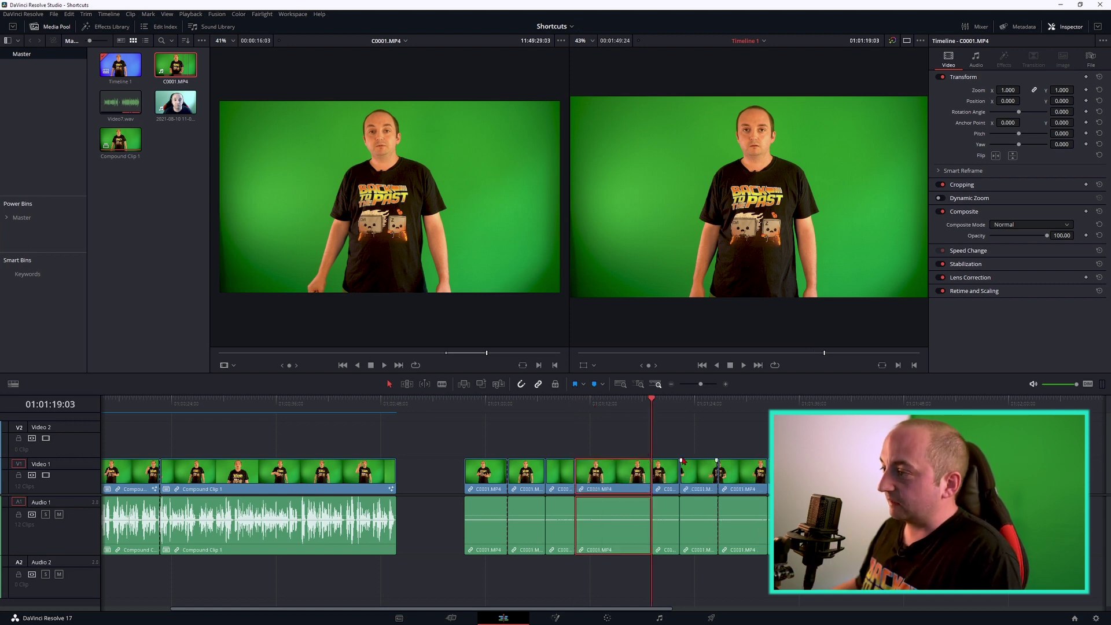
Select the right-hand group of C0001.MP4 clips on V1 and A1
left_click(680, 465)
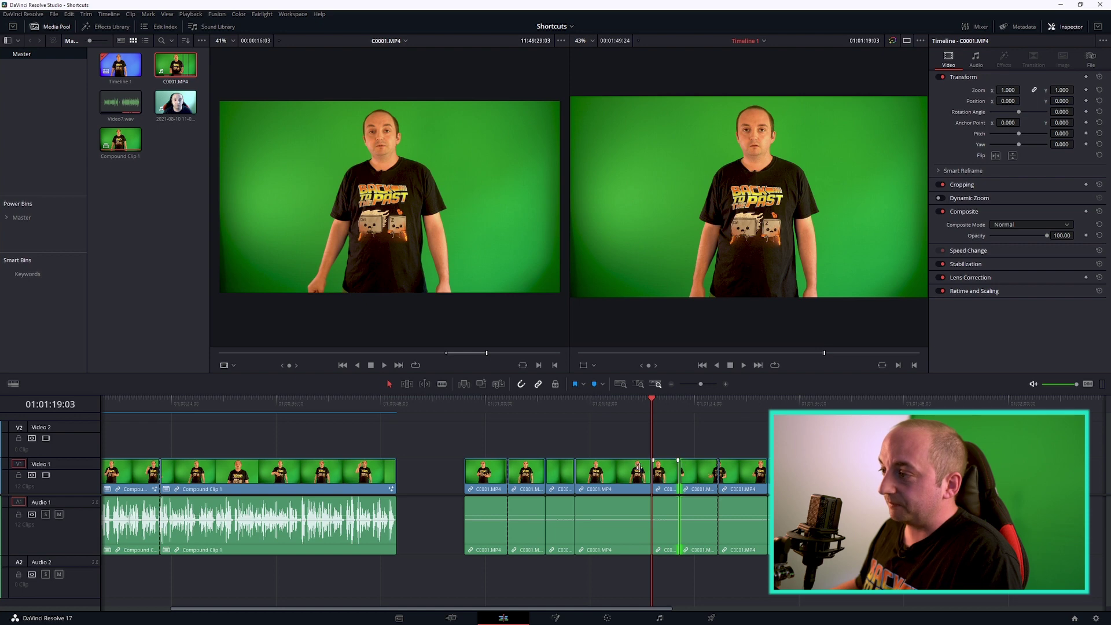
left_click(614, 405)
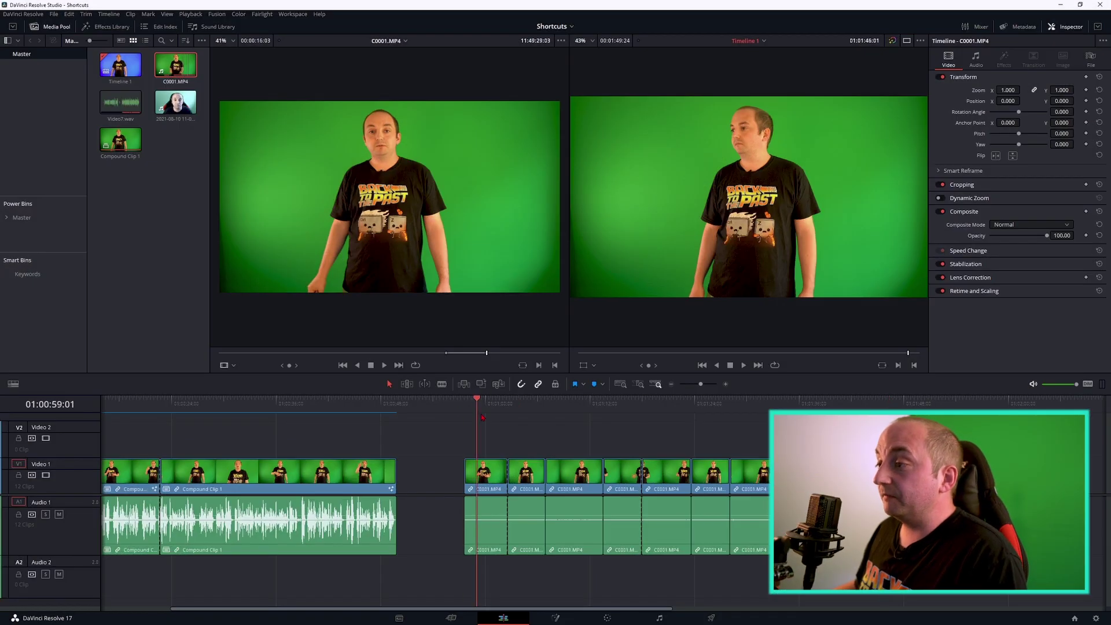
left_click_drag(482, 416, 640, 406)
mouse_move(474, 444)
left_mouse_down()
mouse_move(776, 529)
mouse_move(773, 562)
left_mouse_up()
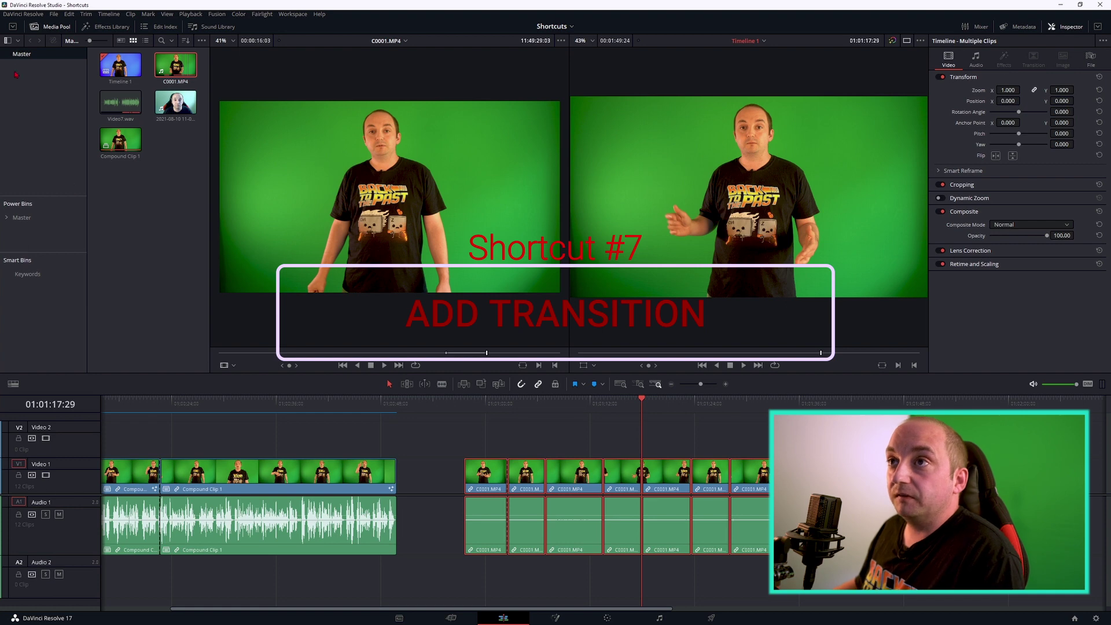
Apply Cross Dissolve from the Effects Library to the clips, then reselect the right-hand clips on both tracks
left_click(100, 29)
left_click(35, 27)
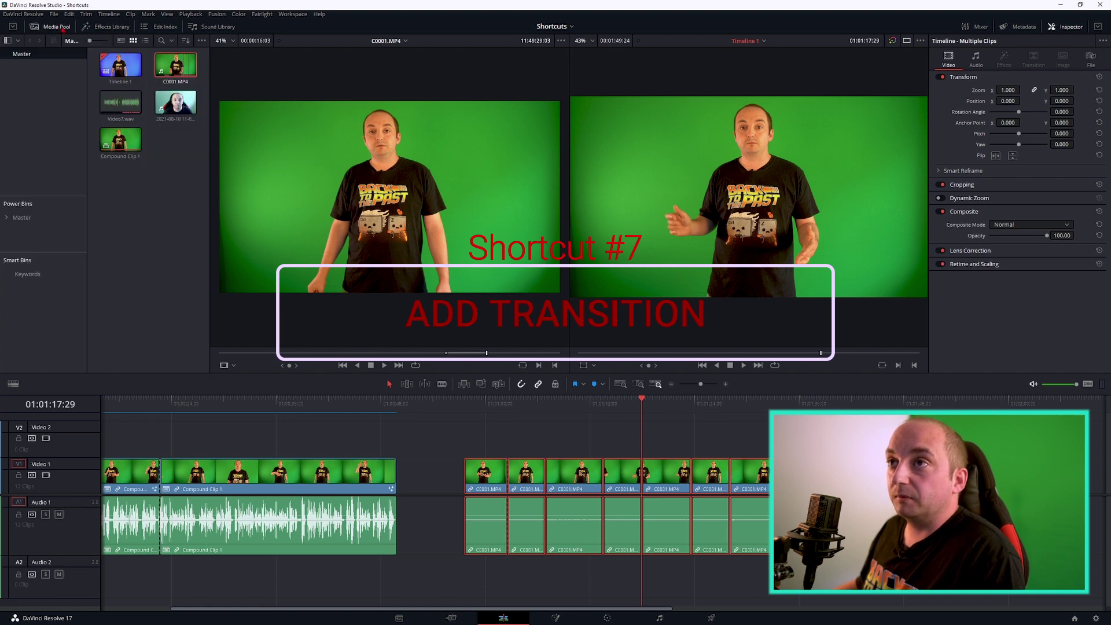
left_click(105, 26)
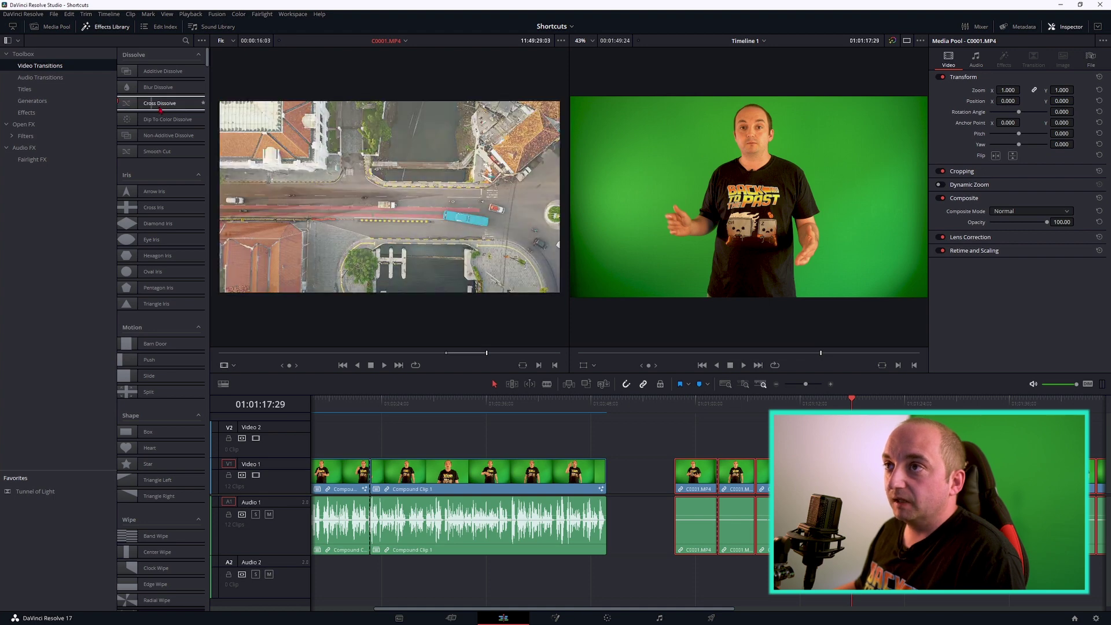
left_click_drag(159, 110, 501, 461)
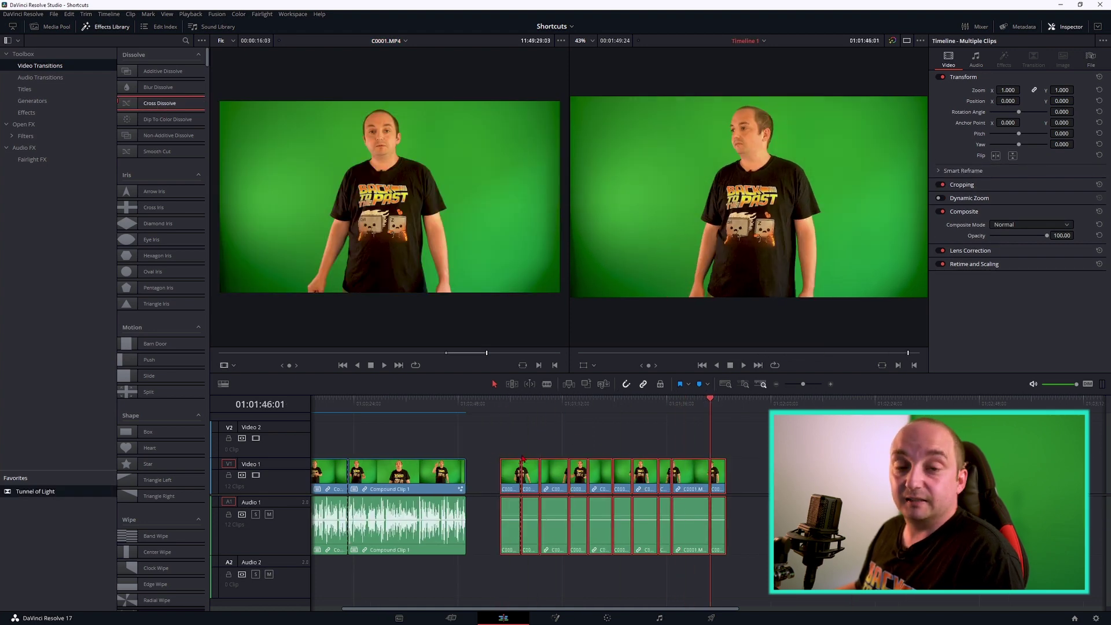
left_click(509, 450)
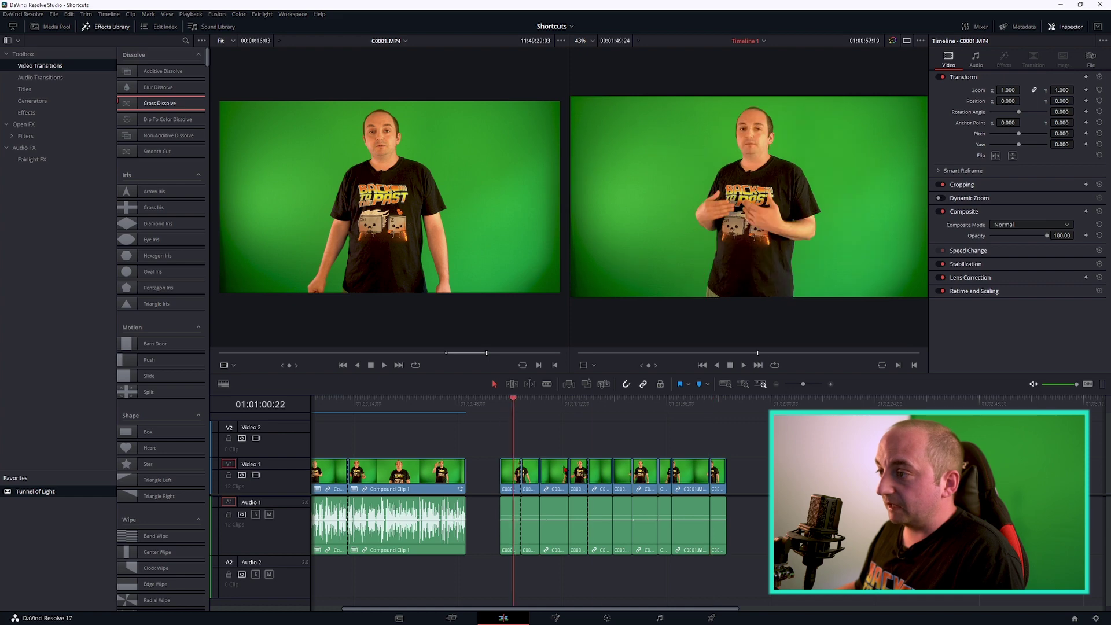
left_click_drag(729, 559, 503, 440)
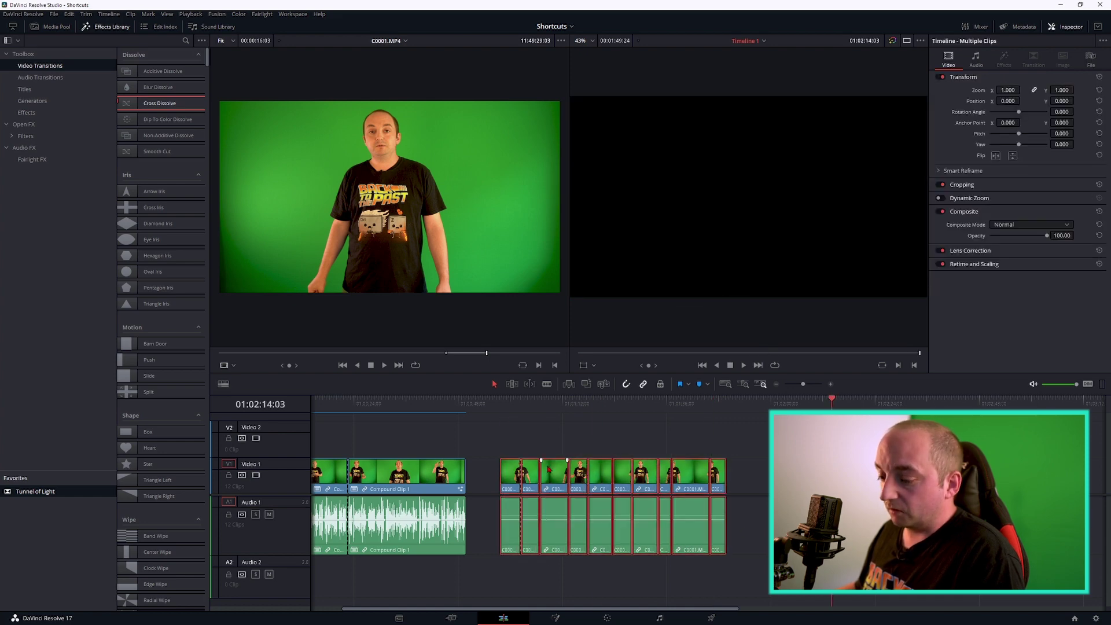
Add transitions at every cut with Ctrl+T, replay them, then delete them
key("ctrl+t")
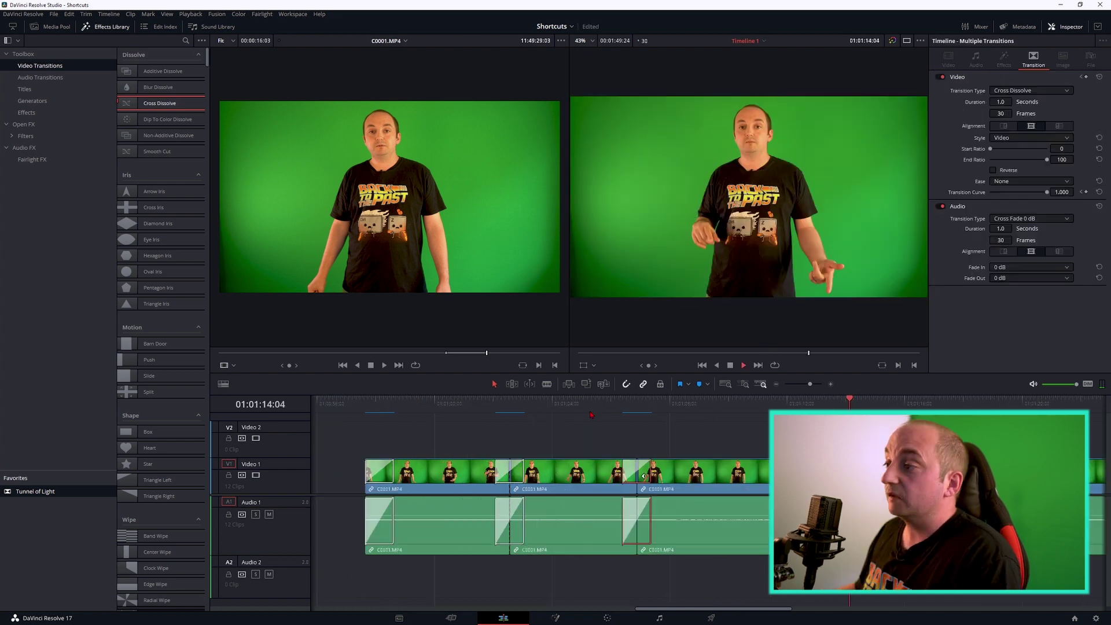
scroll(608, 427, "down", 2)
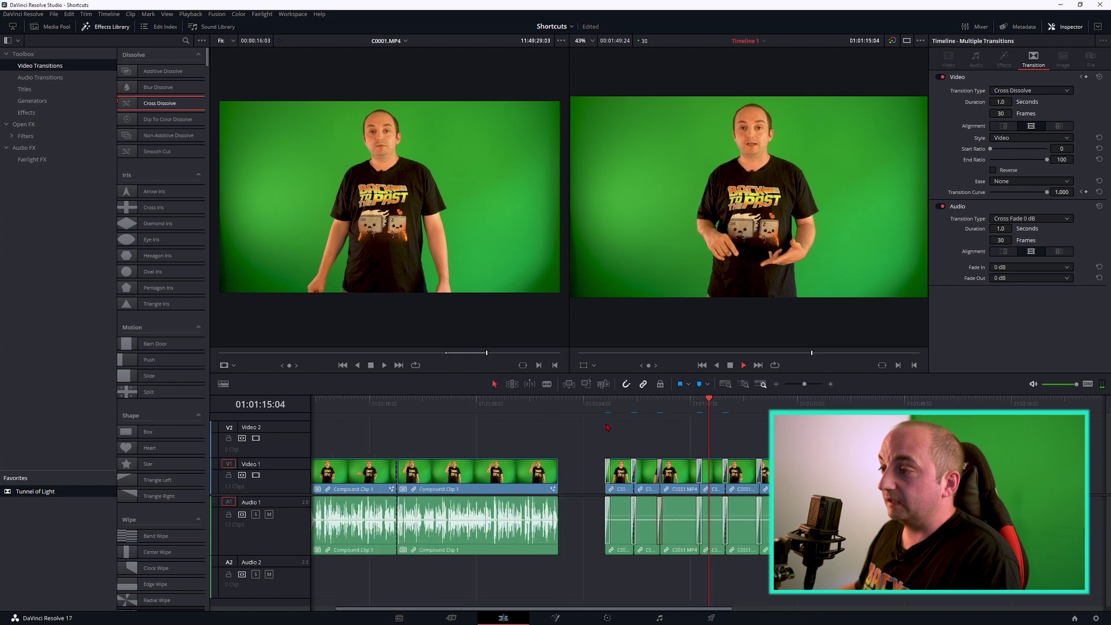
left_click(698, 412)
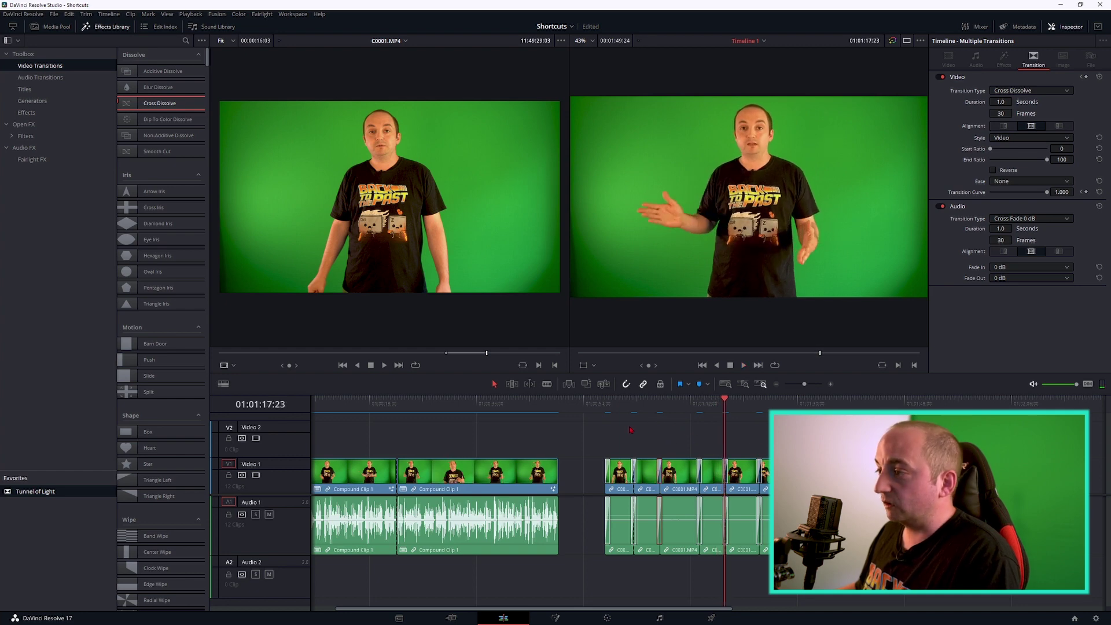
key("Delete")
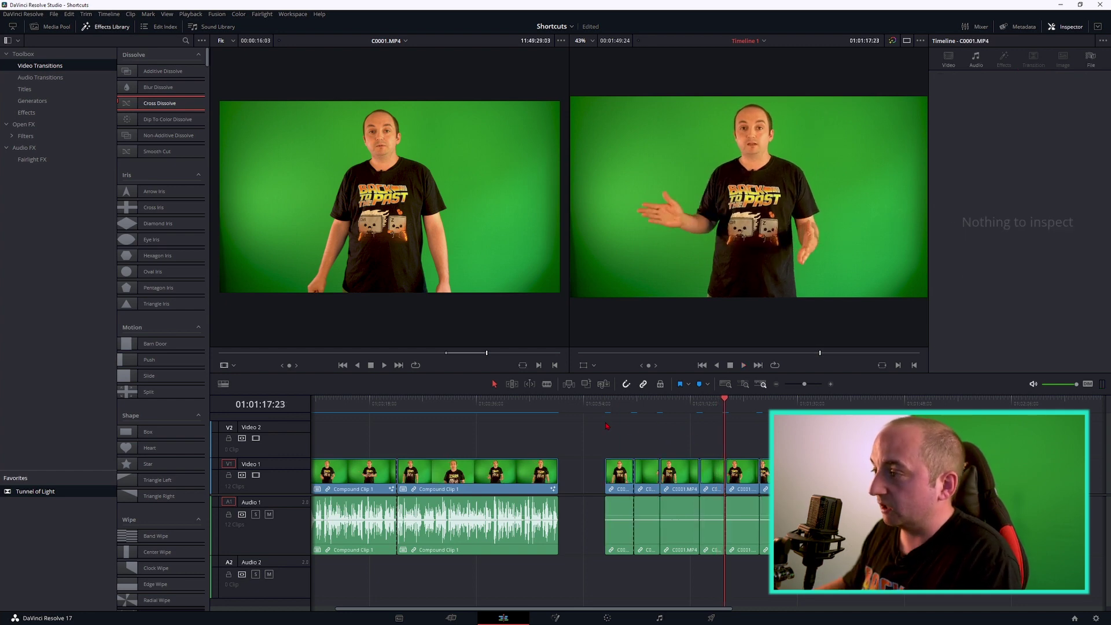
Reselect the right-hand clips and add video-only (Alt+T) and audio-only (Shift+T) transitions
left_click_drag(615, 454, 781, 564)
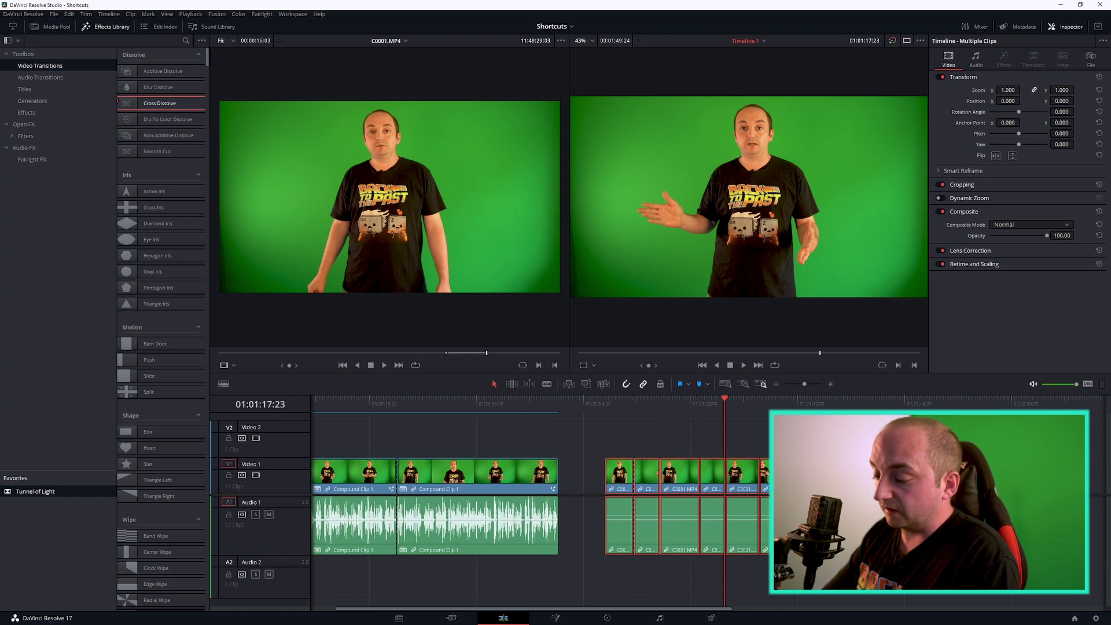
key("alt+t")
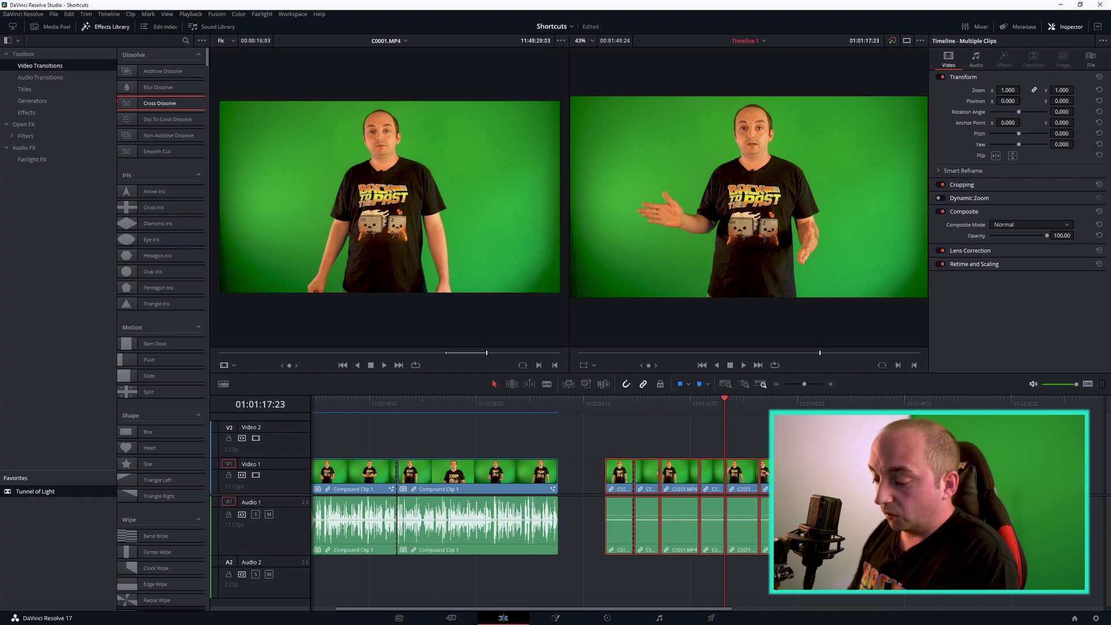
key("shift+t")
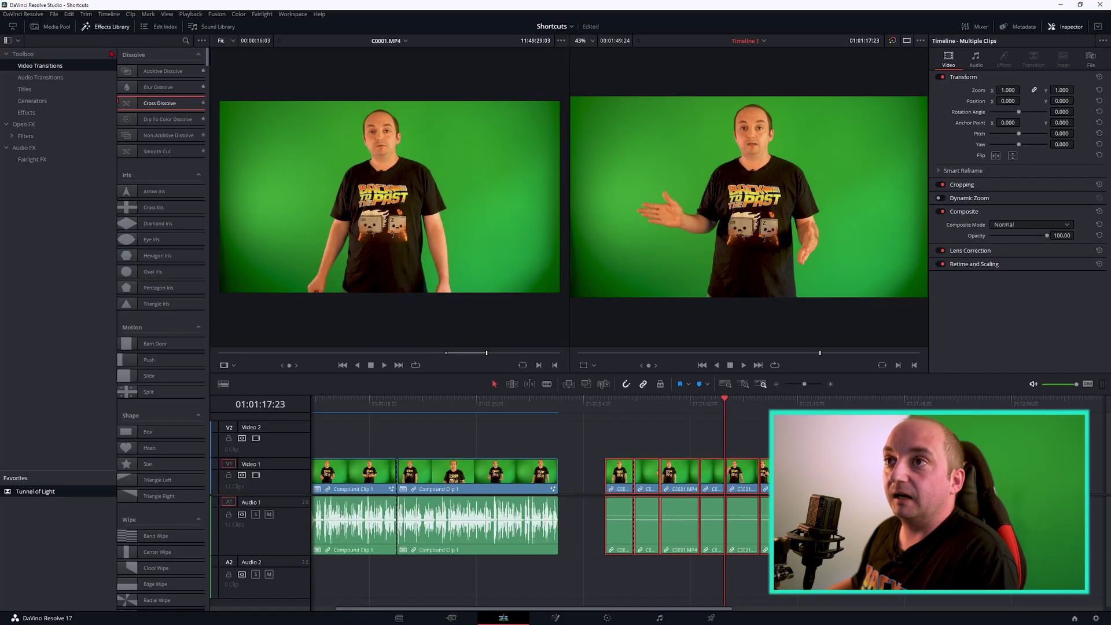
Drop a Cross Fade 0 dB audio transition on a cut and inspect an A1 cross-fade's 1.0-second settings
left_click(36, 78)
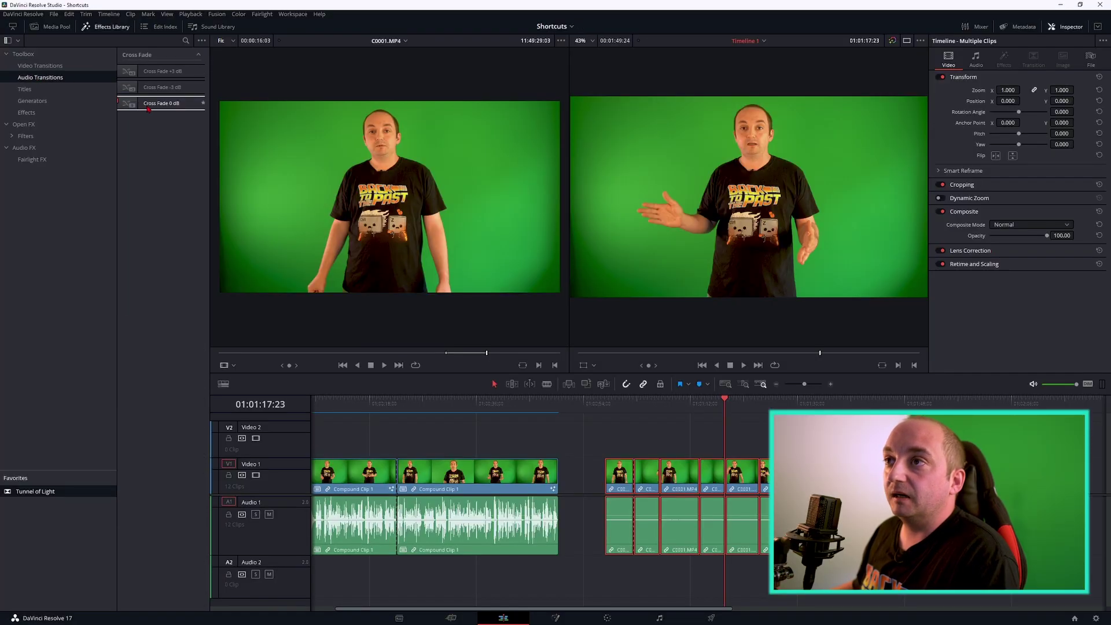
left_click_drag(152, 108, 629, 453)
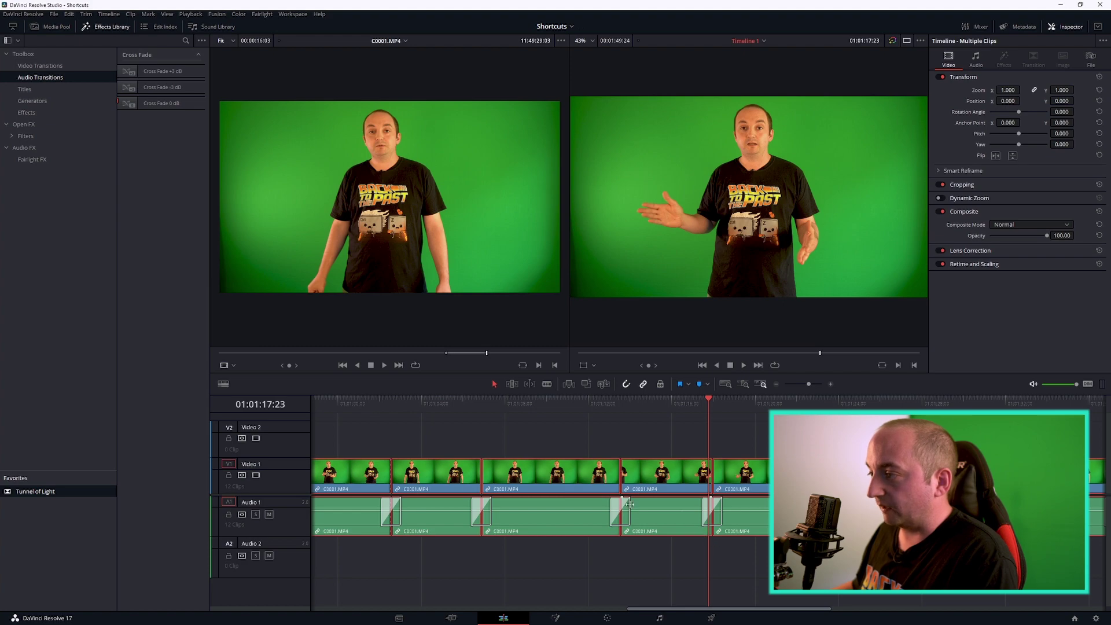
left_click(624, 508)
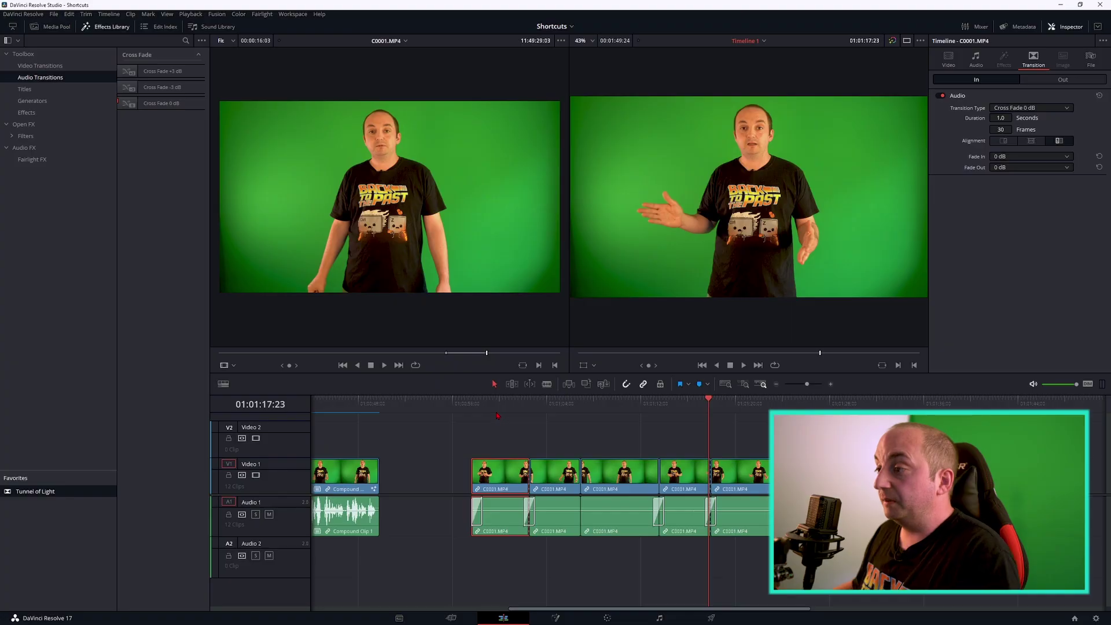
Retime the C0001.MP4 clip to 200% speed by dragging its retime edge, then play from before it
key("ctrl+r")
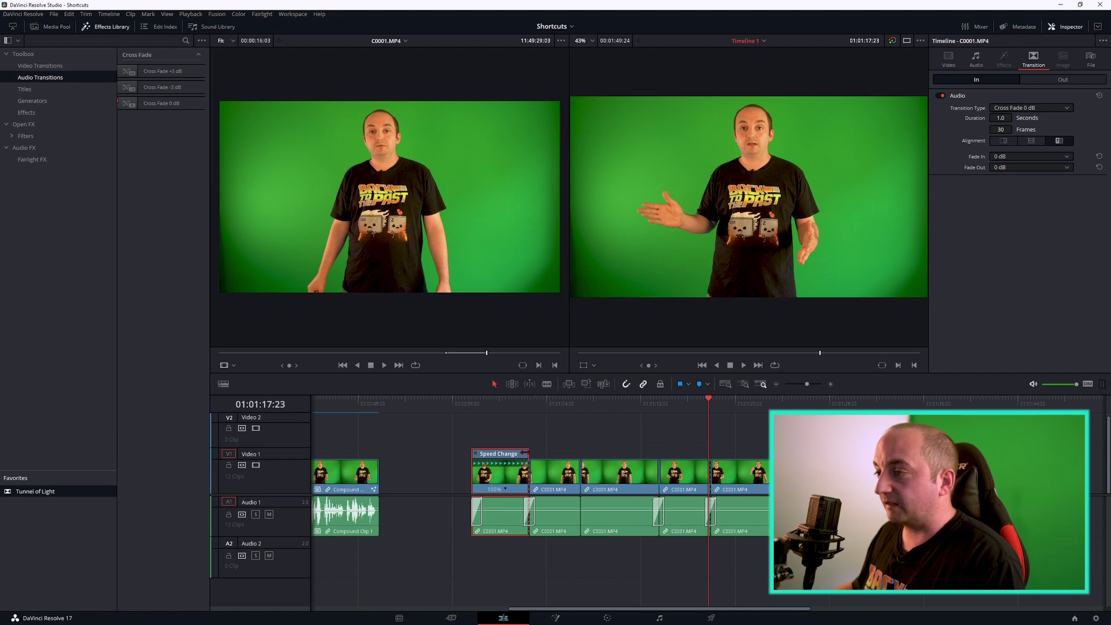
left_click_drag(527, 452, 491, 455)
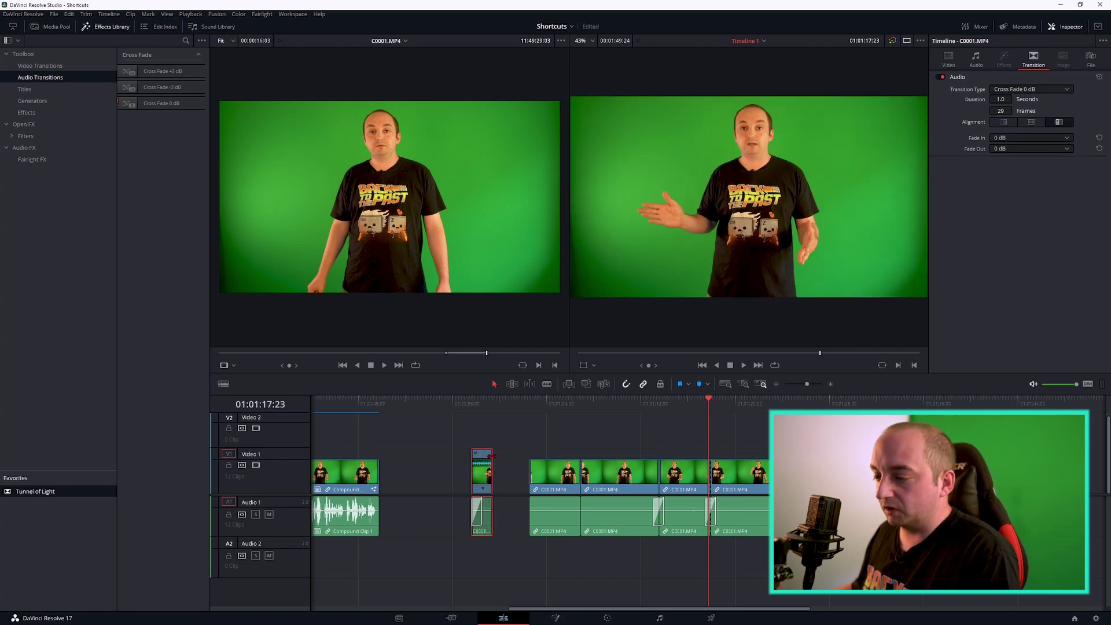
key("ctrl+equal")
scroll(454, 442, "left", 5)
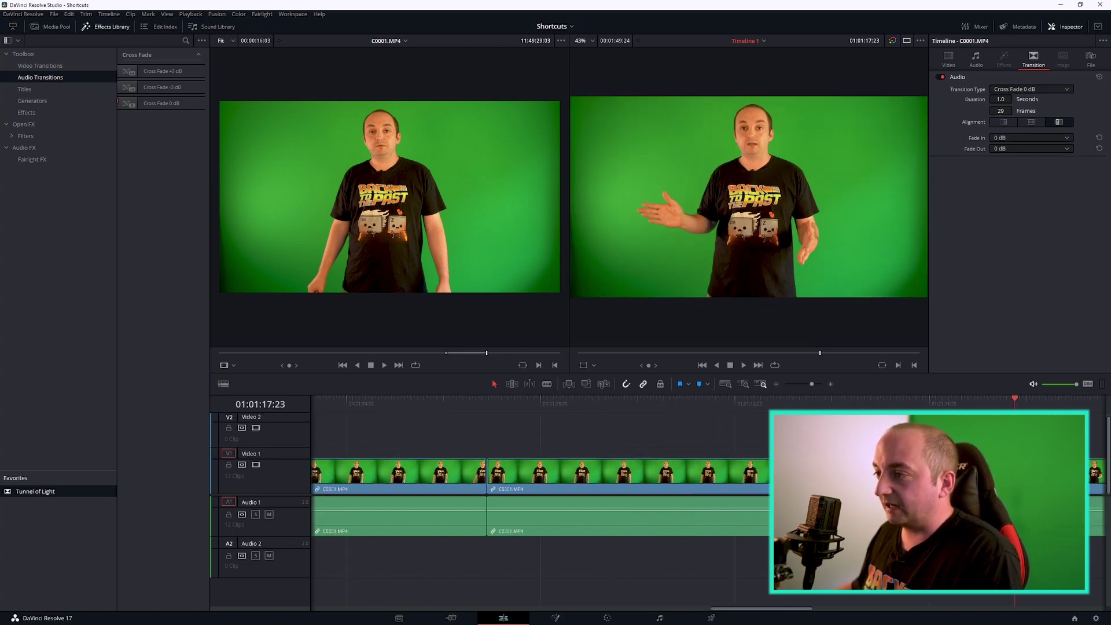
key("ctrl+minus")
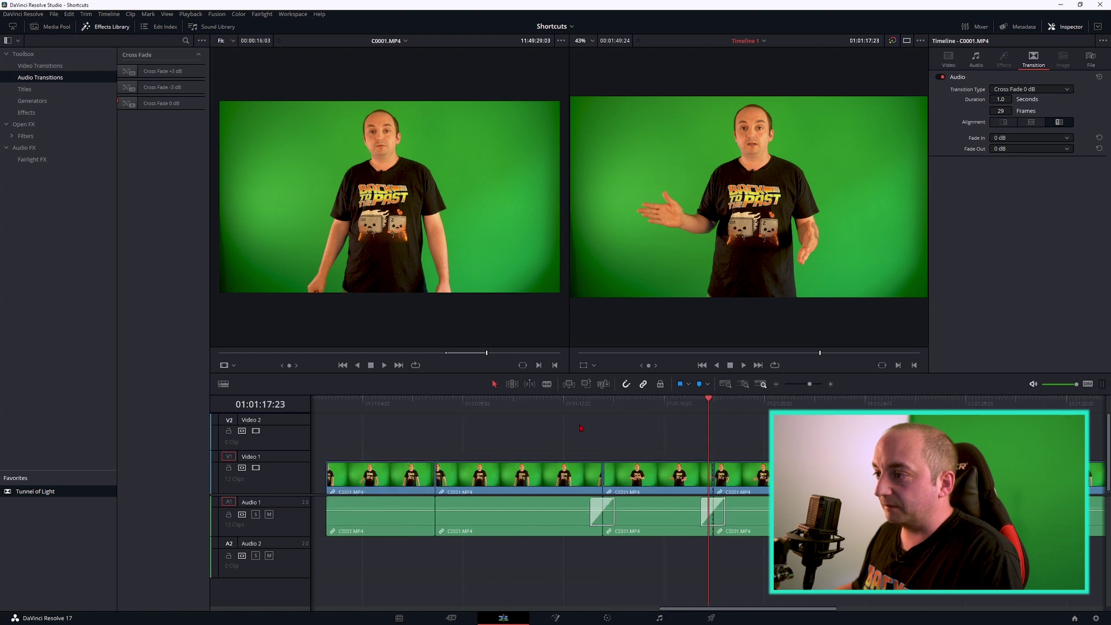
key("ctrl+minus")
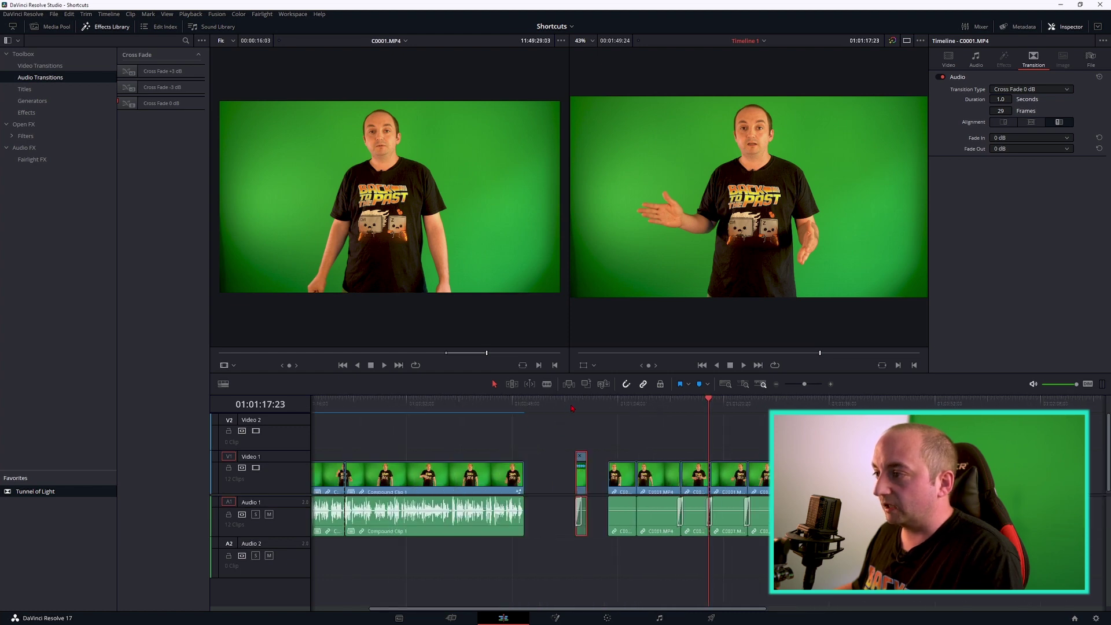
key("slash")
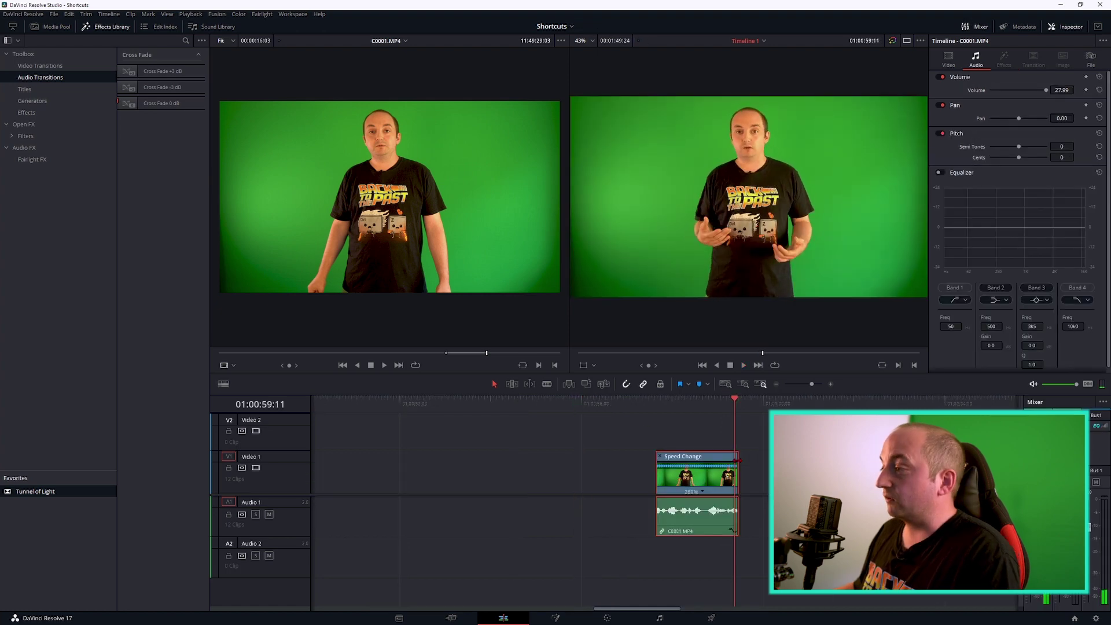
Stretch the Speed Change C0001 clip until it reads 51% speed, then replay it from the start
left_click_drag(736, 460, 869, 460)
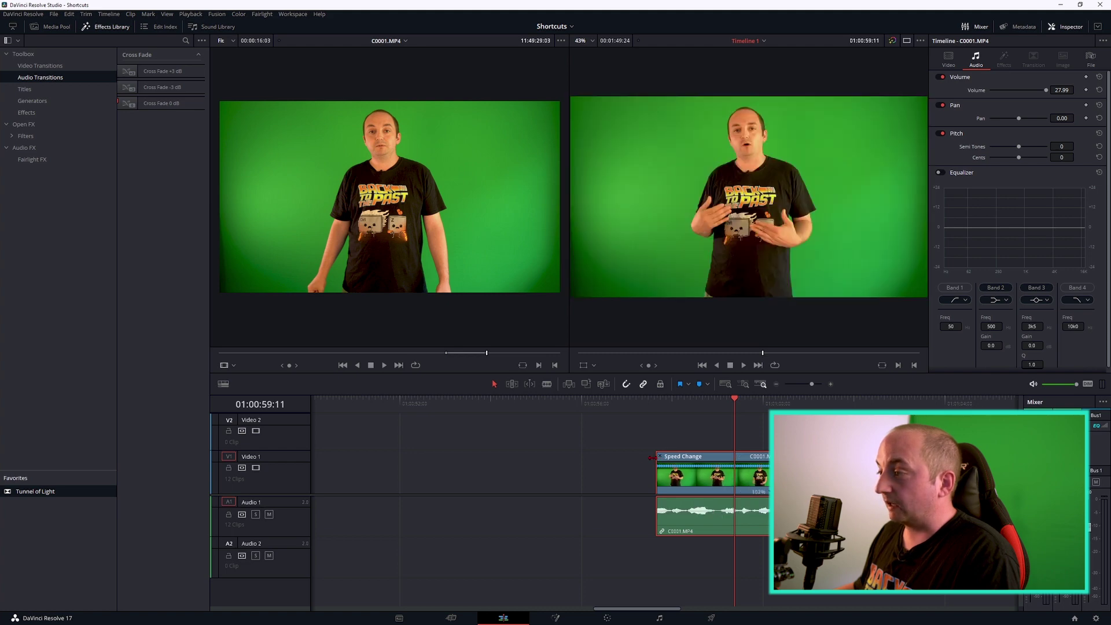
left_click_drag(652, 457, 433, 457)
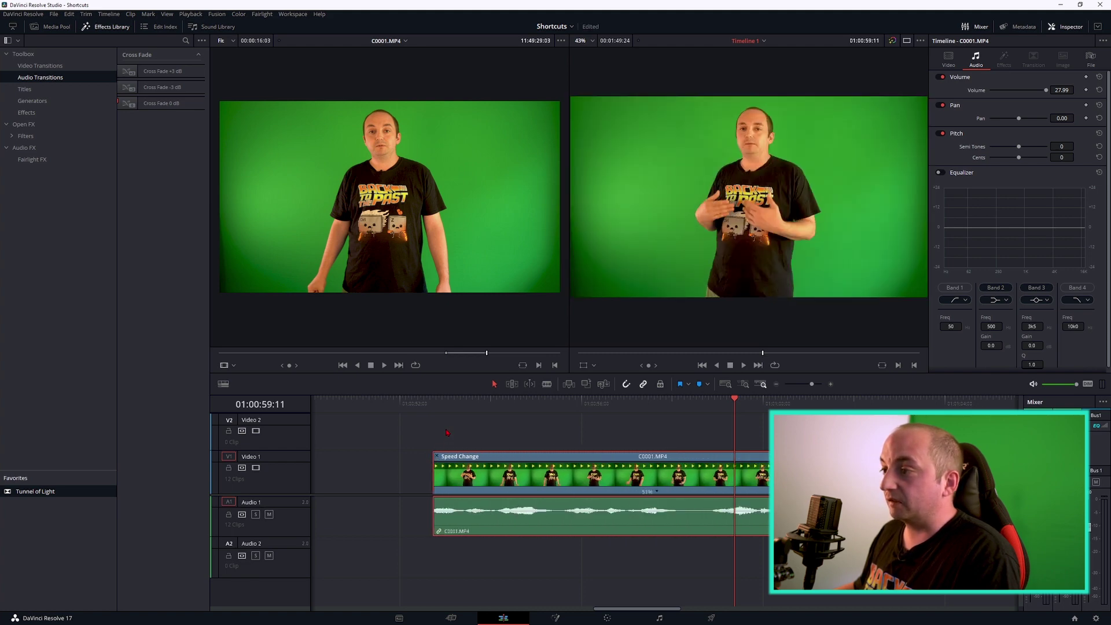
key("Up")
key("space")
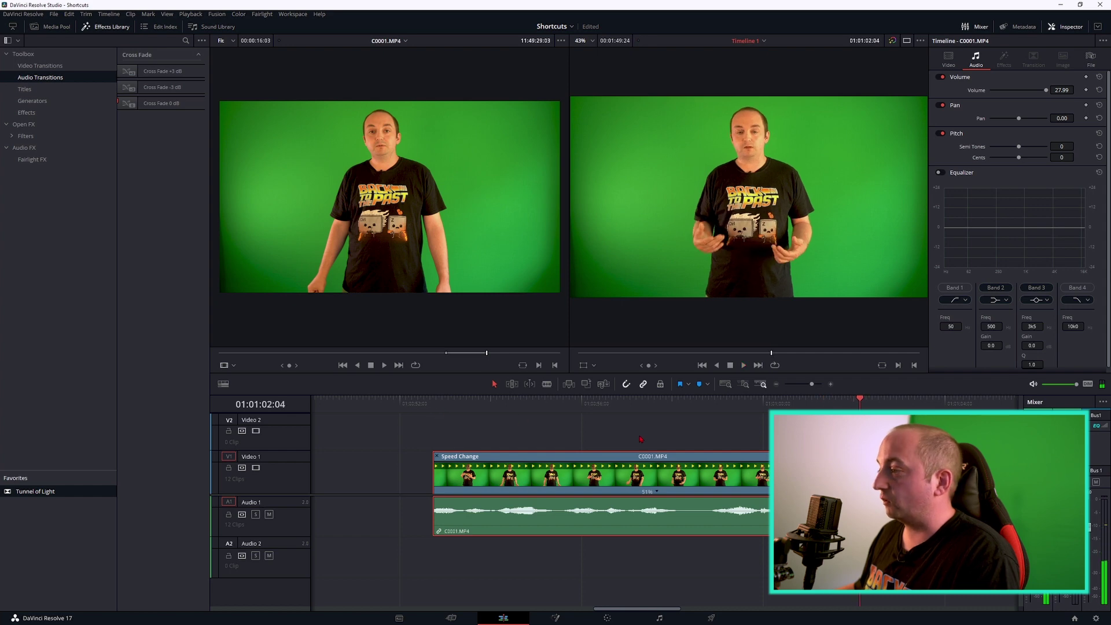
scroll(645, 439, "down", 1)
scroll(645, 440, "down", 1)
scroll(644, 440, "down", 1)
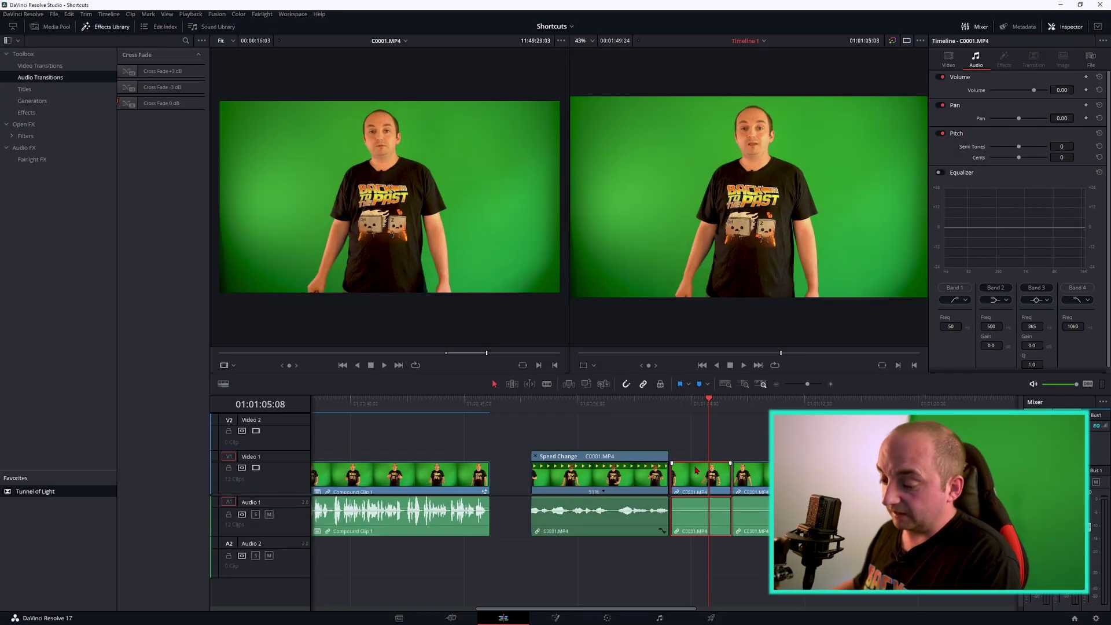
Add and raise keyframes on the C0001 Retime Frame curve to create a speed ramp
key("ctrl+e")
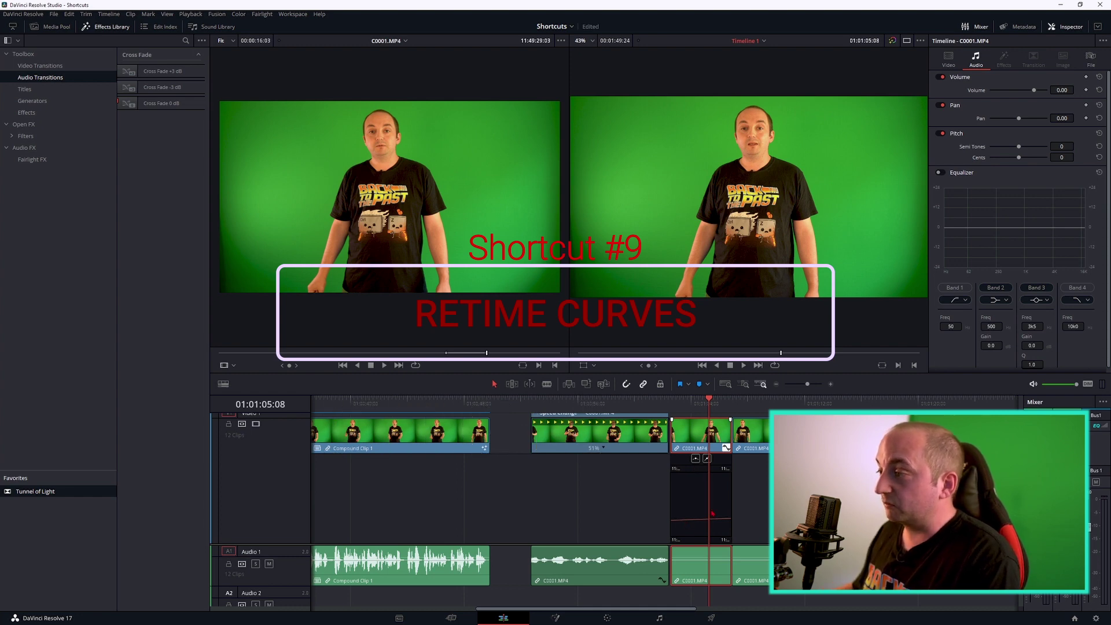
left_click(679, 520, "alt")
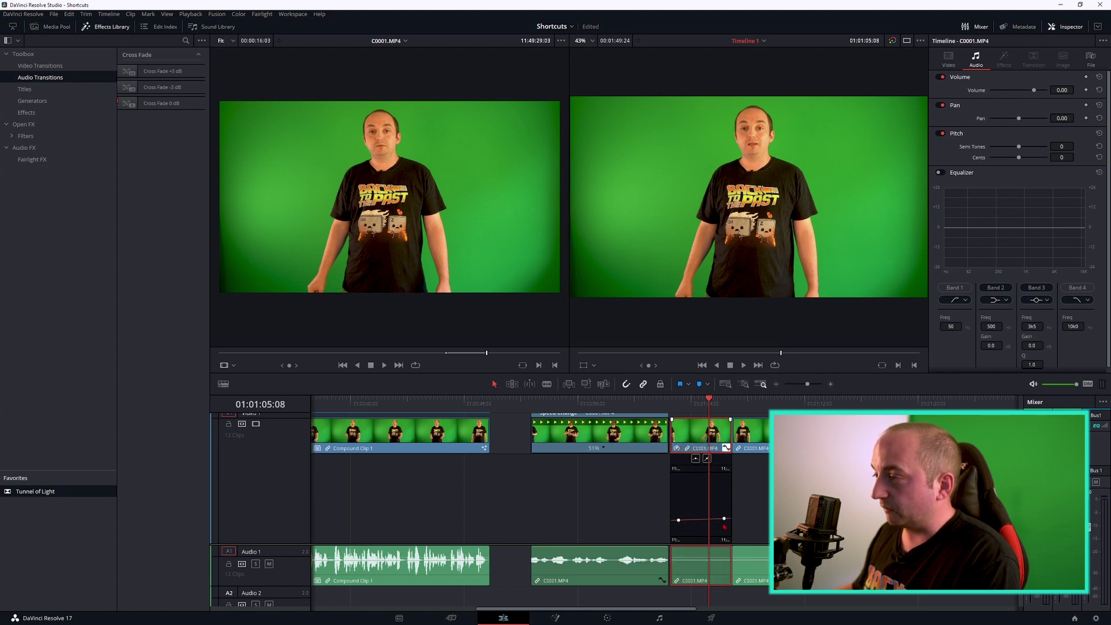
left_click_drag(724, 519, 723, 506)
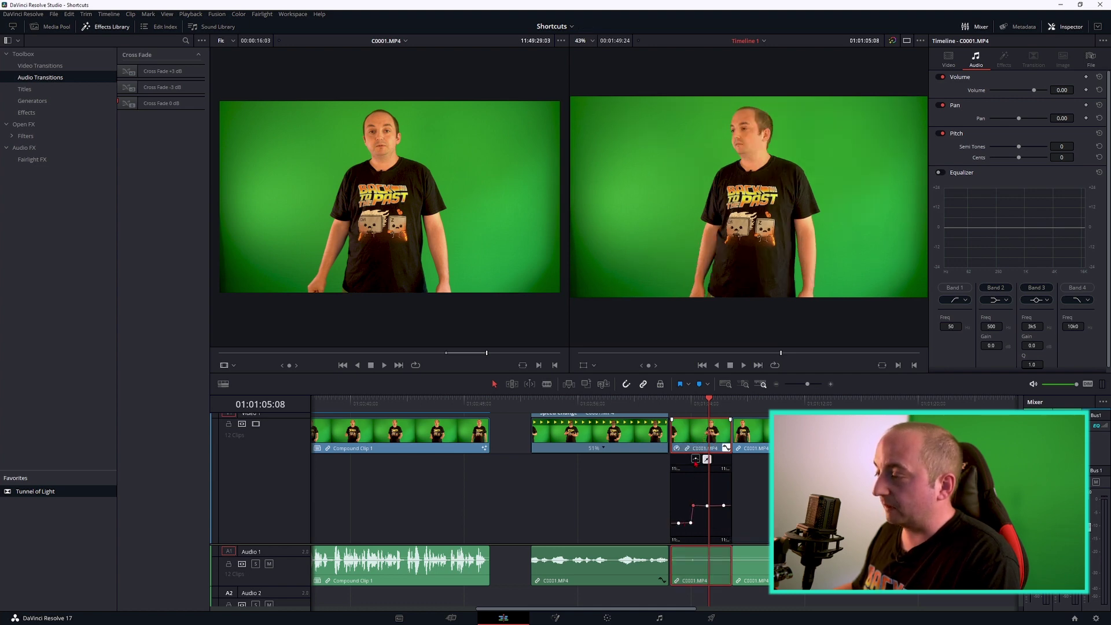
left_click(707, 505)
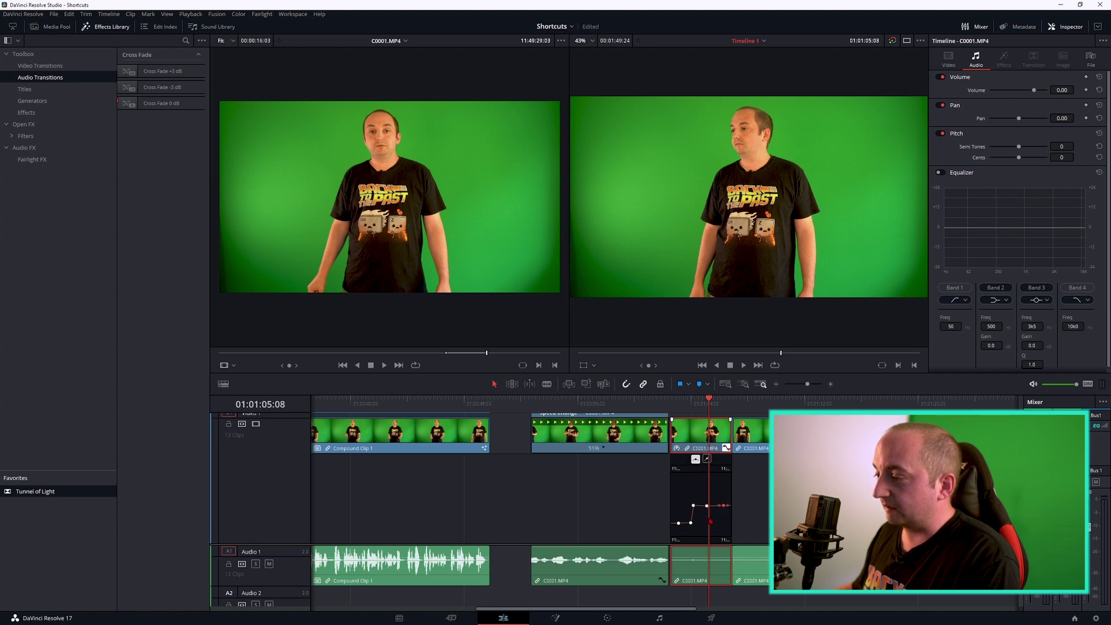
scroll(710, 523, "up", 3)
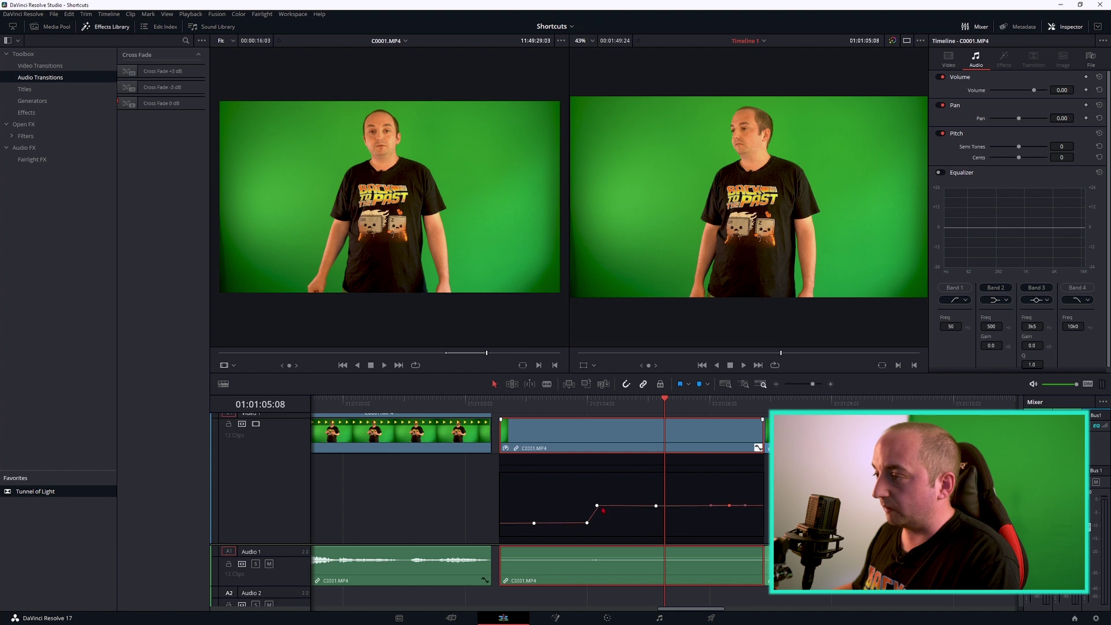
left_click_drag(602, 510, 605, 507)
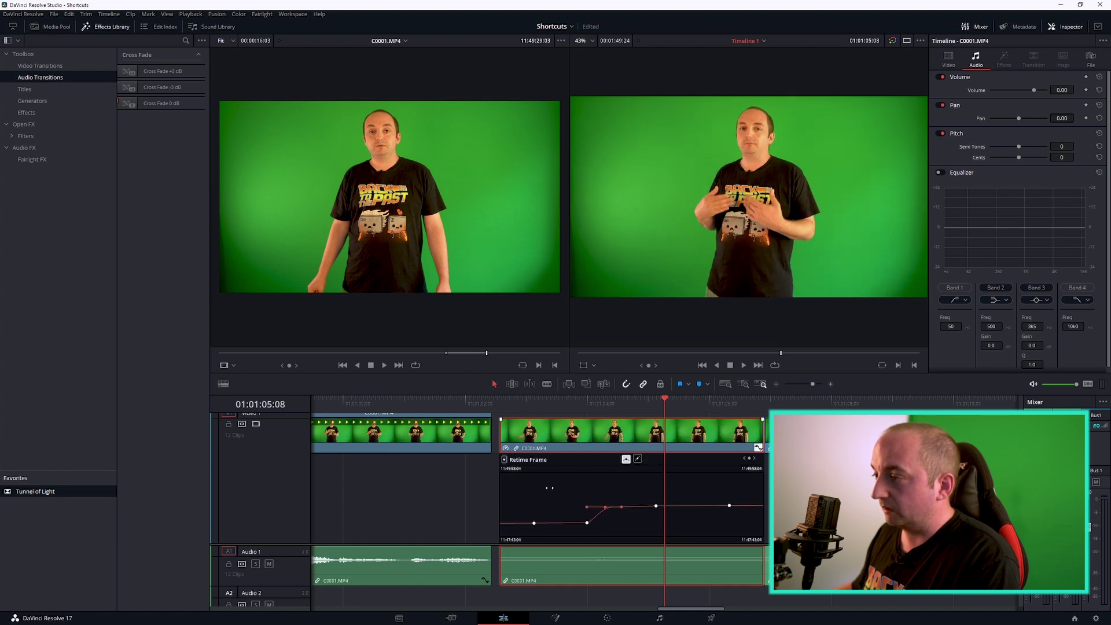
Zoom the timeline out and close the Retime Frame curve editor
scroll(603, 514, "up", 2)
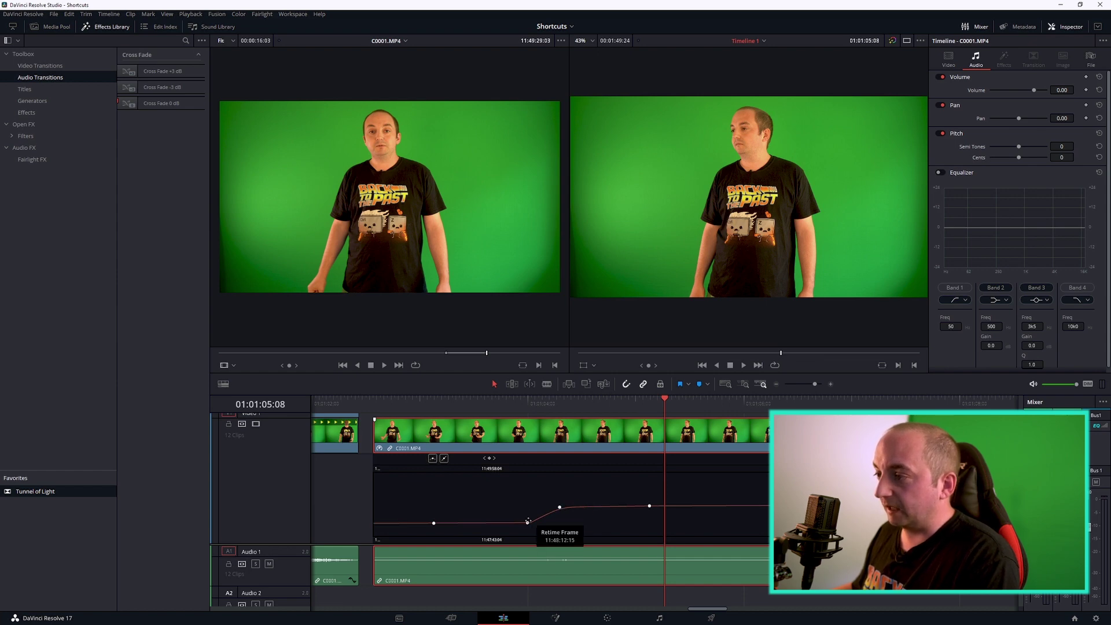
left_click(528, 523)
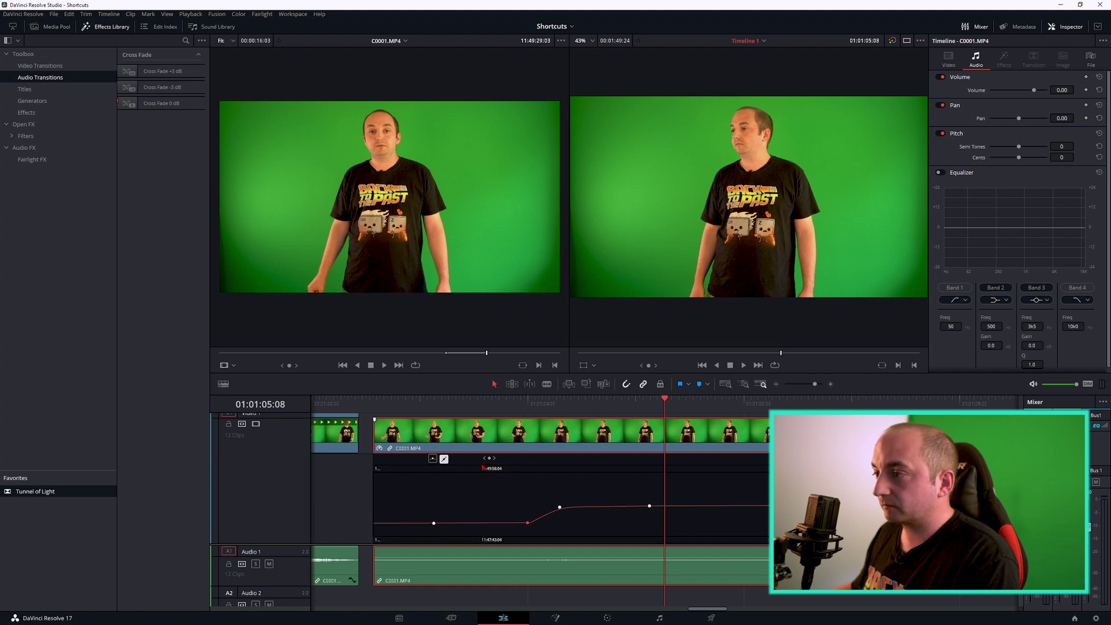
key("ctrl+minus")
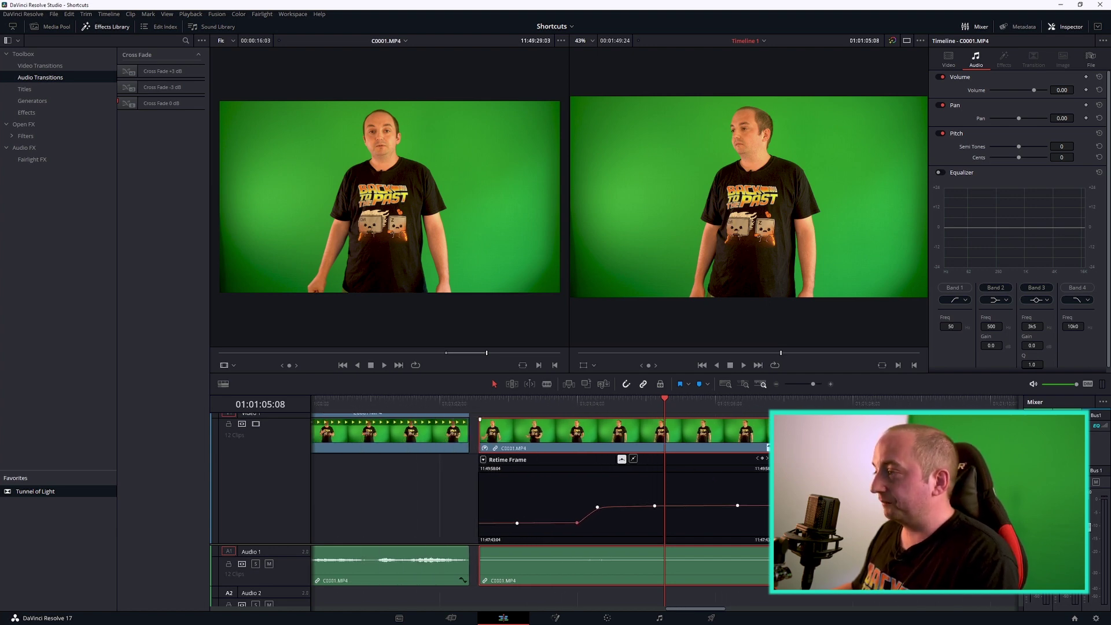
key("ctrl+shift+c")
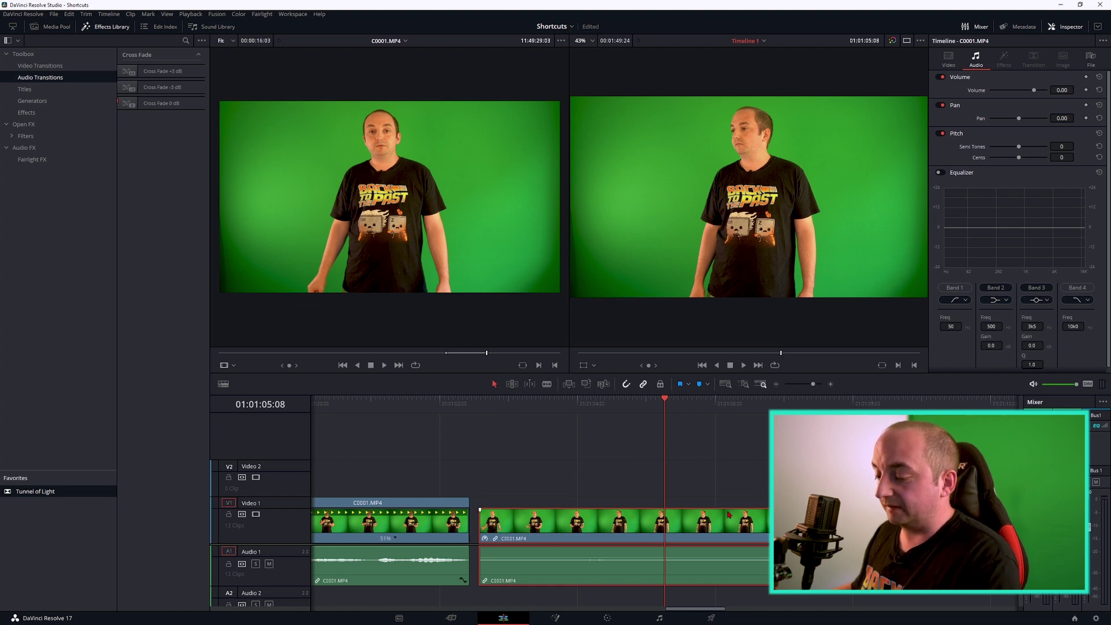
key("ctrl+shift+c")
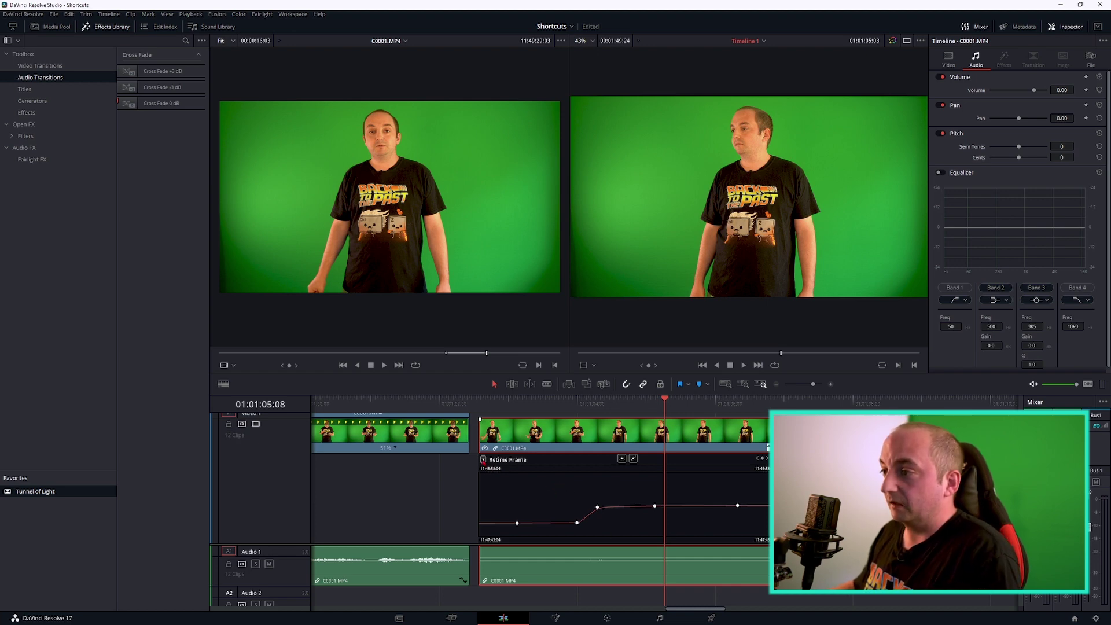
left_click(483, 461)
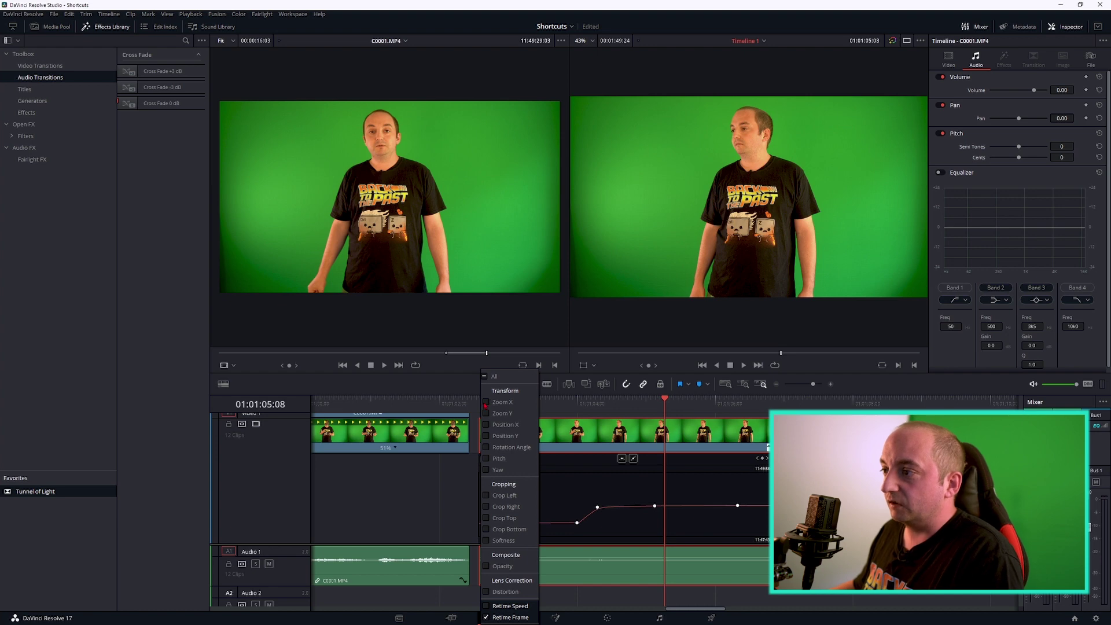
left_click(486, 403)
left_click(486, 413)
left_click(486, 425)
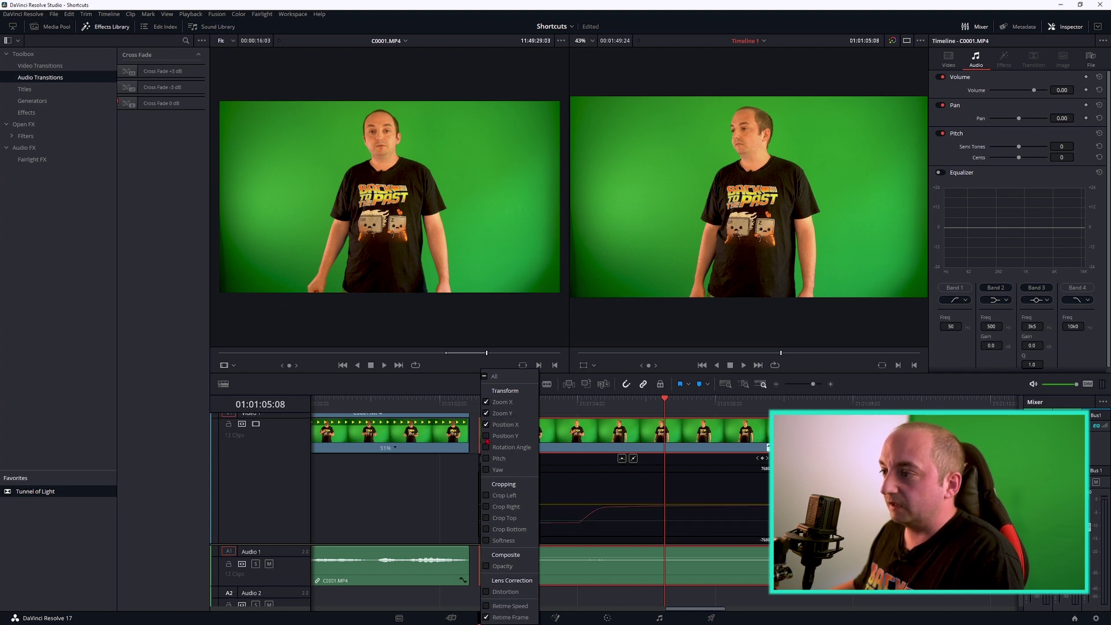
left_click(486, 435)
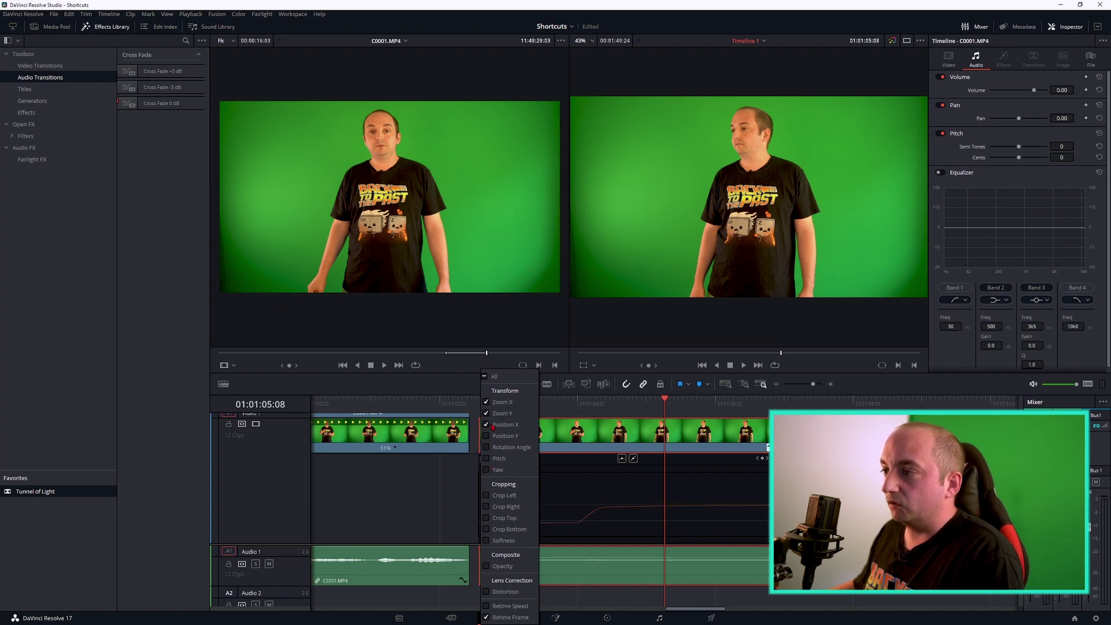
left_click(482, 443)
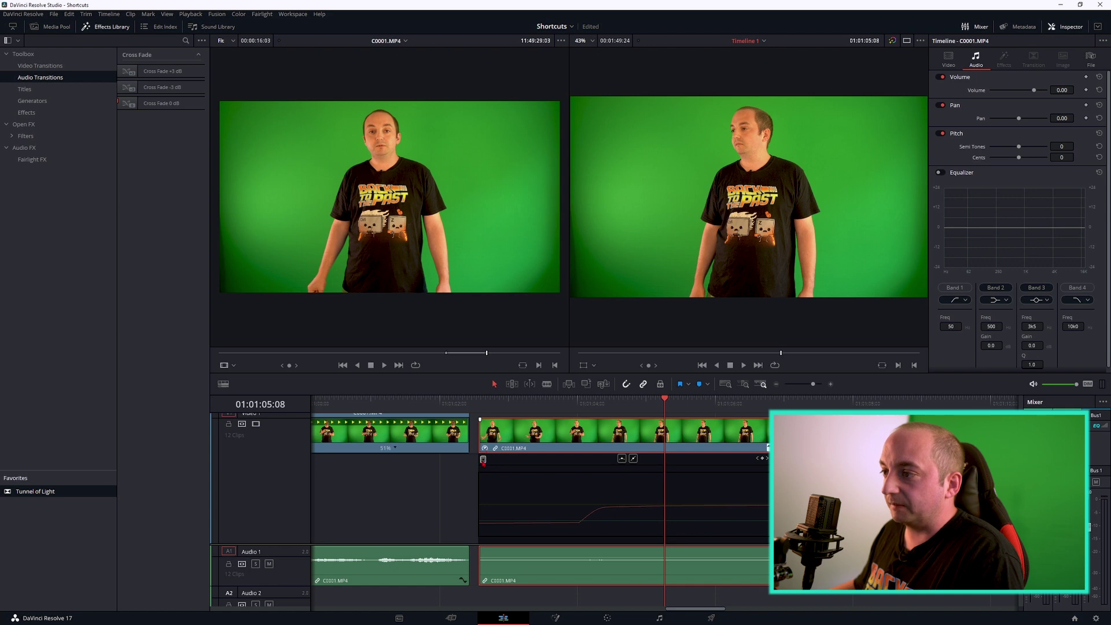
left_click(483, 460)
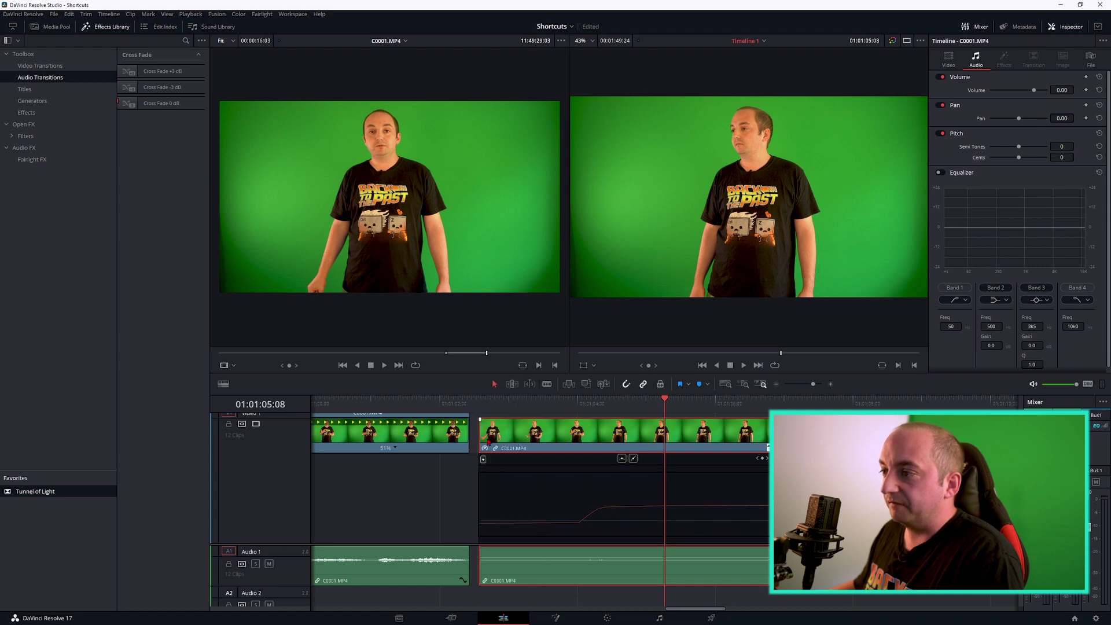
left_click(483, 460)
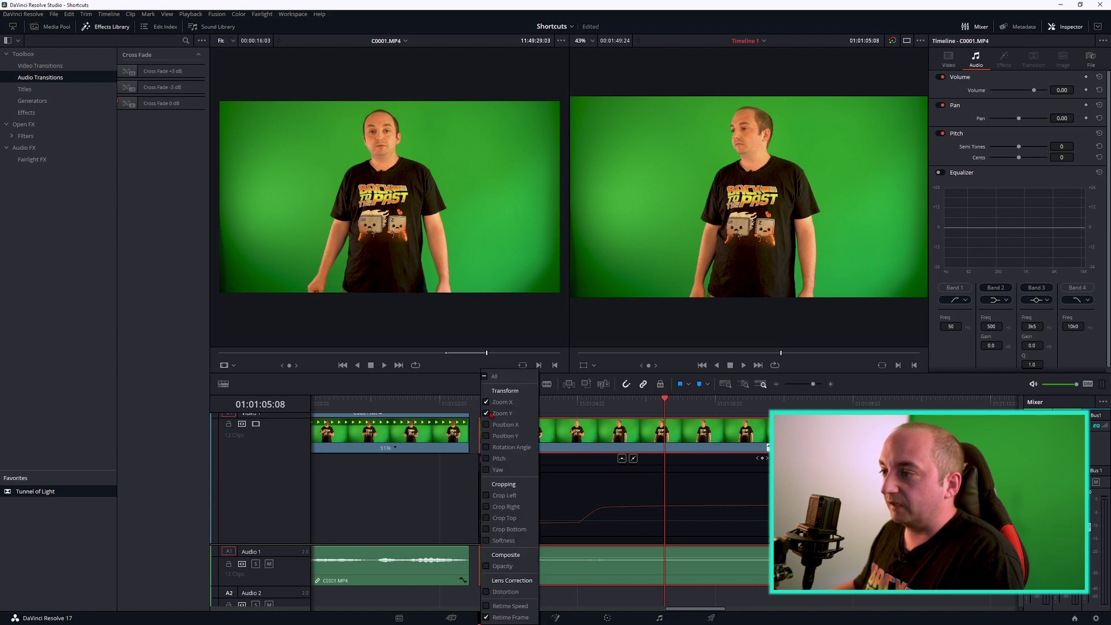
left_click(458, 507)
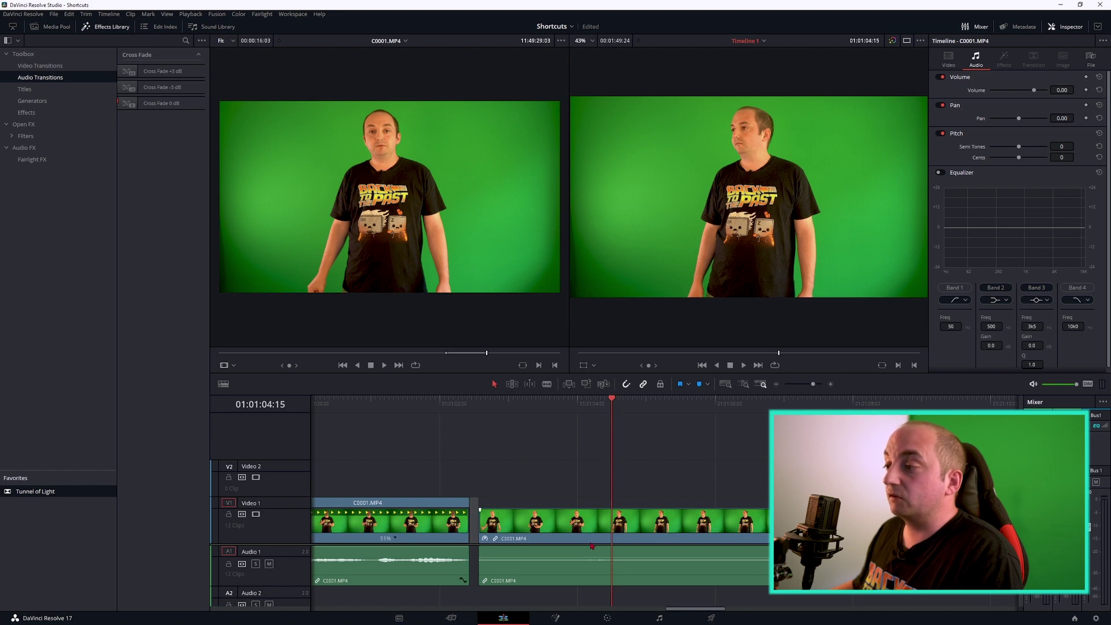
left_click(602, 531)
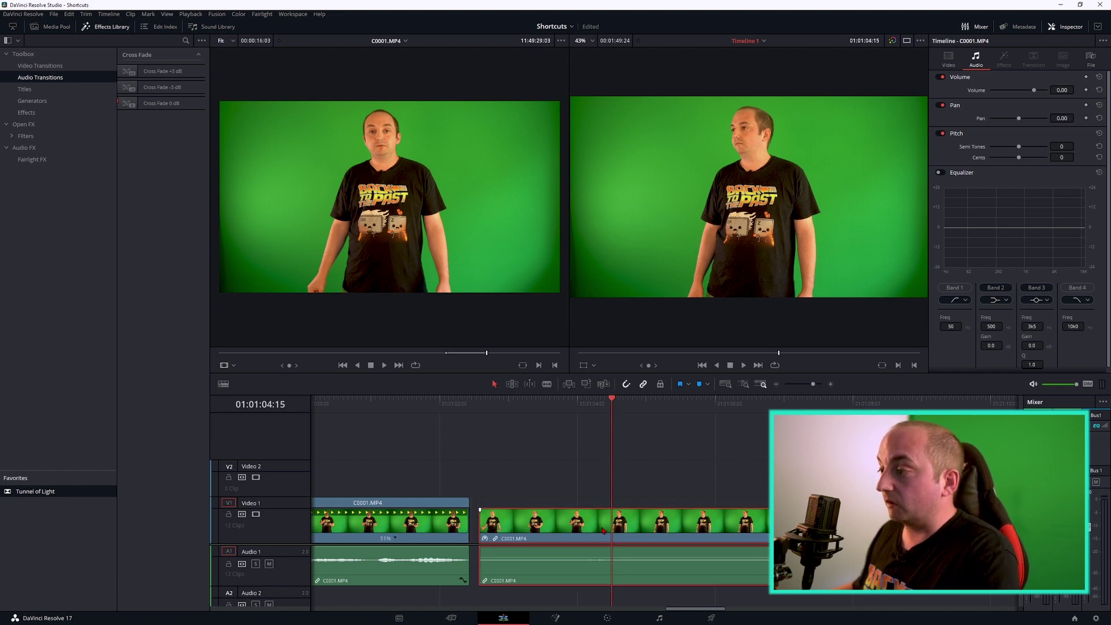
key("r")
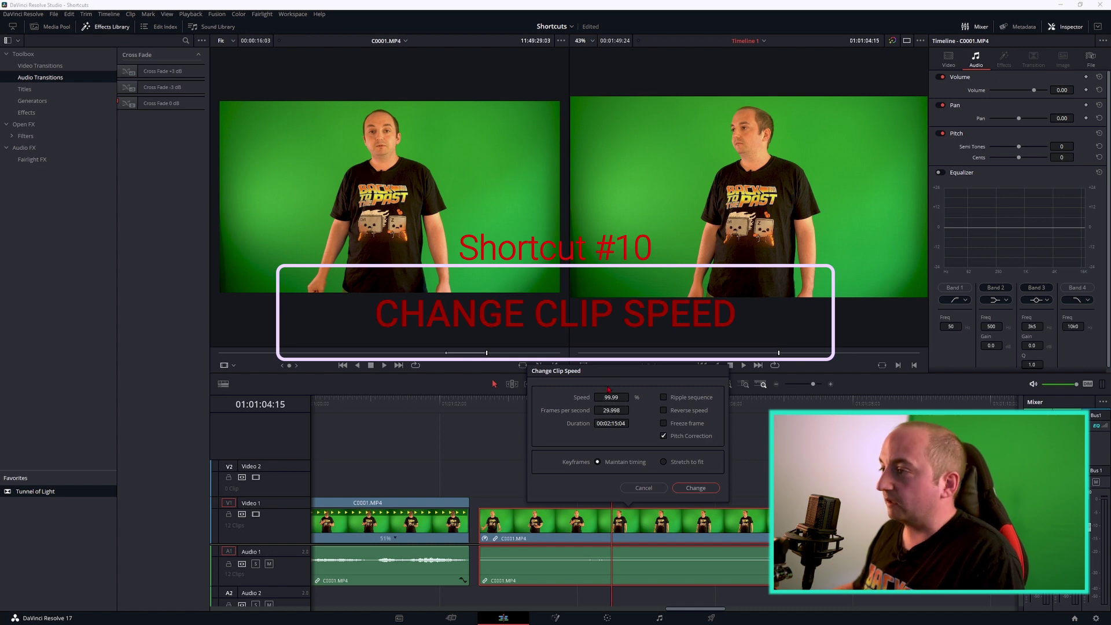
Try a 270.99% clip speed, discard it, and play back the timeline
left_click_drag(611, 397, 632, 397)
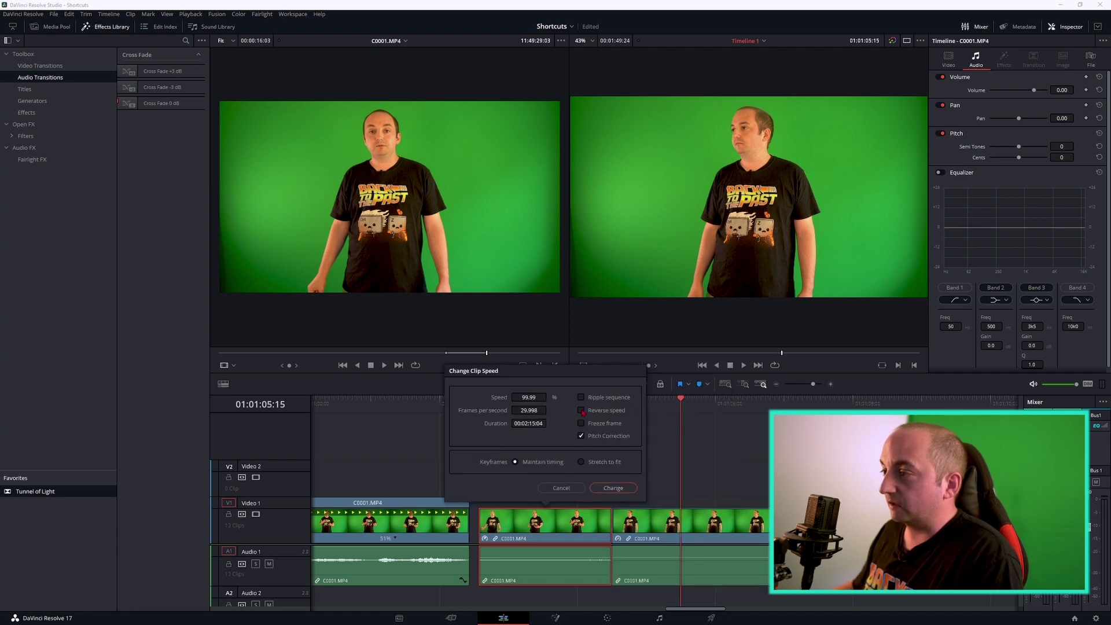
left_click(561, 488)
left_click(547, 399)
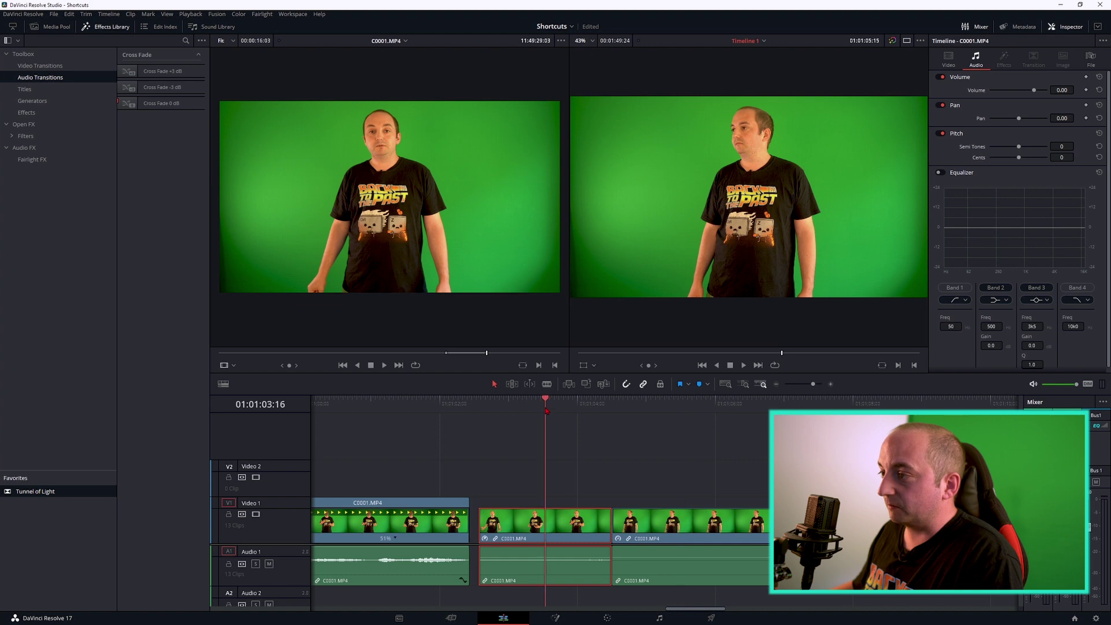
key("space")
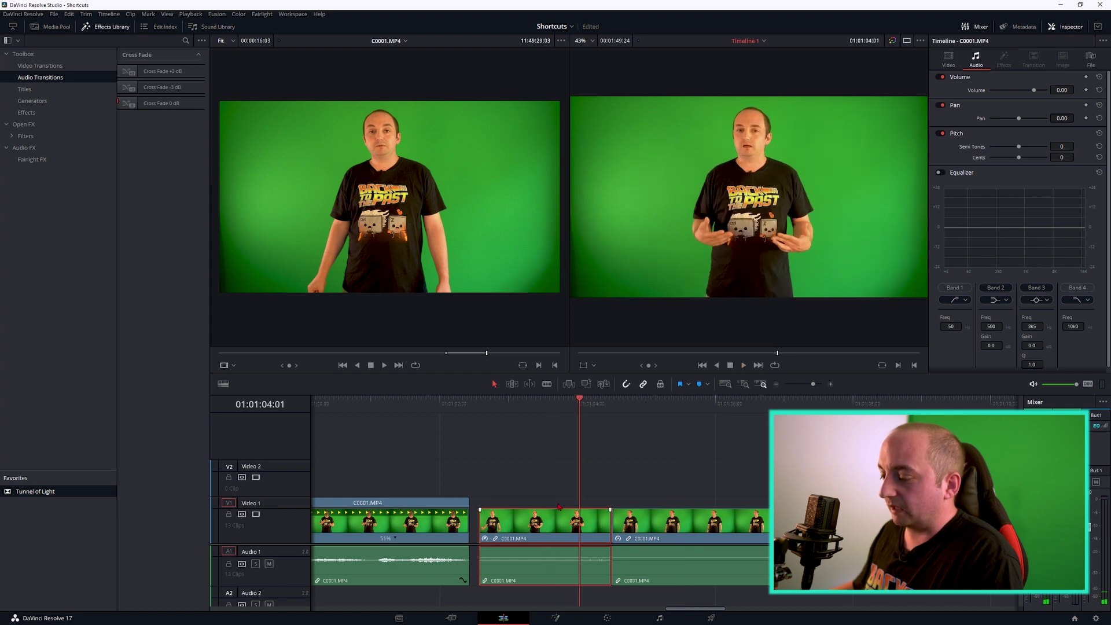
Apply reverse speed to the middle C0001 clip, replacing its existing speed map
key("r")
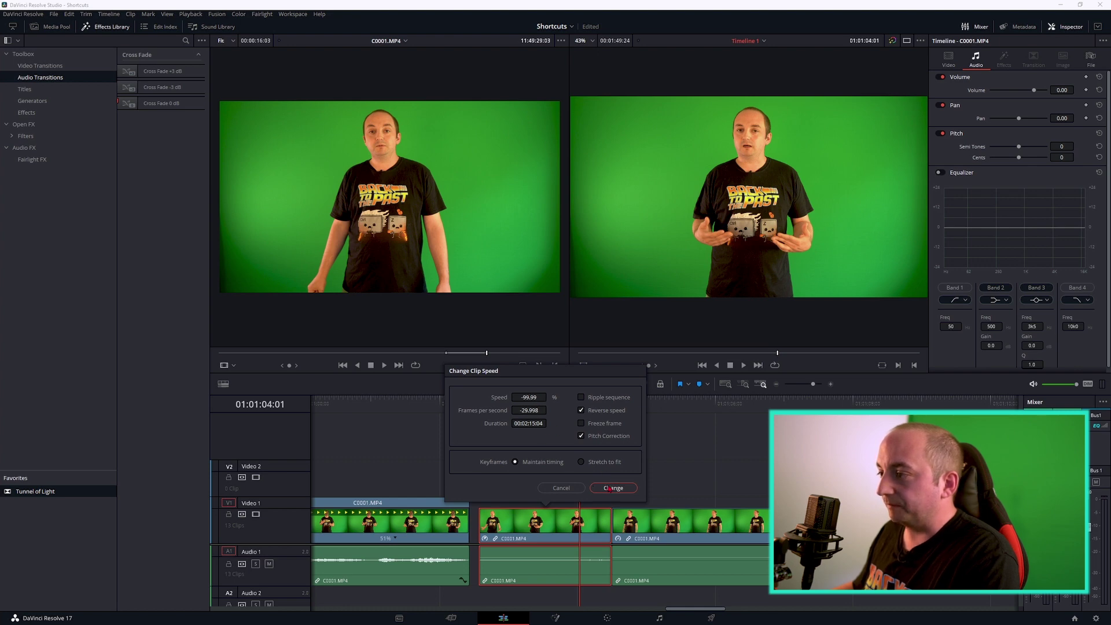
left_click(613, 488)
left_click(631, 347)
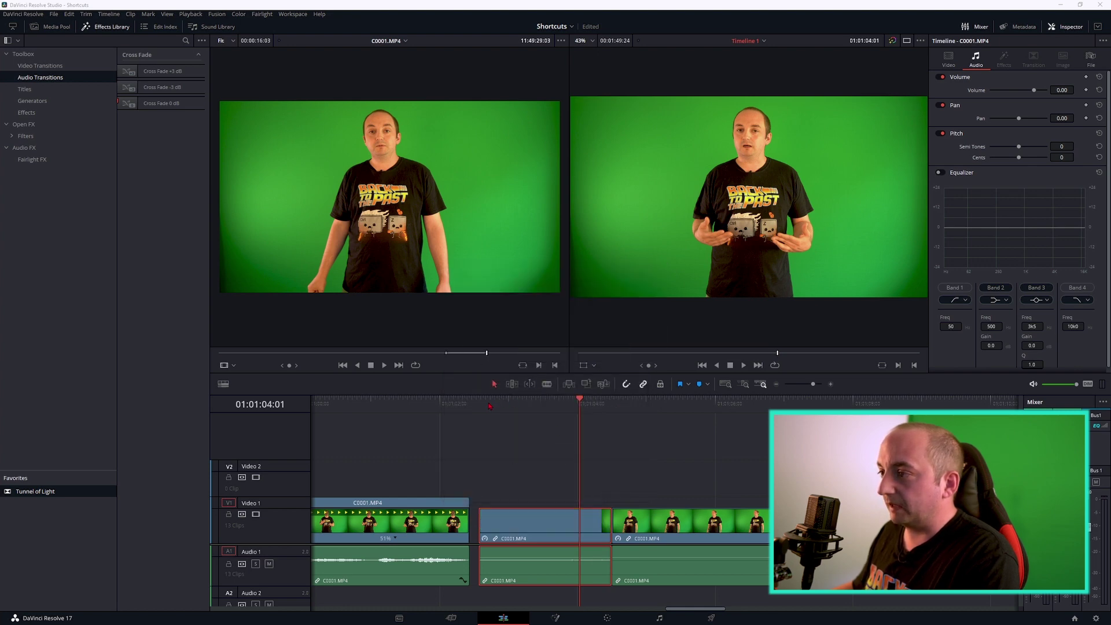
left_click(480, 401)
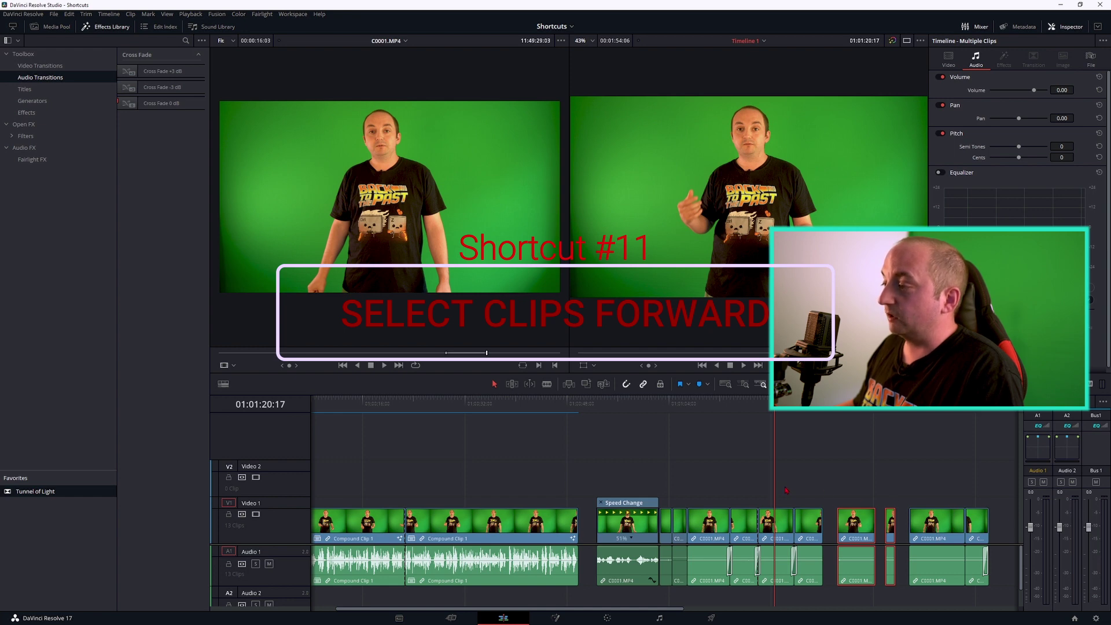
Select clips past the playhead, clear the selection, and move the playhead to 01:01:19:27
mouse_move(778, 492)
left_mouse_down()
mouse_move(980, 536)
mouse_move(939, 542)
left_mouse_up()
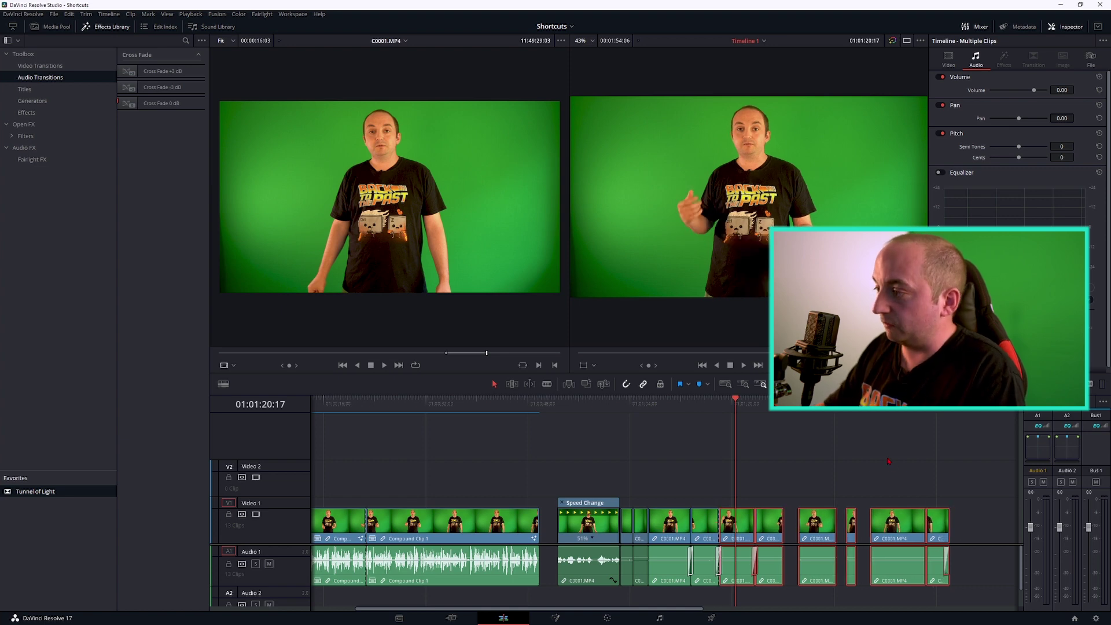
left_click(888, 462)
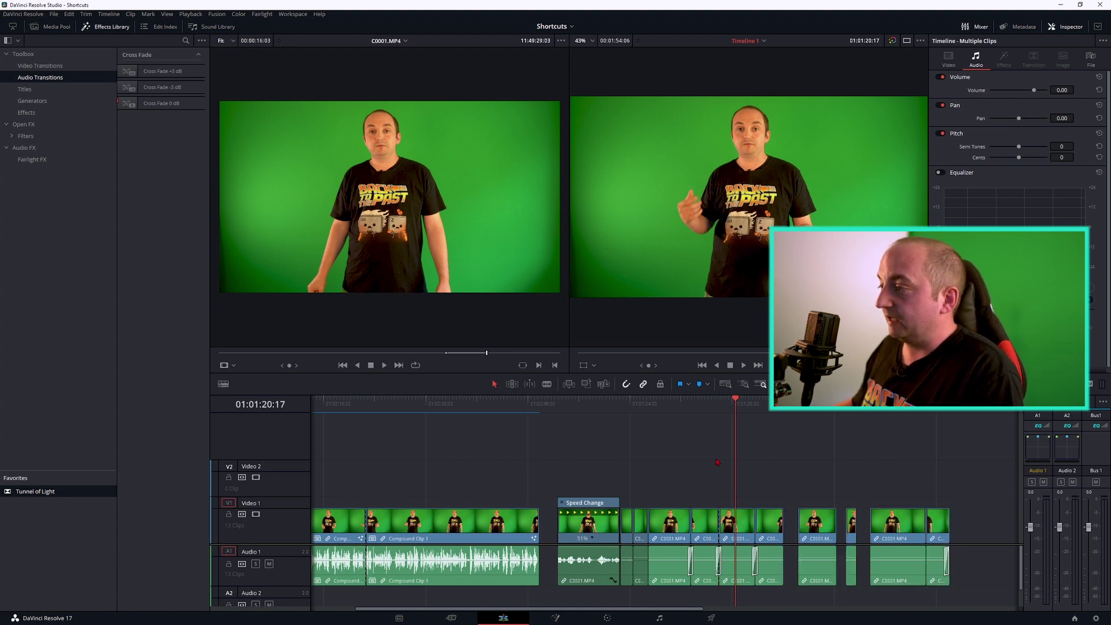
left_click(696, 418)
left_click(732, 409)
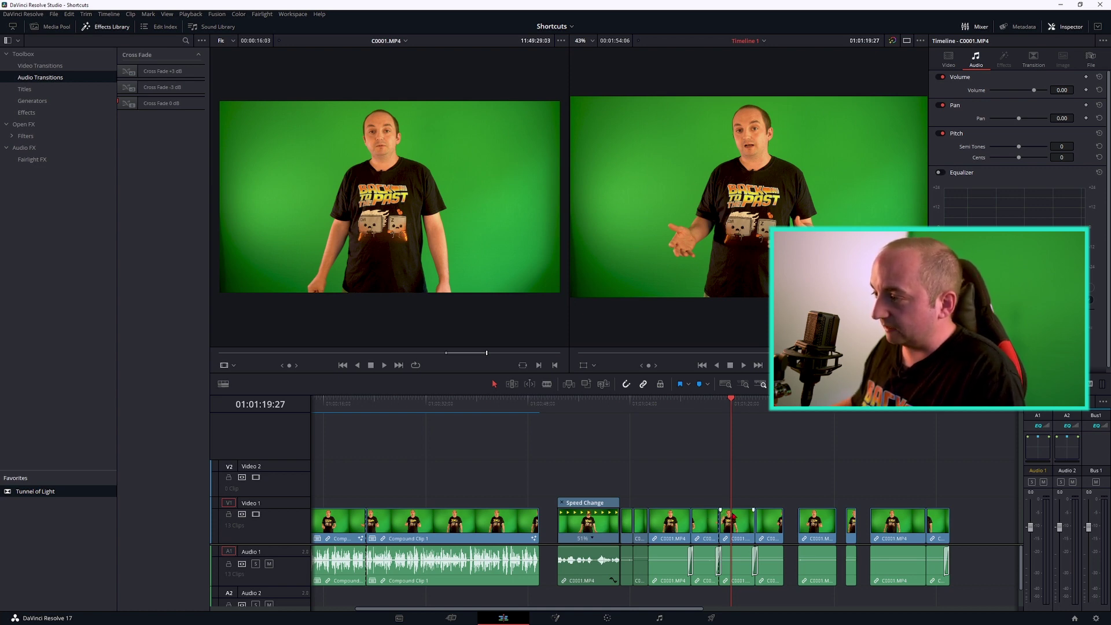
Select every clip from the playhead onward with Alt+Y and drag them later to open a gap
left_click(737, 520)
left_click(724, 473)
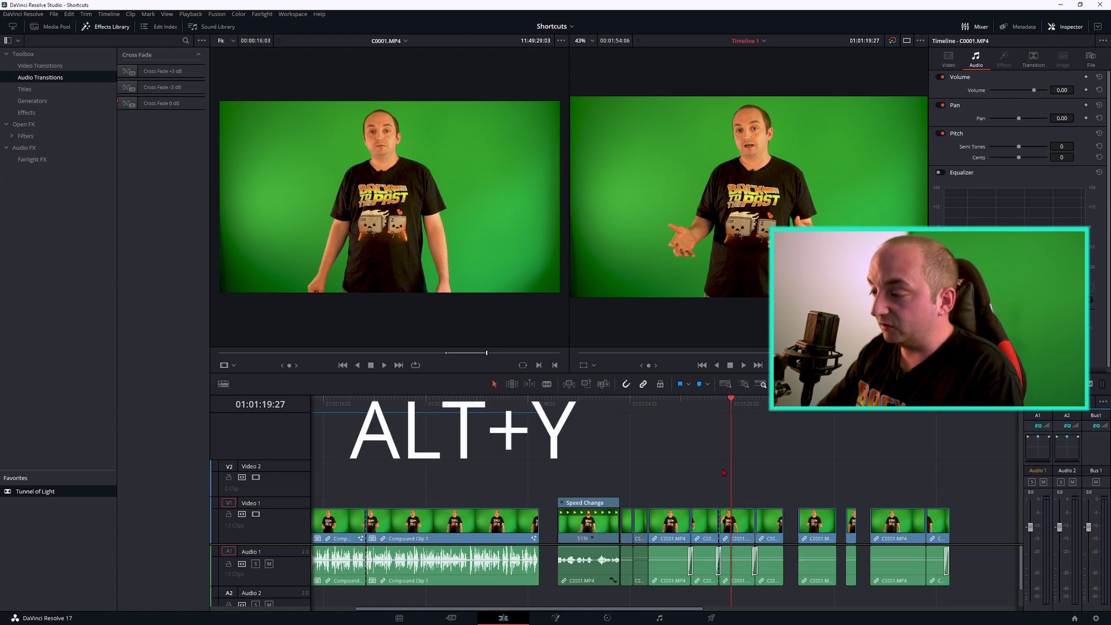
key("alt+y")
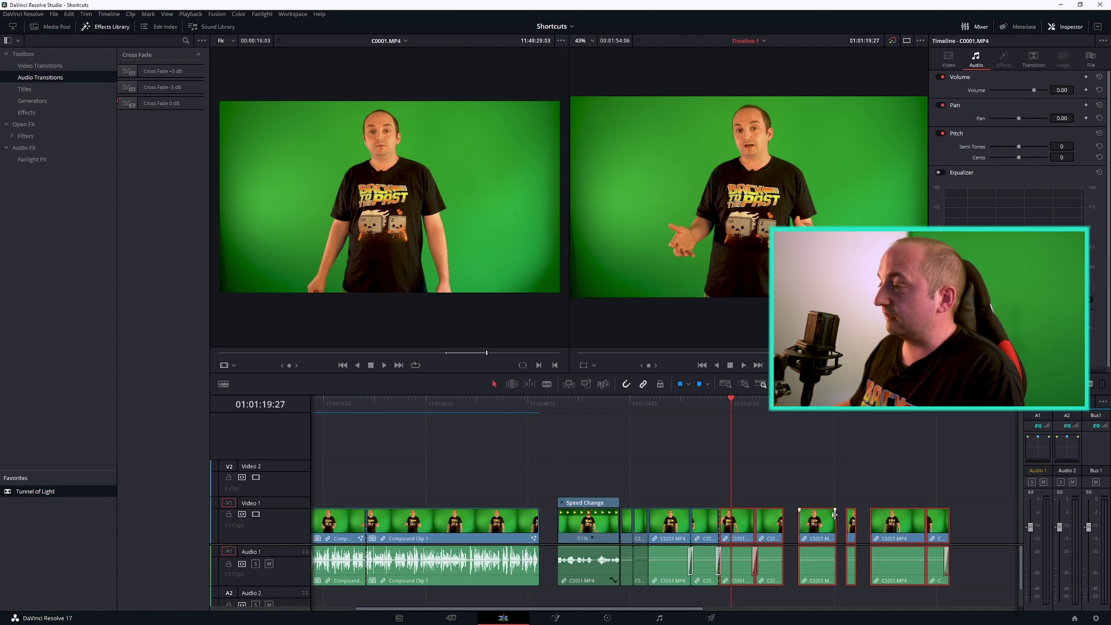
left_click_drag(751, 518, 849, 518)
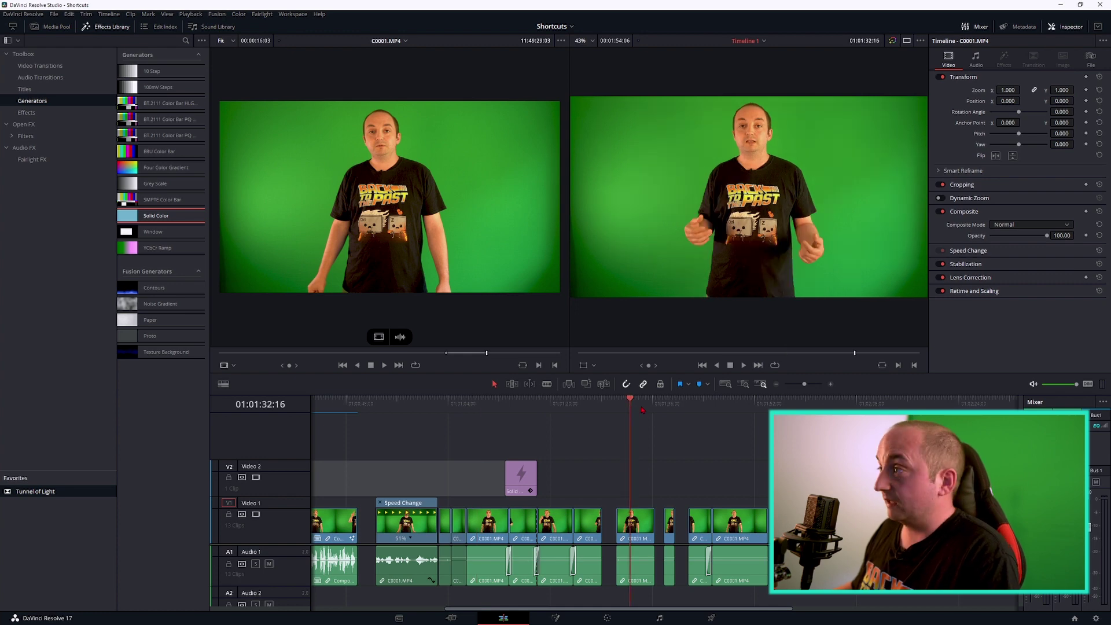
left_click_drag(631, 407, 616, 409)
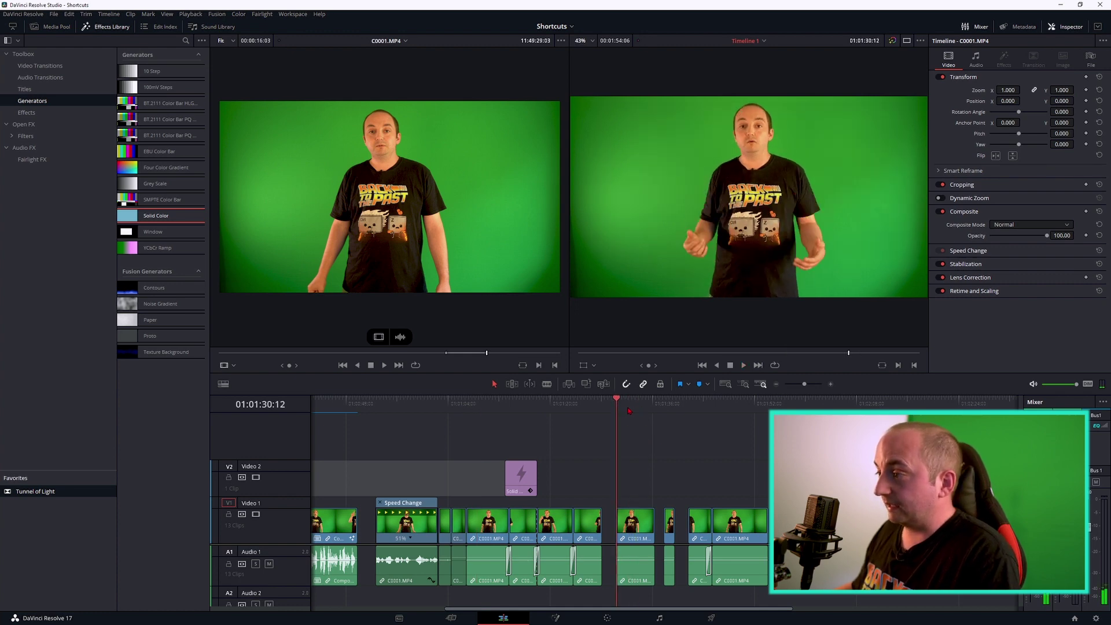
Give the C0001 clip zoom 1.550 and Position Y -289, then select it on V1
left_click(631, 546)
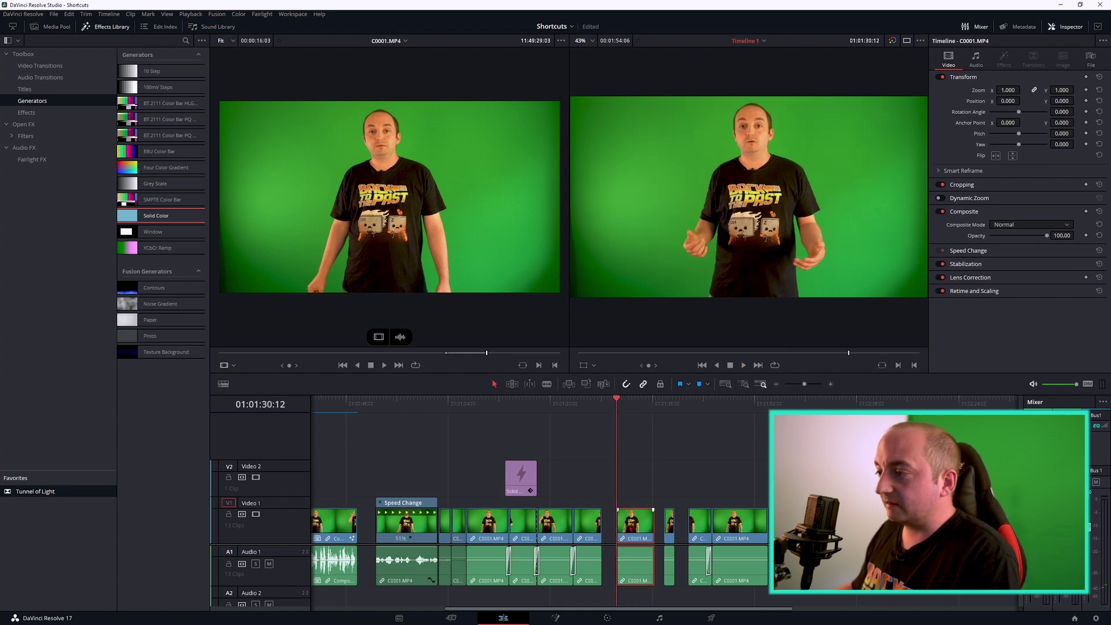
right_click(630, 546)
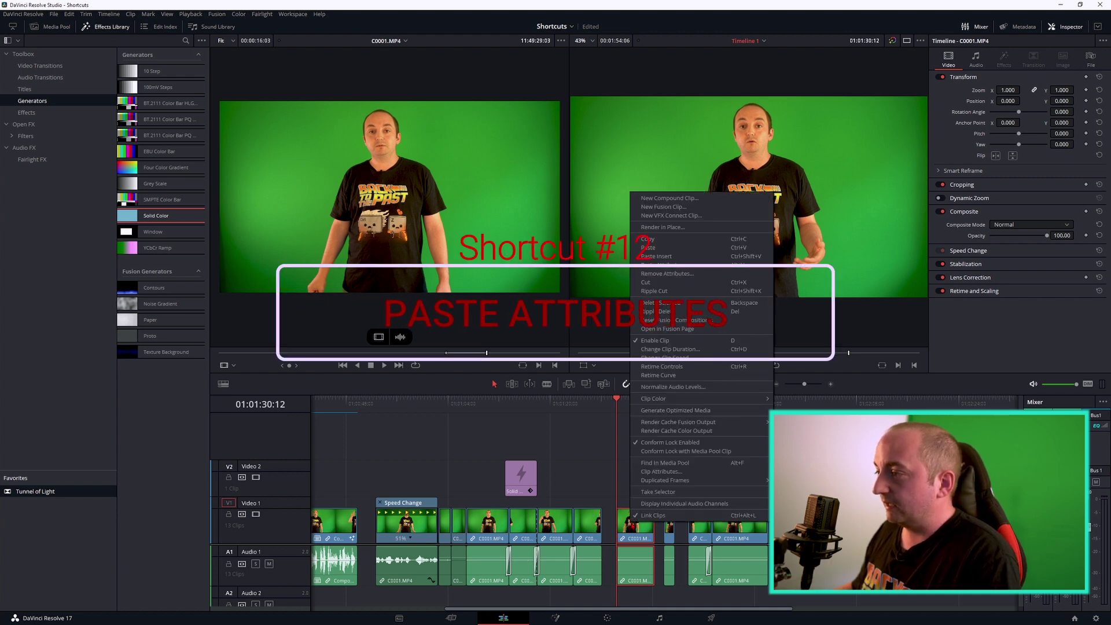
left_click(820, 286)
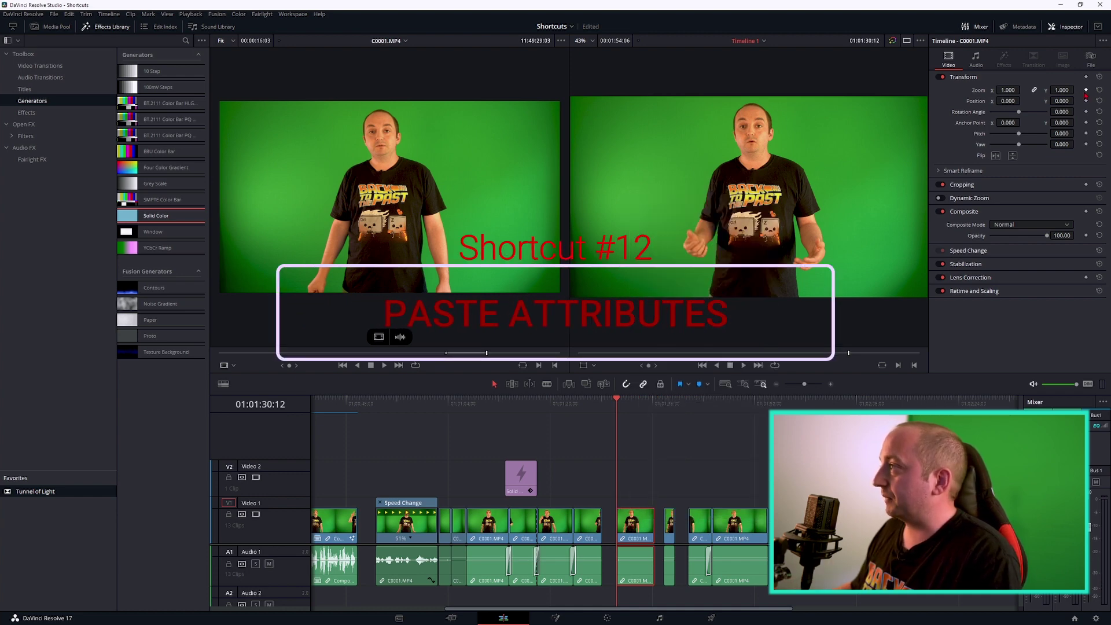
key("alt+v")
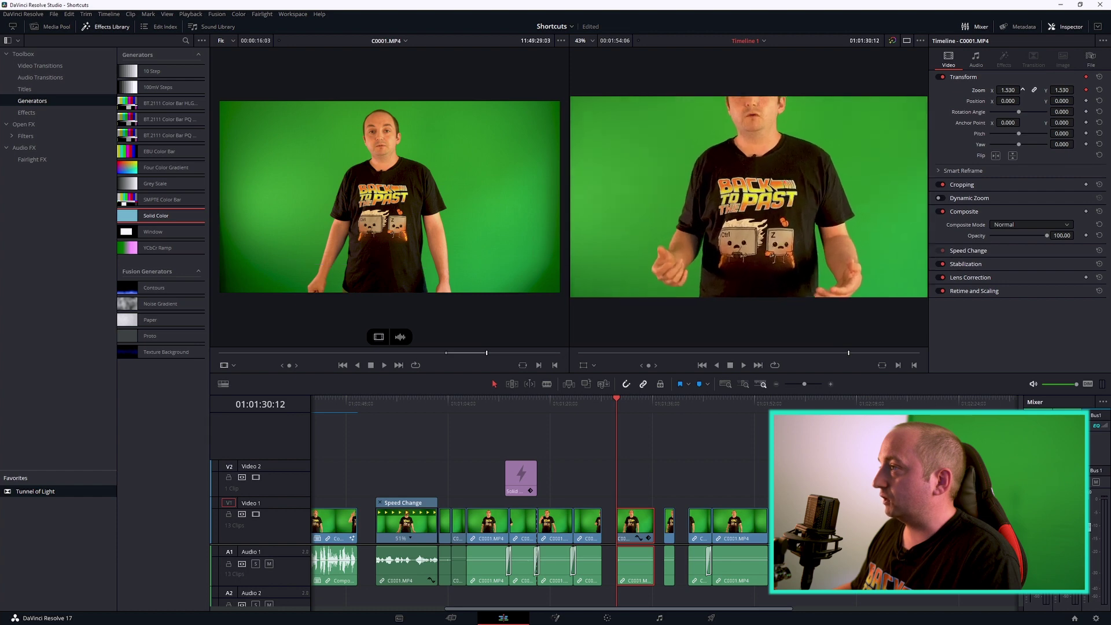
left_click_drag(1022, 90, 1036, 102)
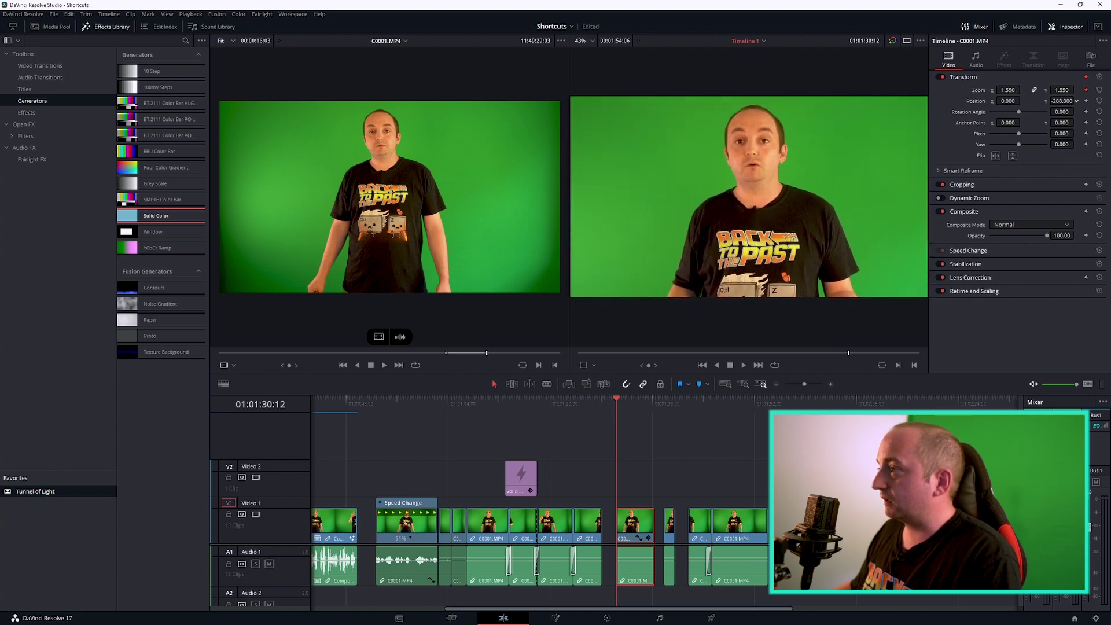
left_click(860, 311)
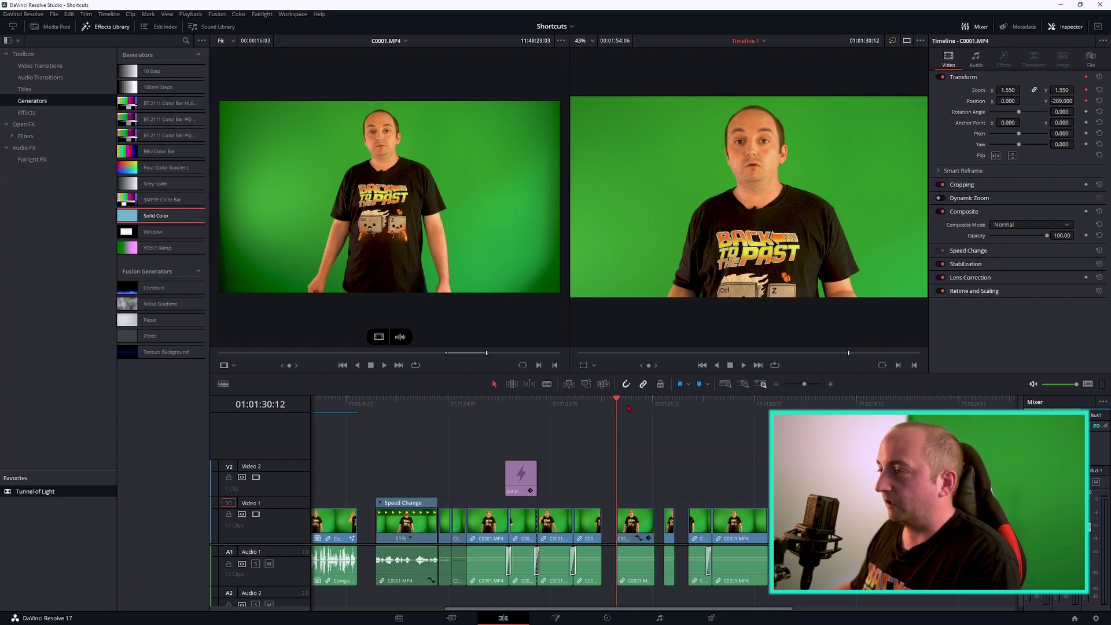
left_click(632, 511)
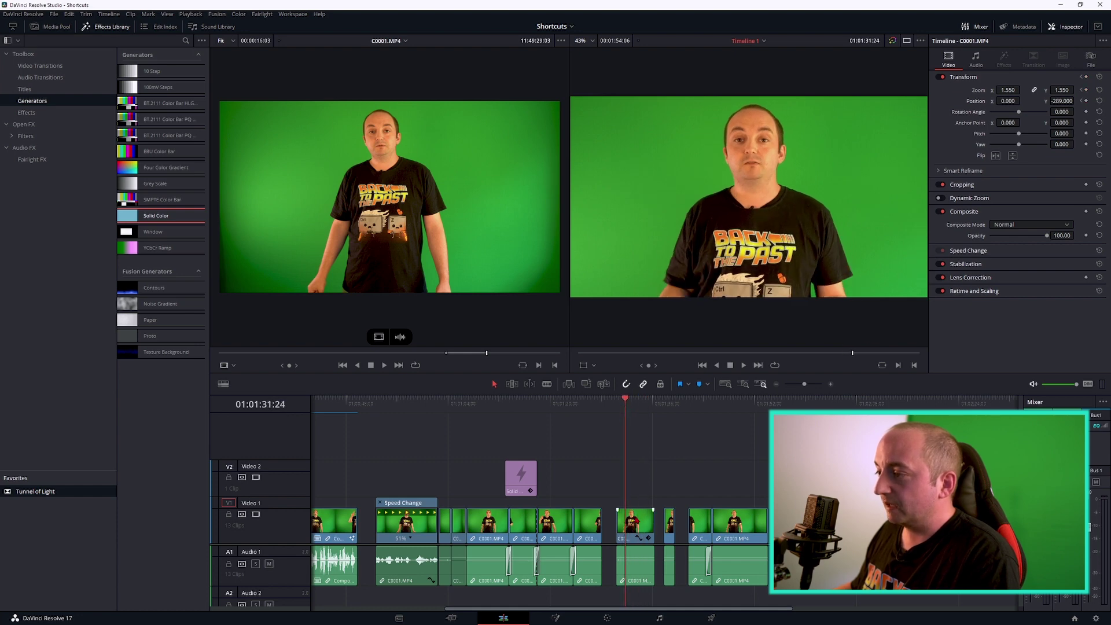
left_click(634, 519)
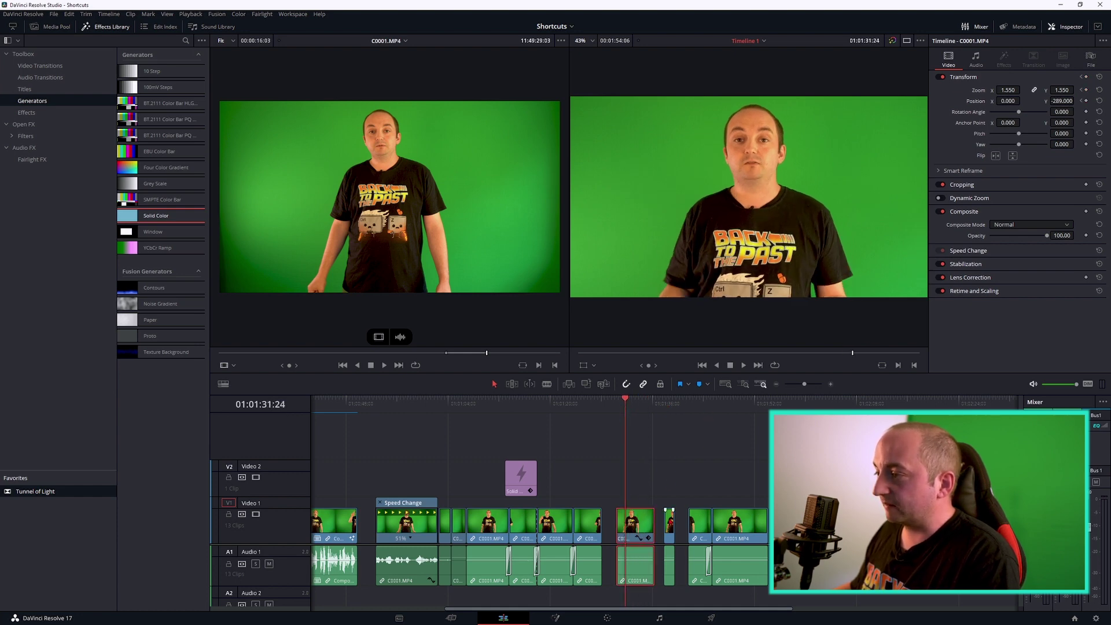
Slide the two short clips left to close the gaps after the zoomed clip
left_click_drag(670, 521, 661, 520)
left_click(649, 408)
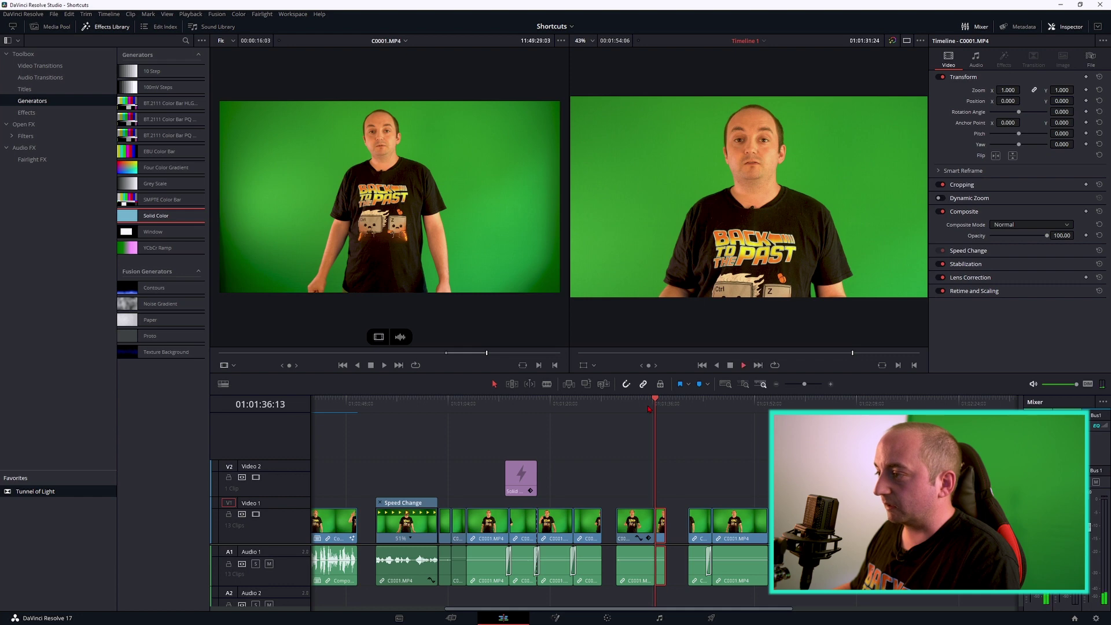
left_click_drag(700, 525, 680, 525)
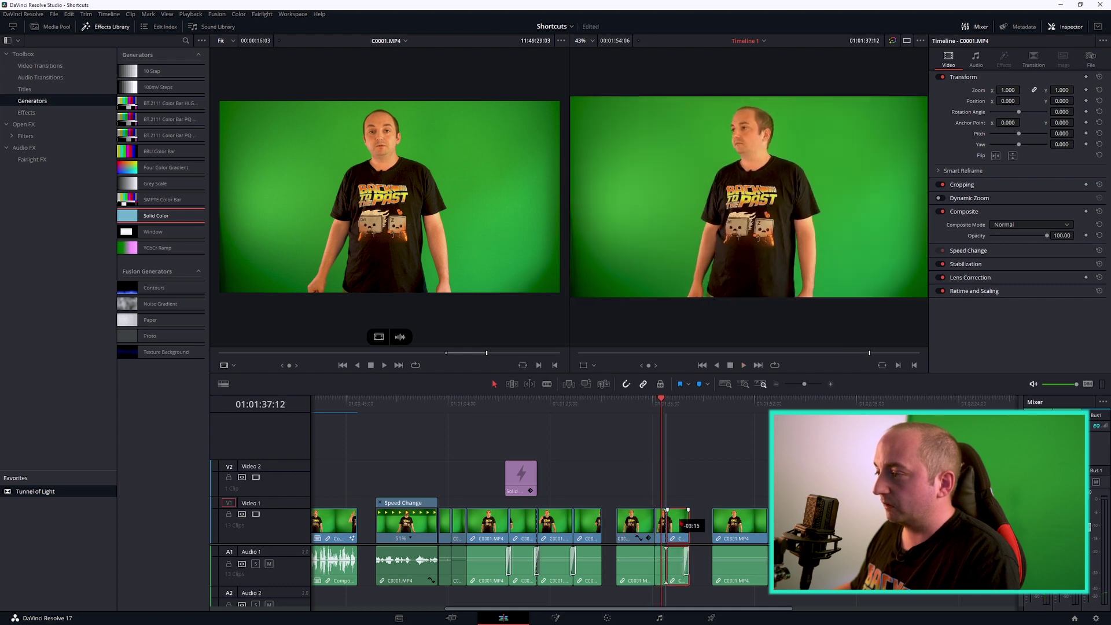
key("space")
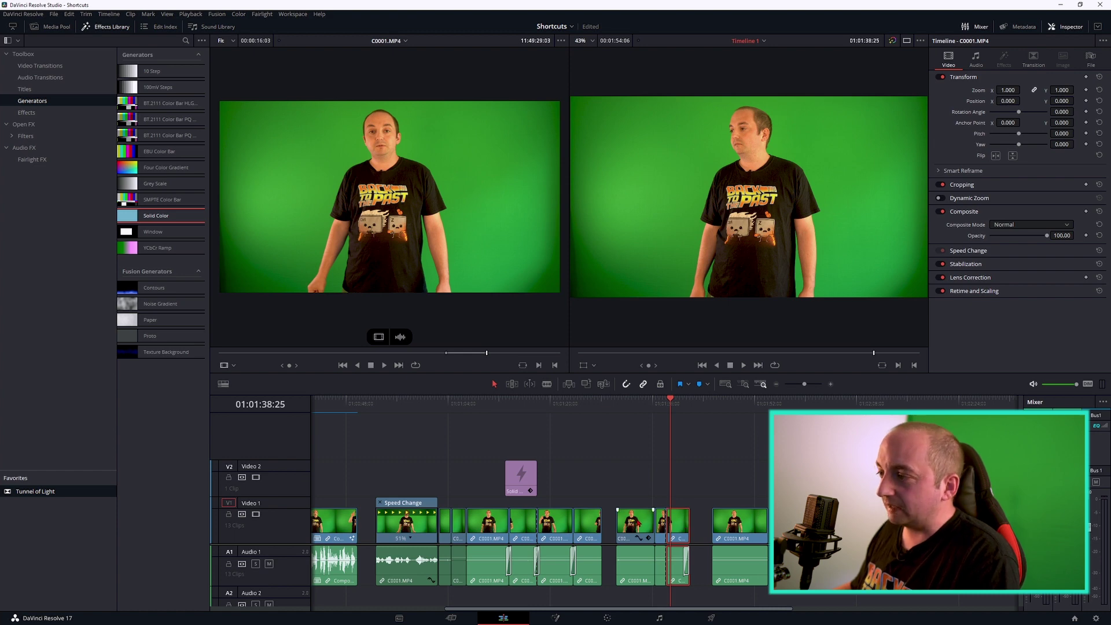
Copy the zoomed clip and open Paste Attributes for the two short clips
left_click(634, 408)
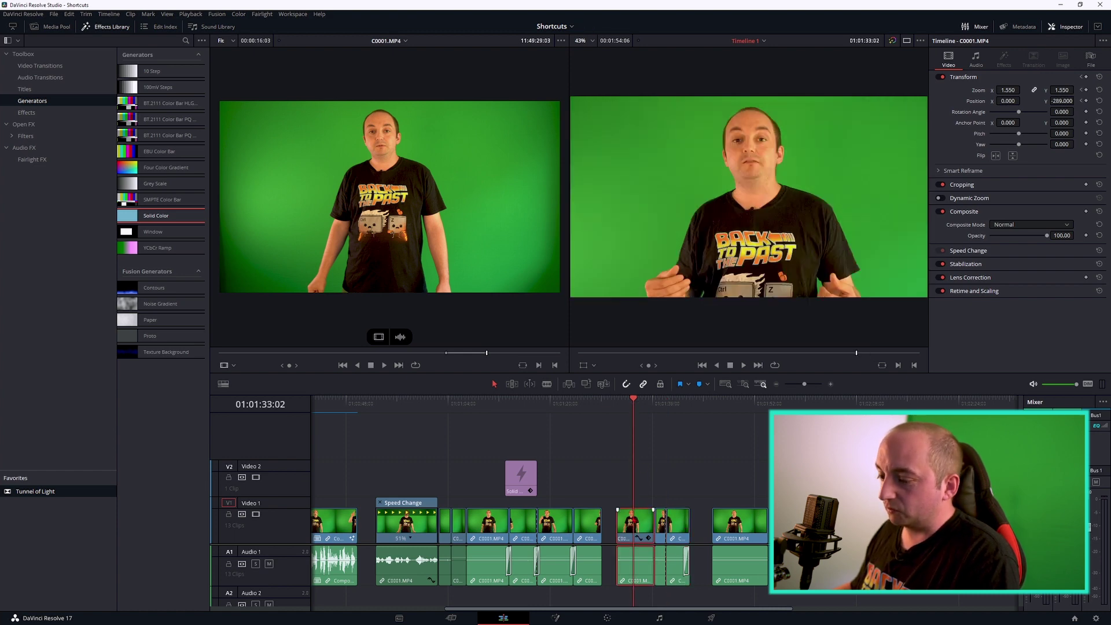
key("ctrl+c")
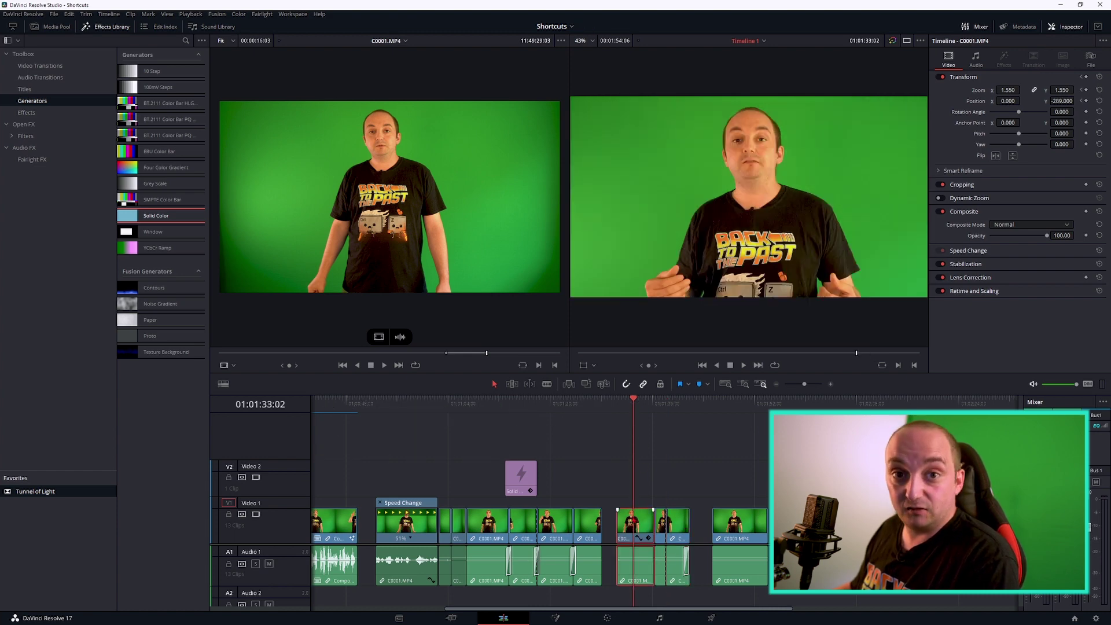
left_click(666, 404)
left_click(683, 408)
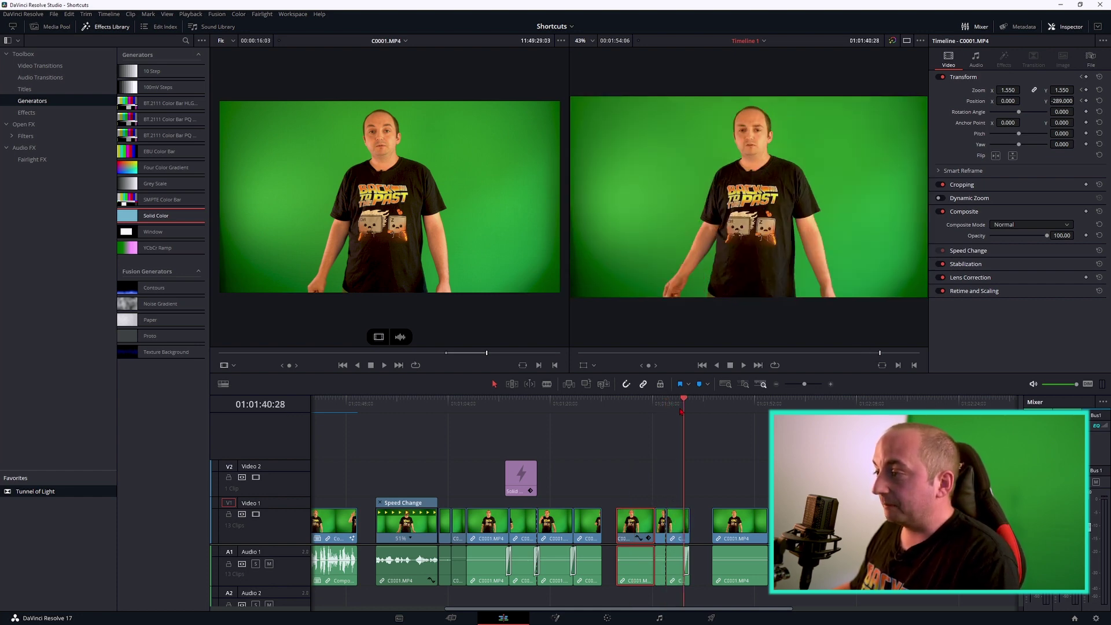
left_click(676, 411)
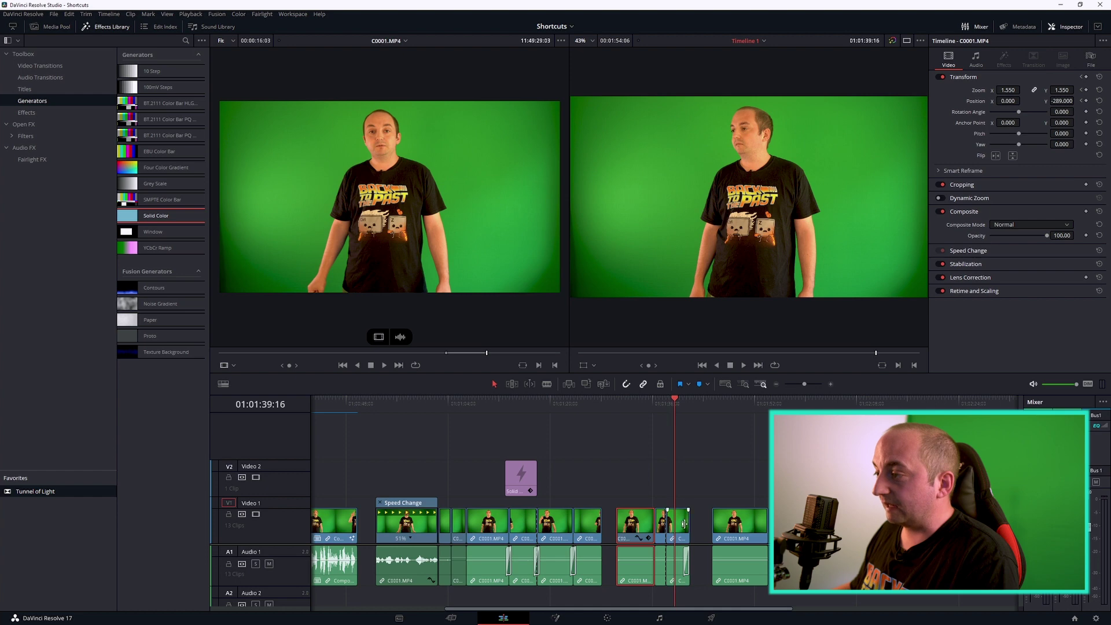
left_click(683, 527)
key("alt+v")
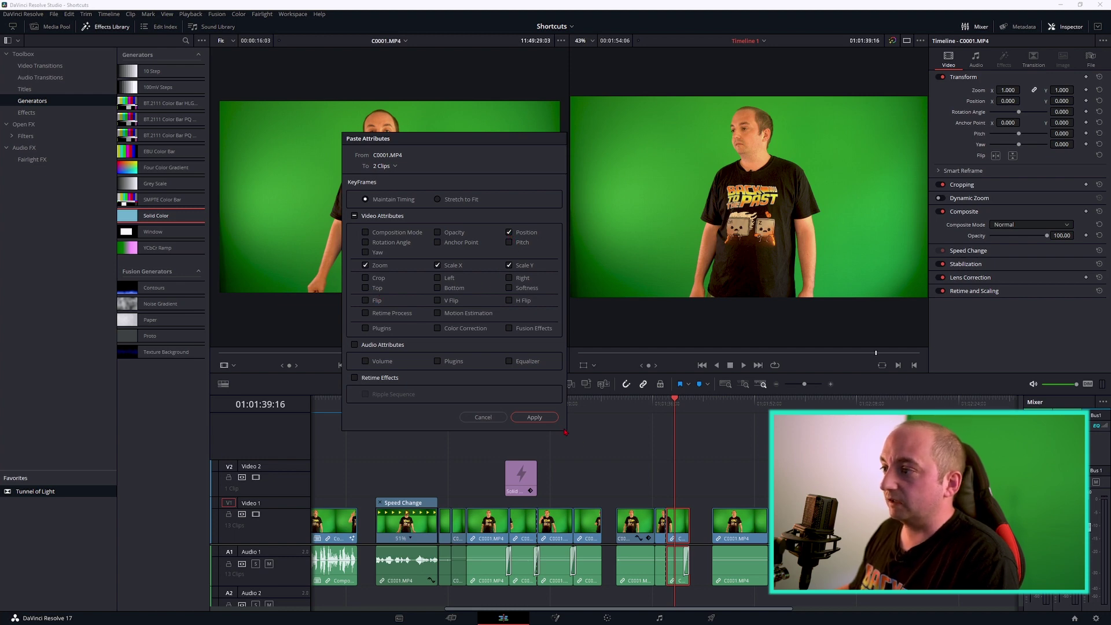
Apply the copied Zoom, Scale and Position attributes to the two short clips
left_click(542, 419)
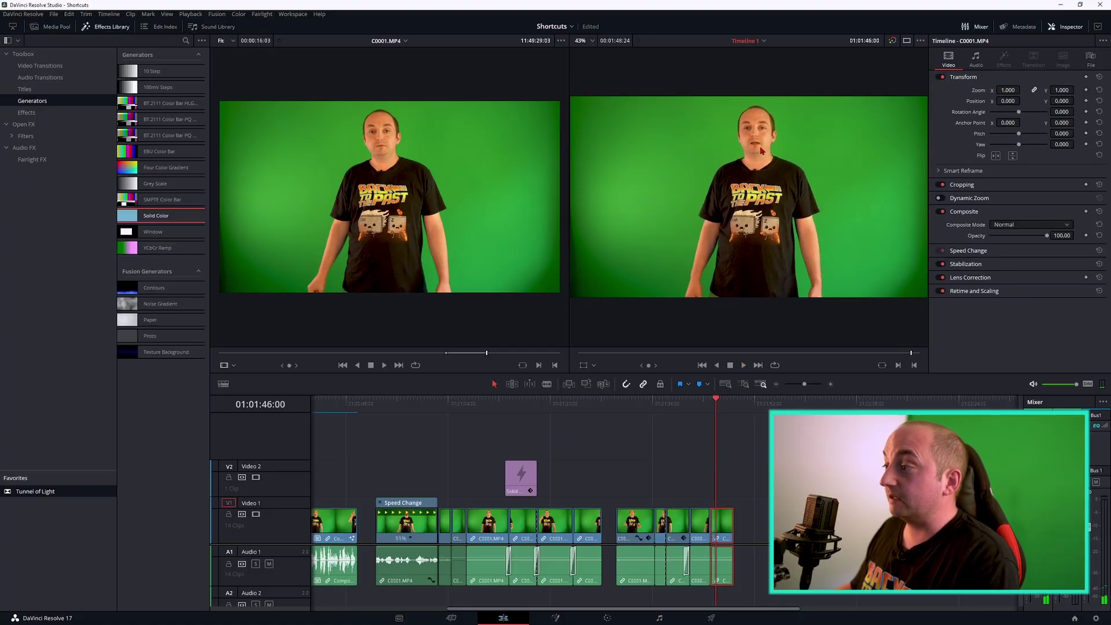
Paste the zoom 1.550 and Position Y -289 framing onto the last two clips and play them back
key("ctrl+equal")
left_click(622, 403)
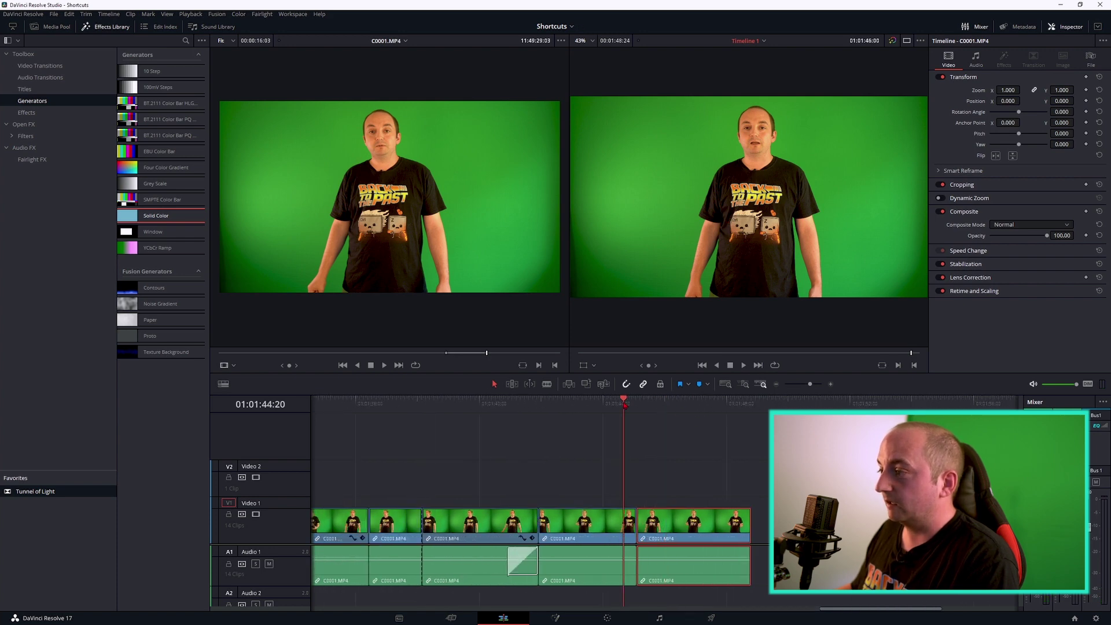
key("space")
key("space")
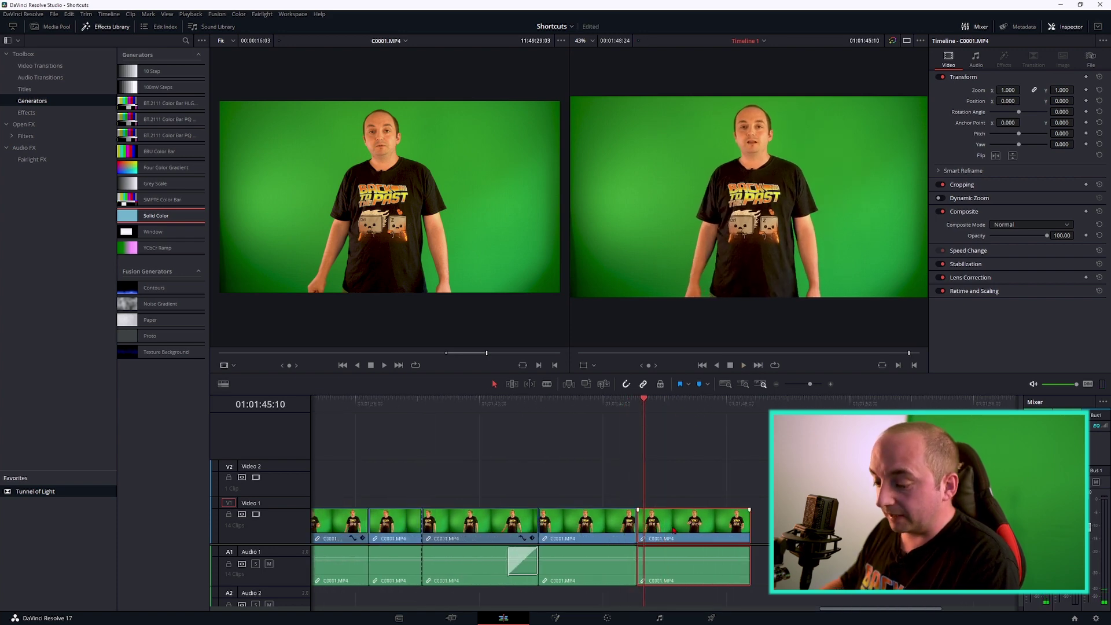
key("alt+v")
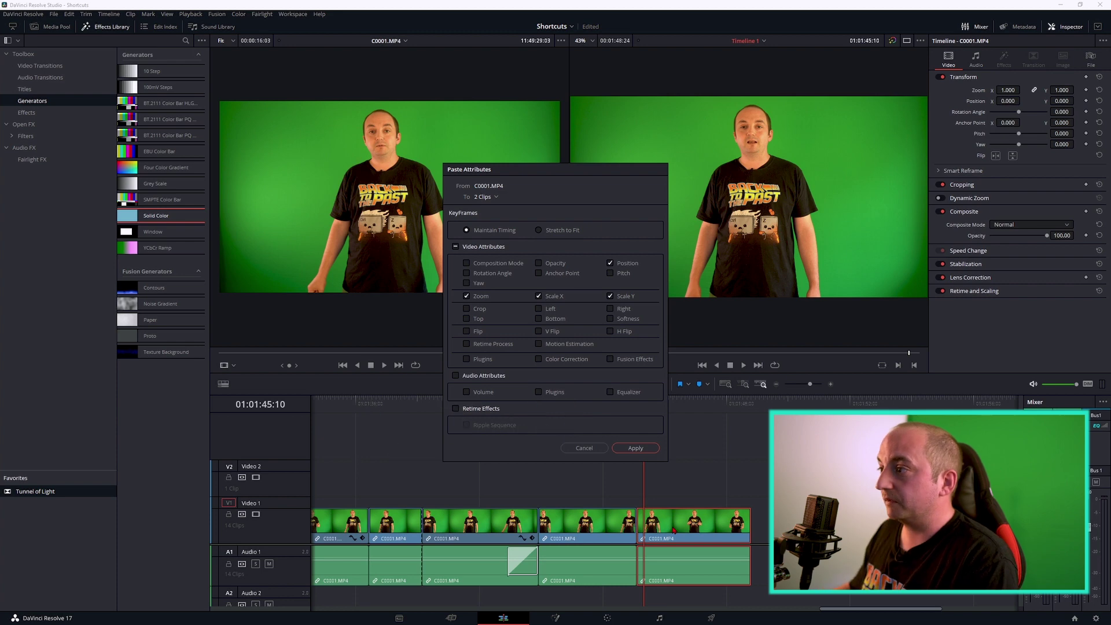
left_click(635, 448)
left_click(585, 399)
key("space")
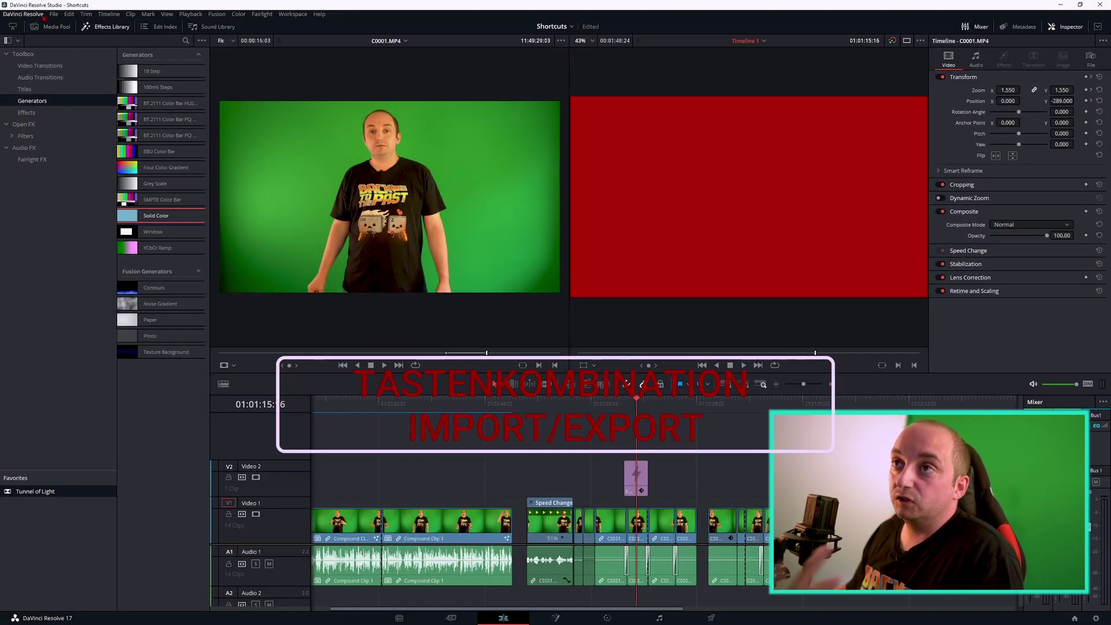
Choose Keyboard Customization from the DaVinci Resolve menu
left_click(49, 16)
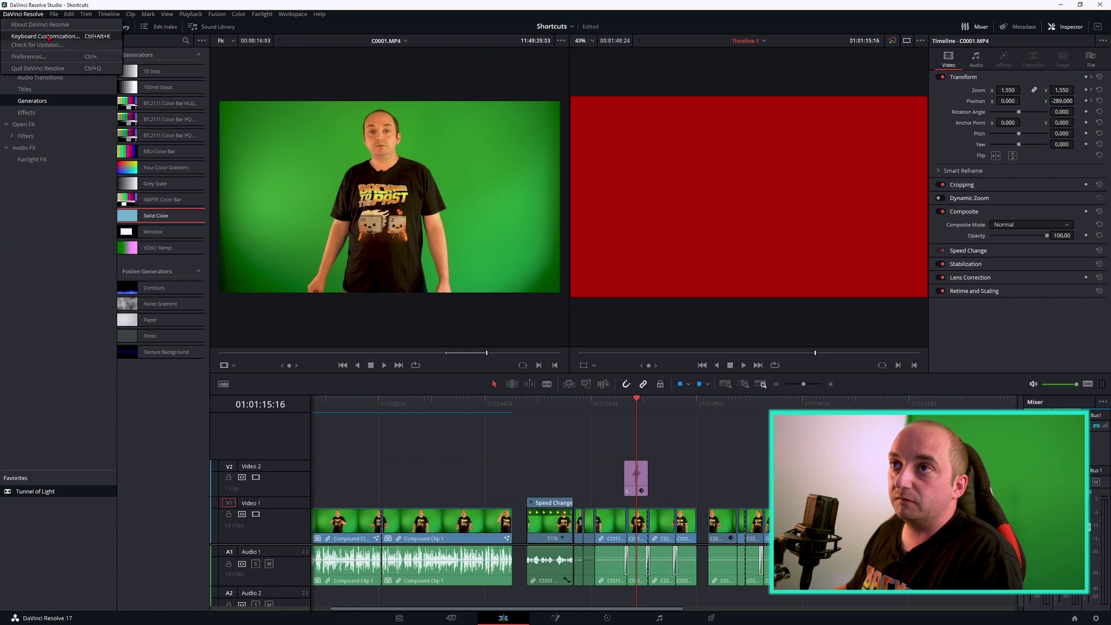
left_click(51, 37)
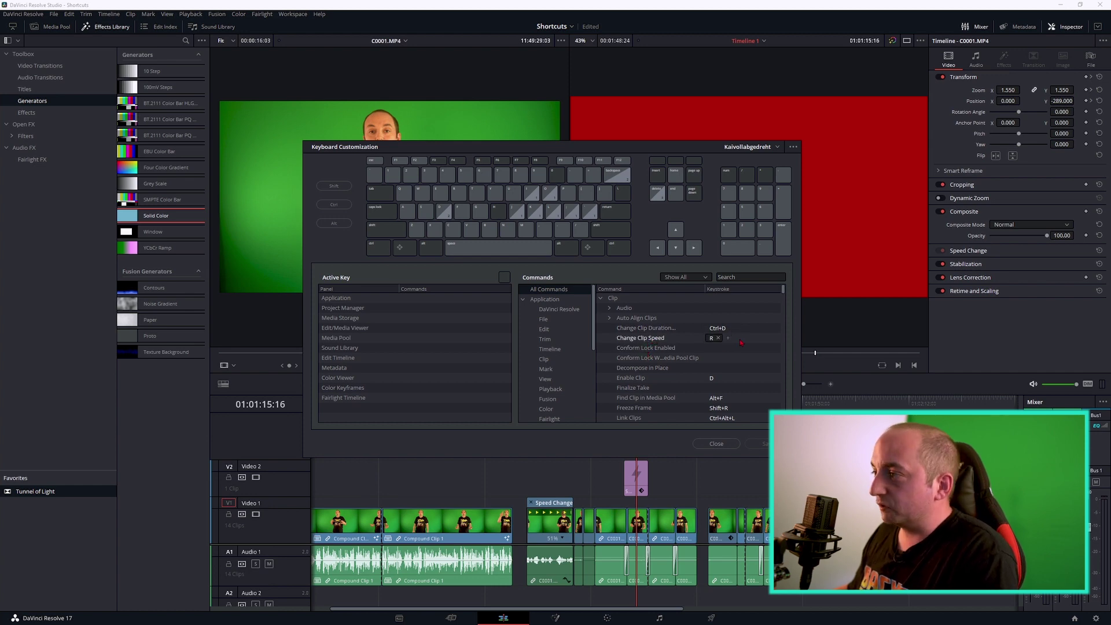
Look up Ripple Start to Playhead (Ctrl+Shift+[ and Q), then bring up the keyboard preset options
mouse_move(712, 341)
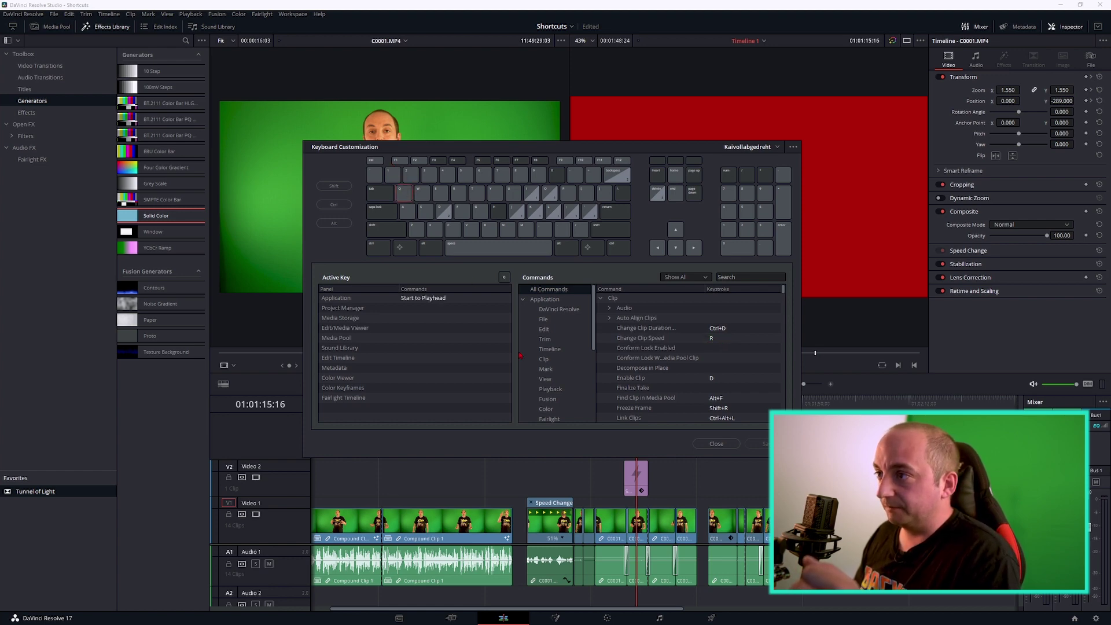
left_click(427, 298)
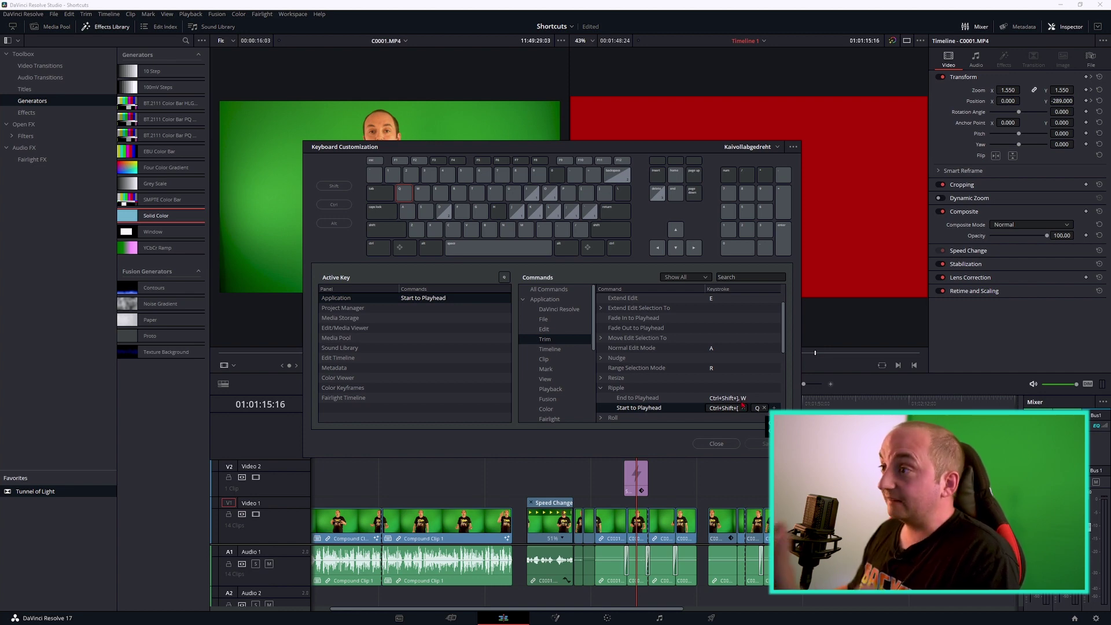
left_click(794, 147)
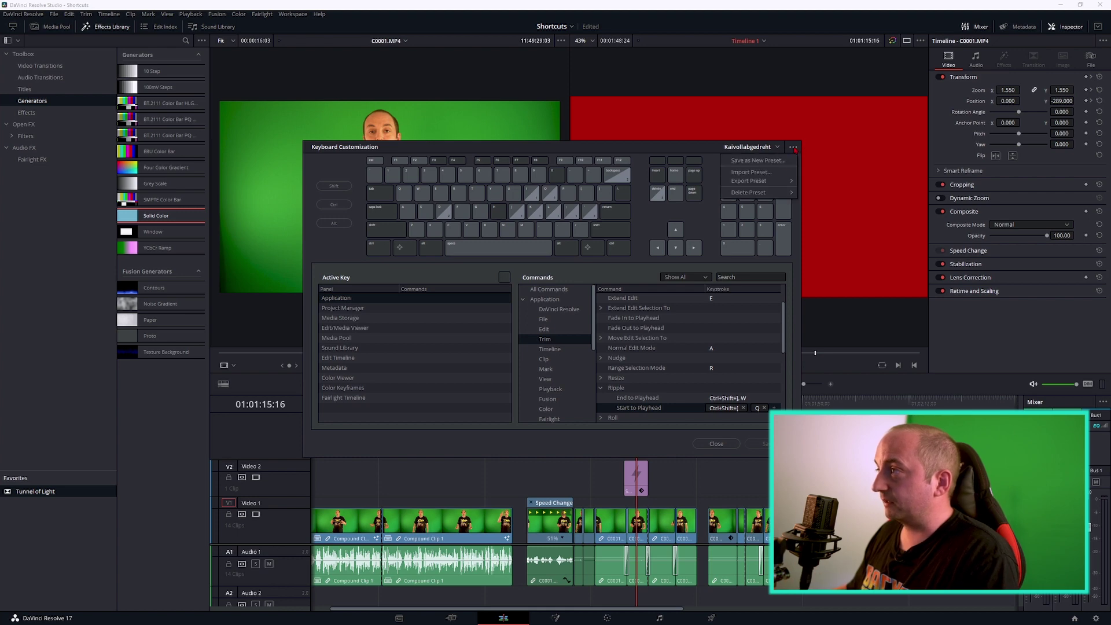
Export the custom keyboard shortcut preset and save it as a .txt file on the Desktop
mouse_move(775, 180)
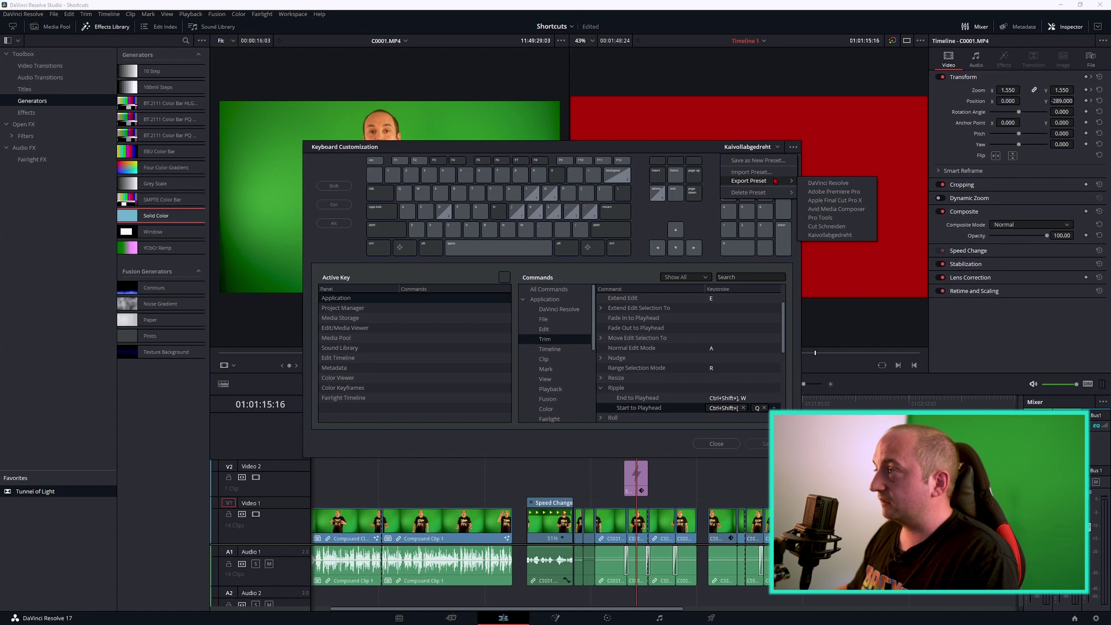
left_click(841, 236)
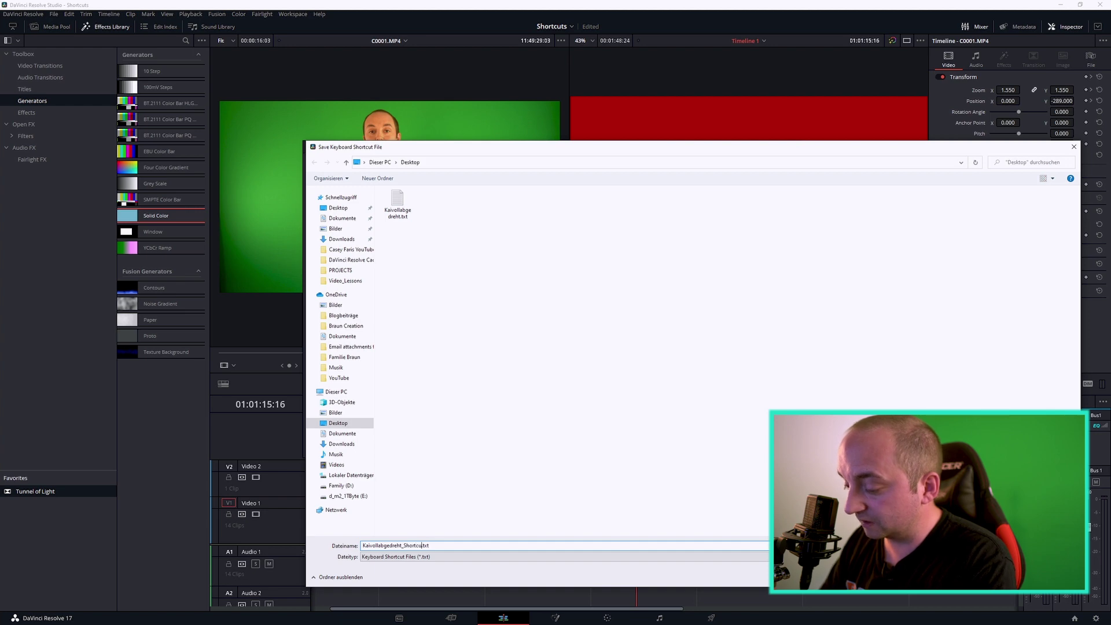
key("Return")
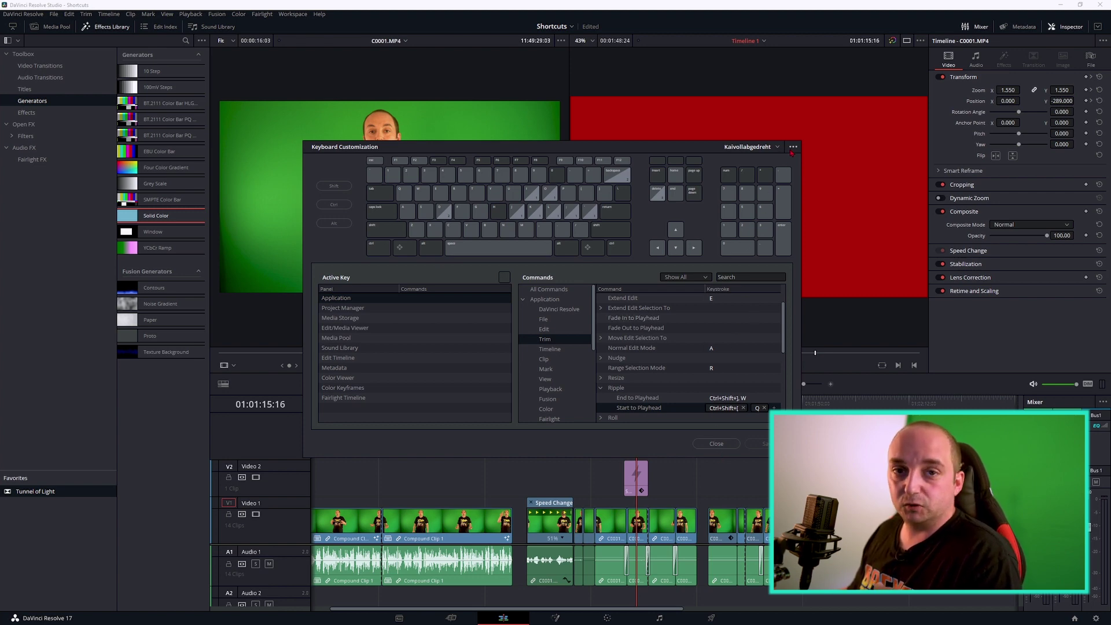
left_click(794, 147)
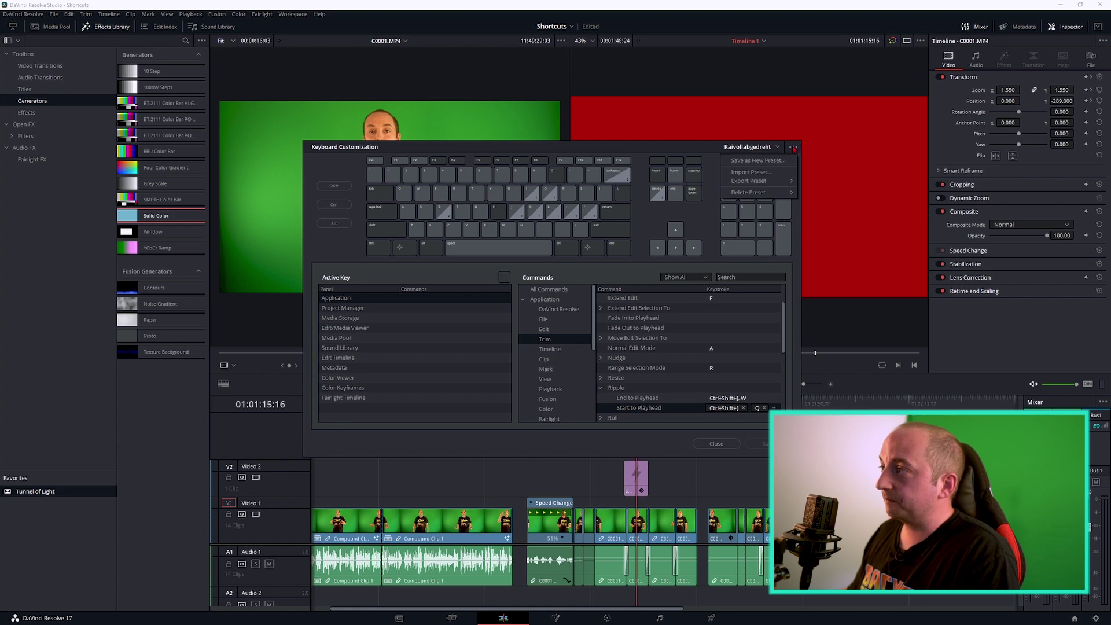
left_click(750, 172)
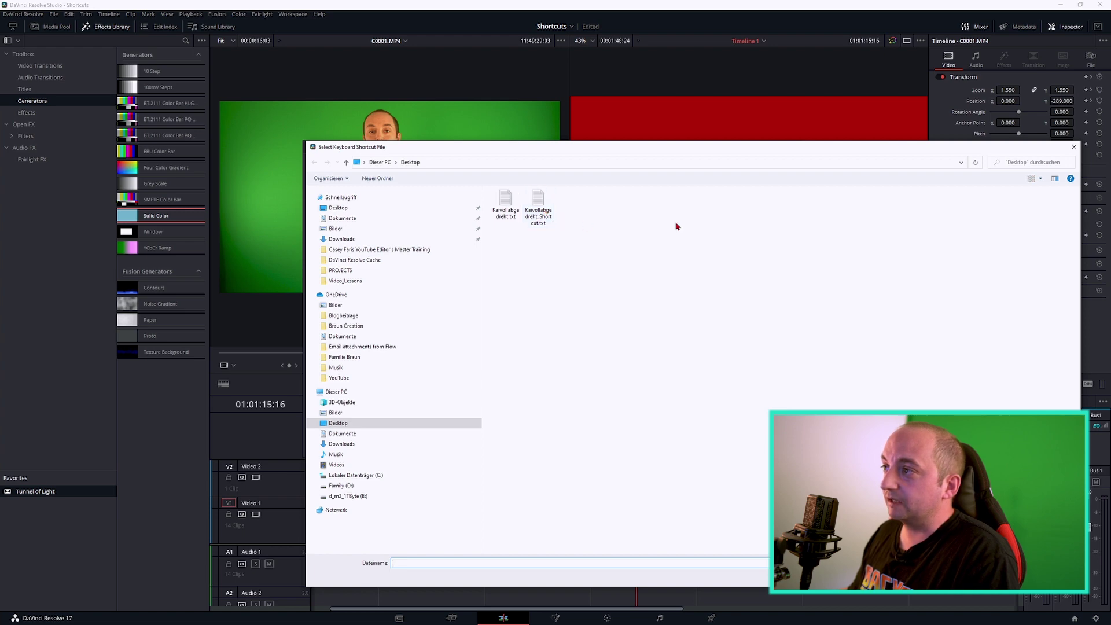
key("Escape")
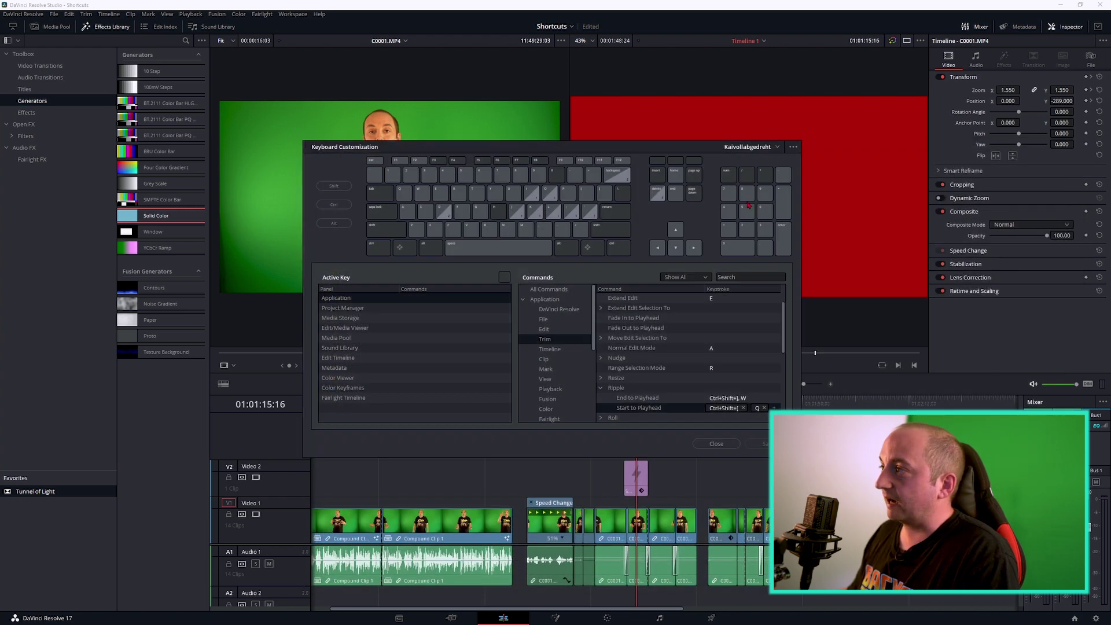
Show the keyboard shortcut preset list from the Keyboard Customization header dropdown
left_click(777, 148)
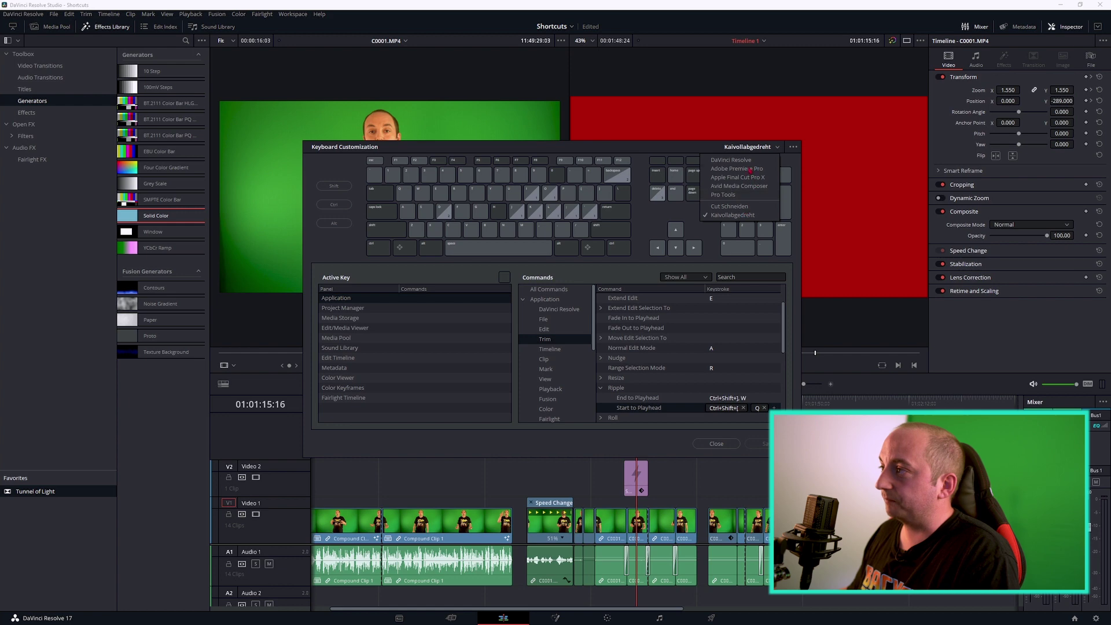